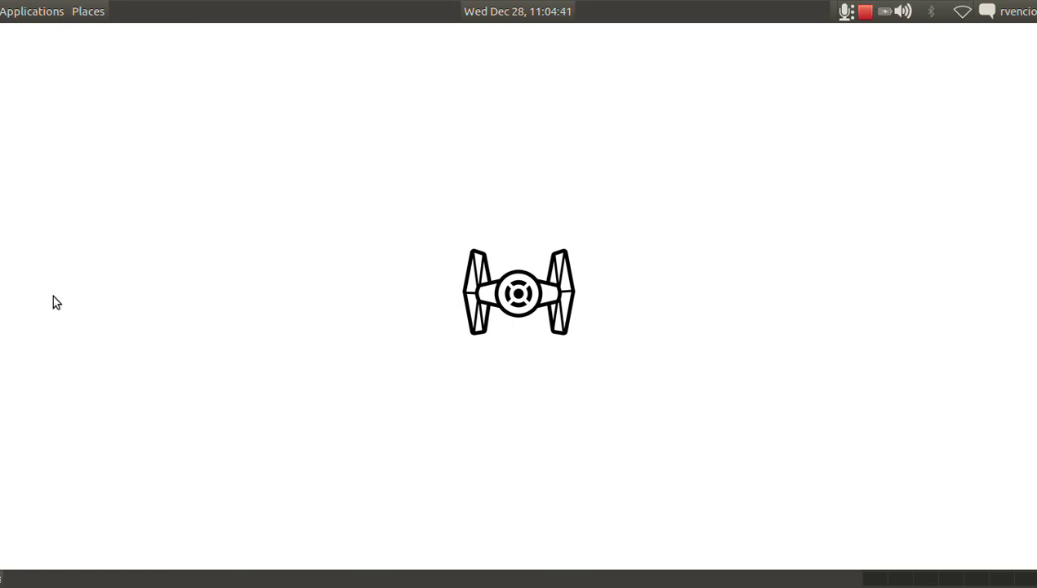
Launch a Terminal window from the Applications > Accessories menu
{"action": "left_click", "coordinate": [33, 11]}
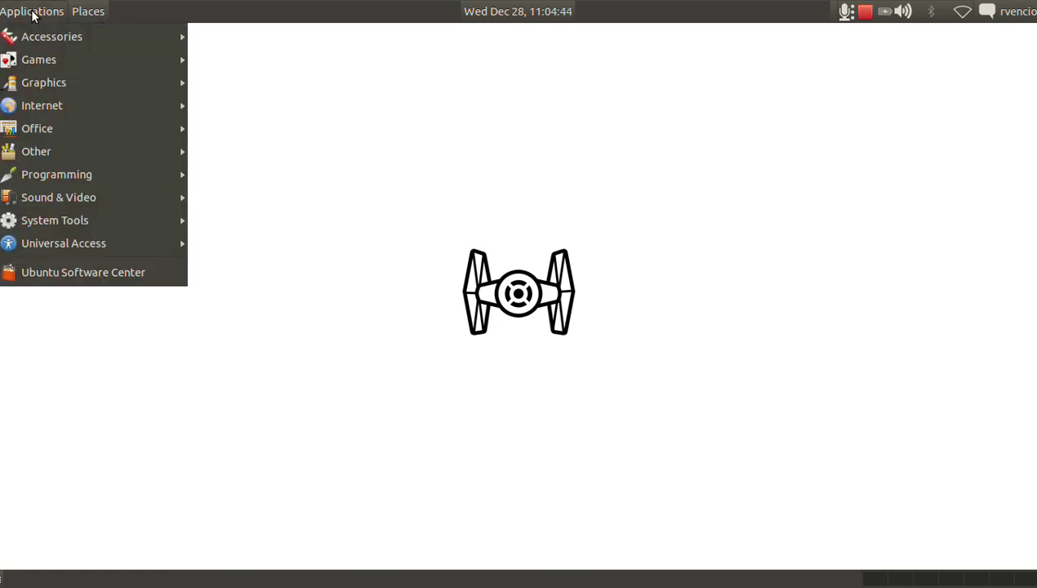
{"action": "mouse_move", "coordinate": [51, 37]}
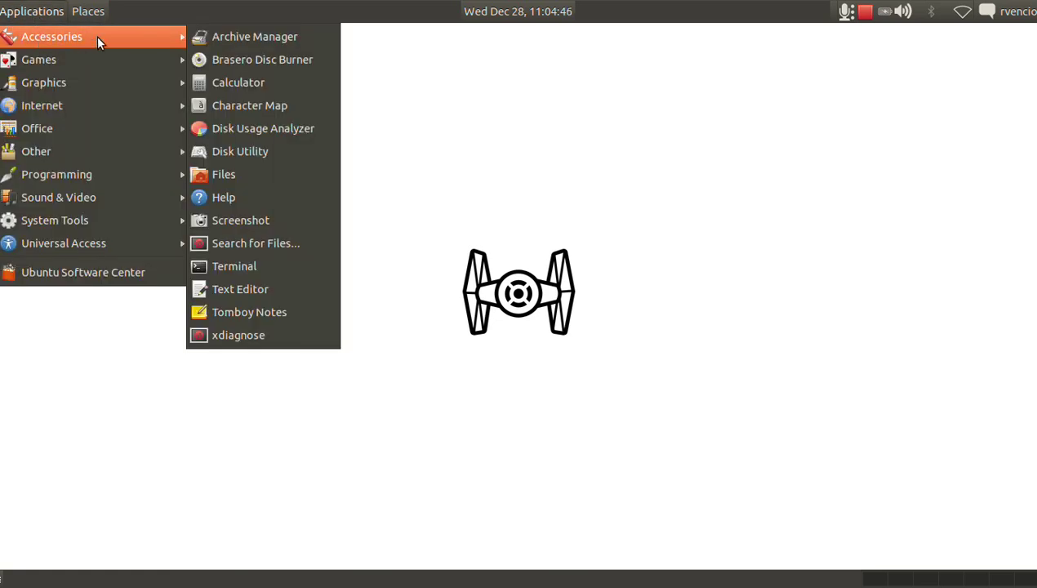
{"action": "left_click", "coordinate": [281, 267]}
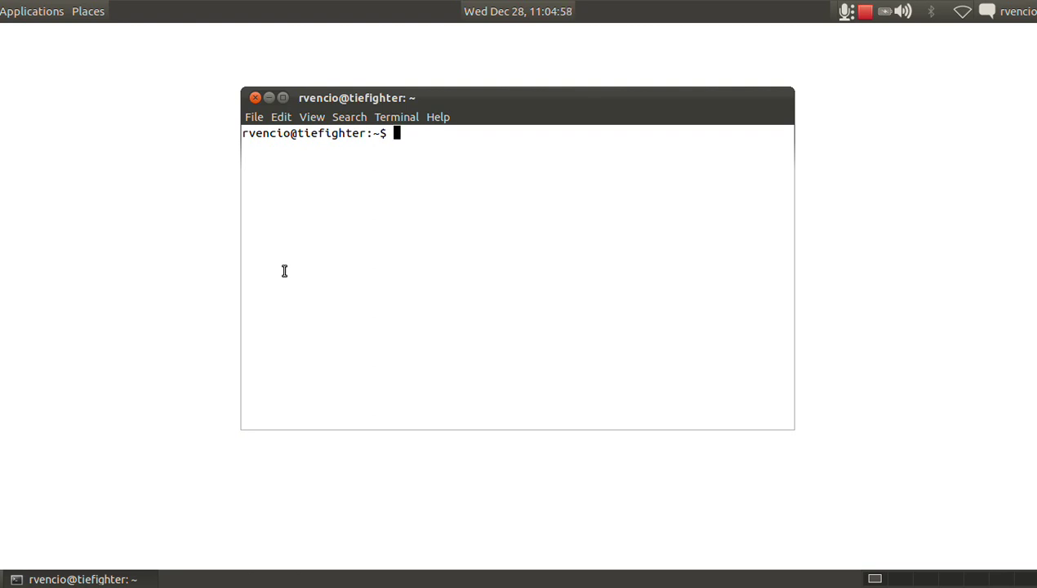
Run the libreoffice command in the Terminal to bring up the Start Center
{"action": "type", "text": "lib"}
{"action": "type", "text": "reoffice"}
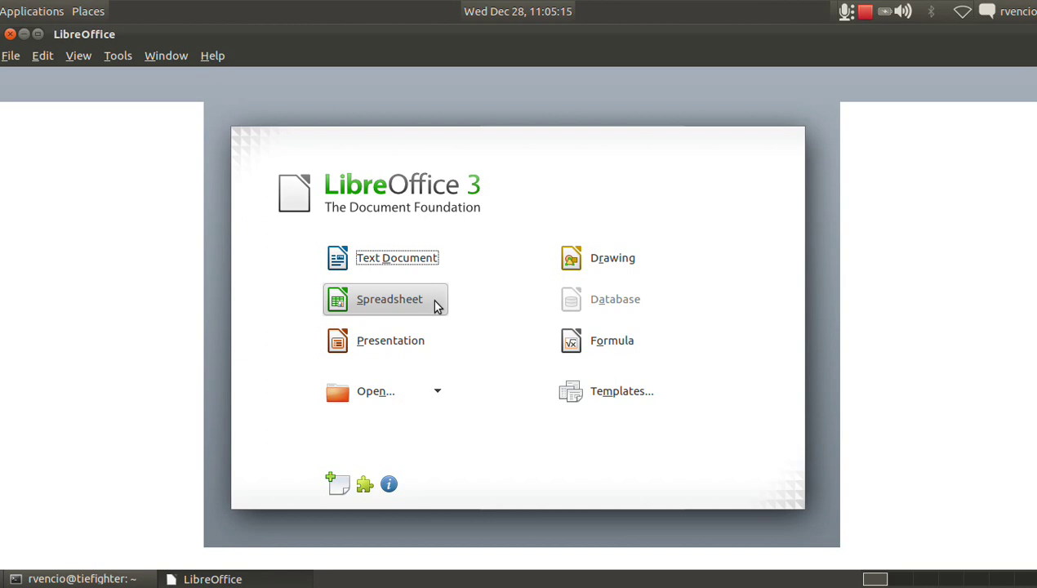
Choose Spreadsheet in the Start Center to open the blank Untitled 1 in Calc
{"action": "left_click", "coordinate": [436, 306]}
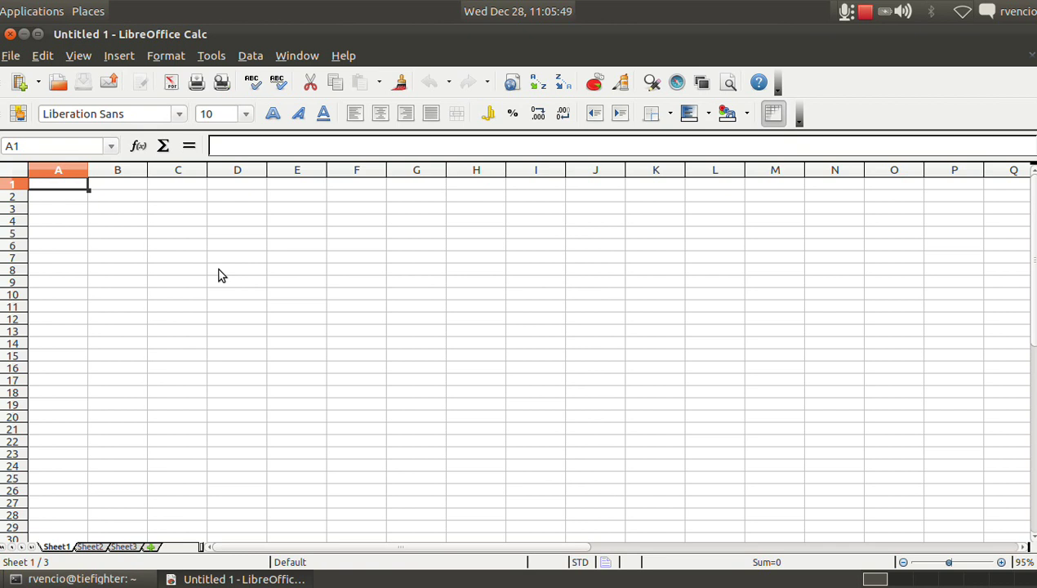
Enter 'Treinamento' in C2, removing the stray trailing bracket typed with it
{"action": "key", "text": "Down"}
{"action": "key", "text": "Right"}
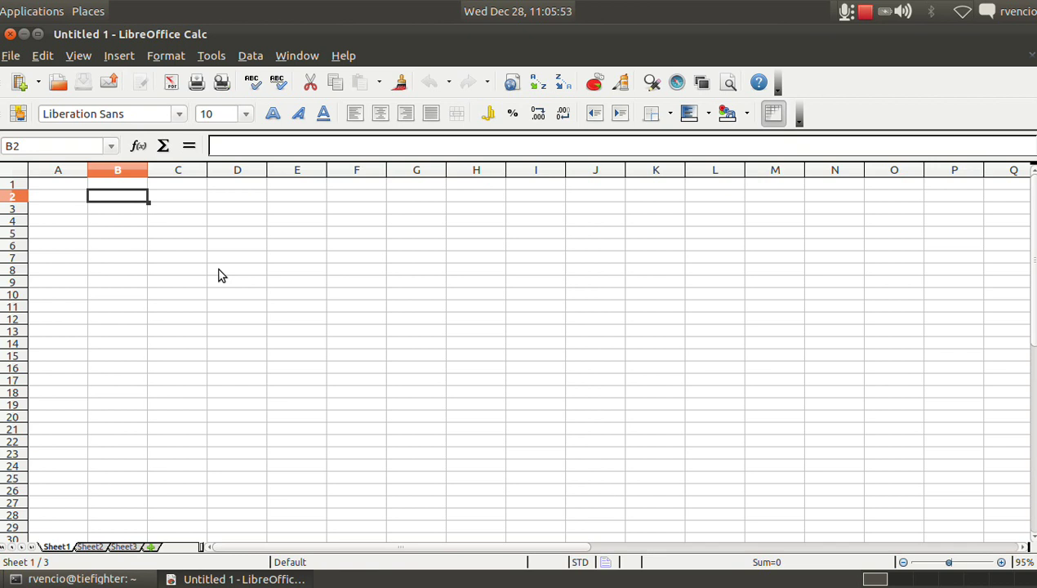
{"action": "key", "text": "Right"}
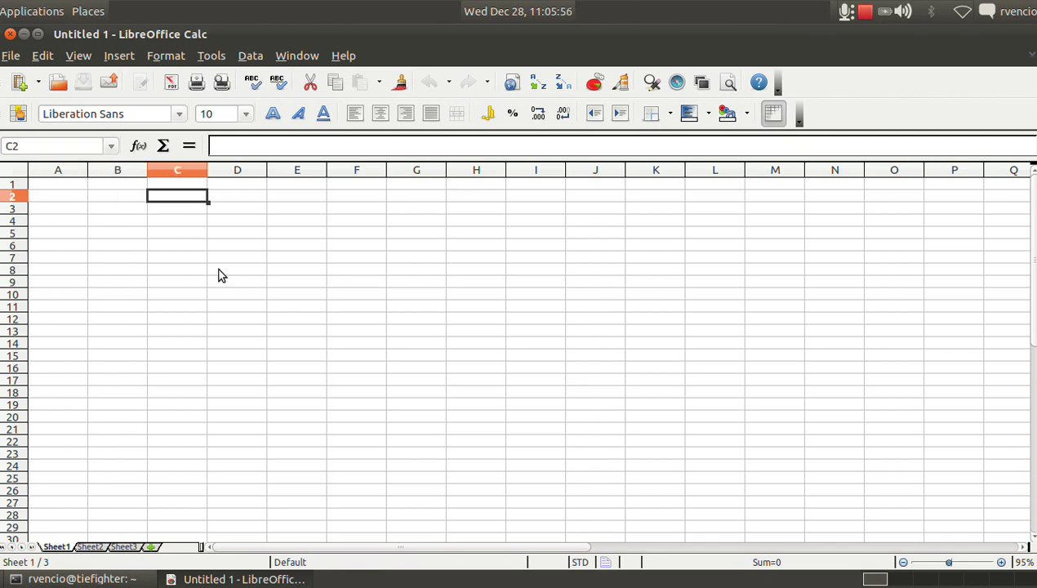
{"action": "type", "text": "Treinam"}
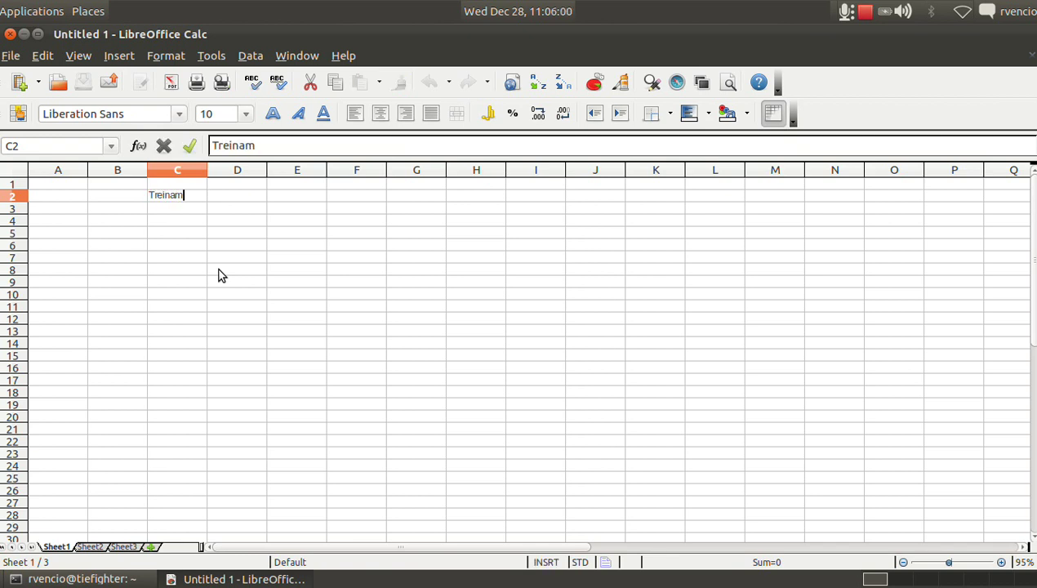
{"action": "type", "text": "ento]"}
{"action": "key", "text": "Return"}
{"action": "key", "text": "Up"}
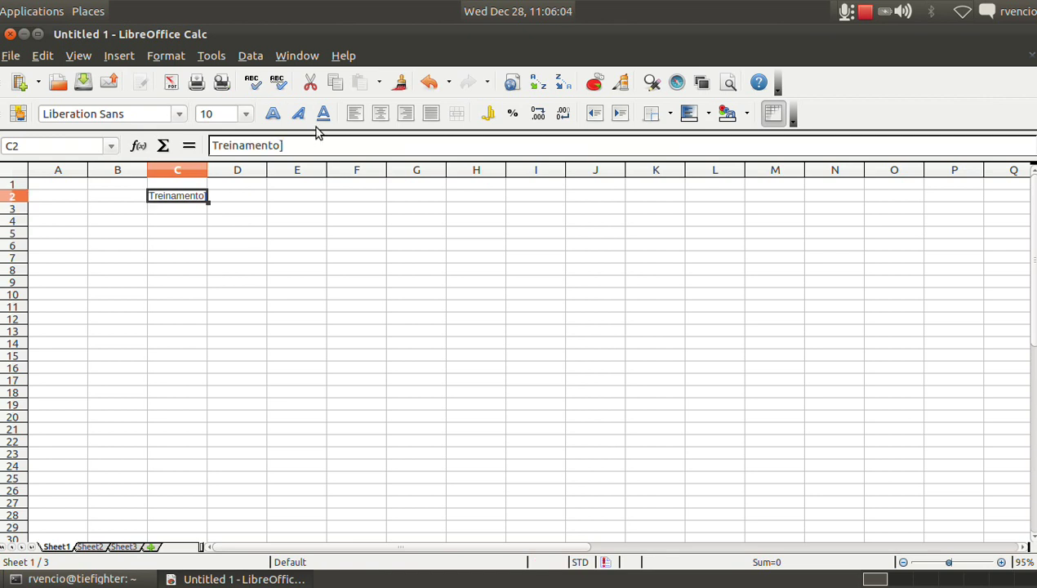
{"action": "left_click", "coordinate": [320, 147]}
{"action": "key", "text": "BackSpace"}
{"action": "key", "text": "Return"}
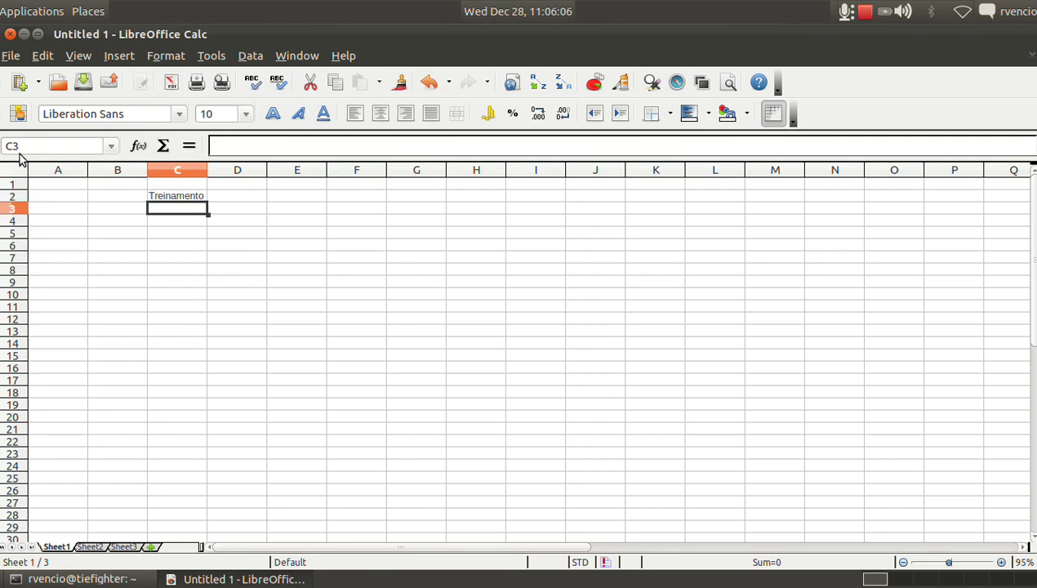
Select the whole sheet and set its font size to 18
{"action": "left_click", "coordinate": [12, 176]}
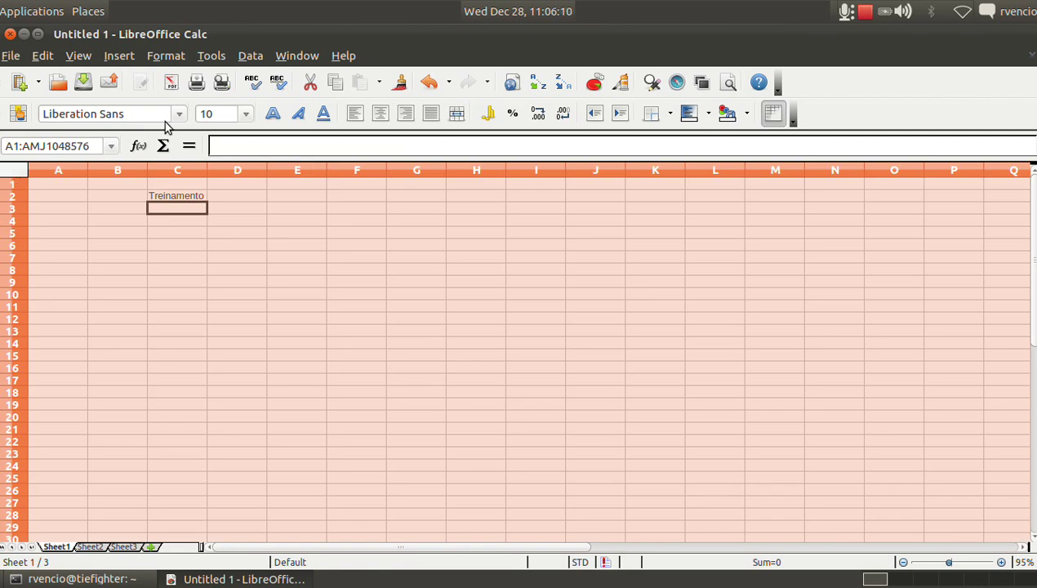
{"action": "left_click", "coordinate": [246, 114]}
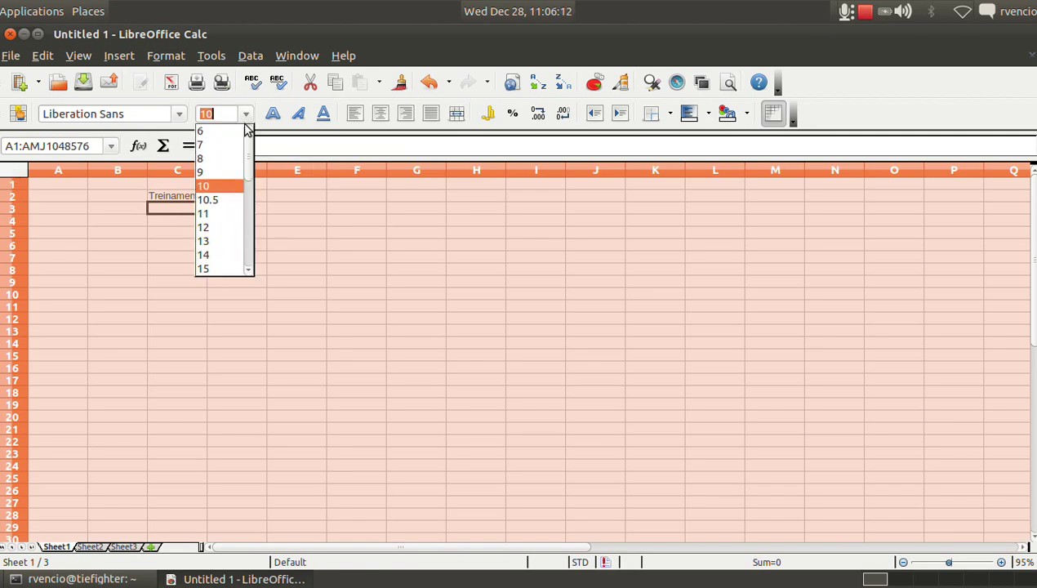
{"action": "left_click", "coordinate": [222, 255]}
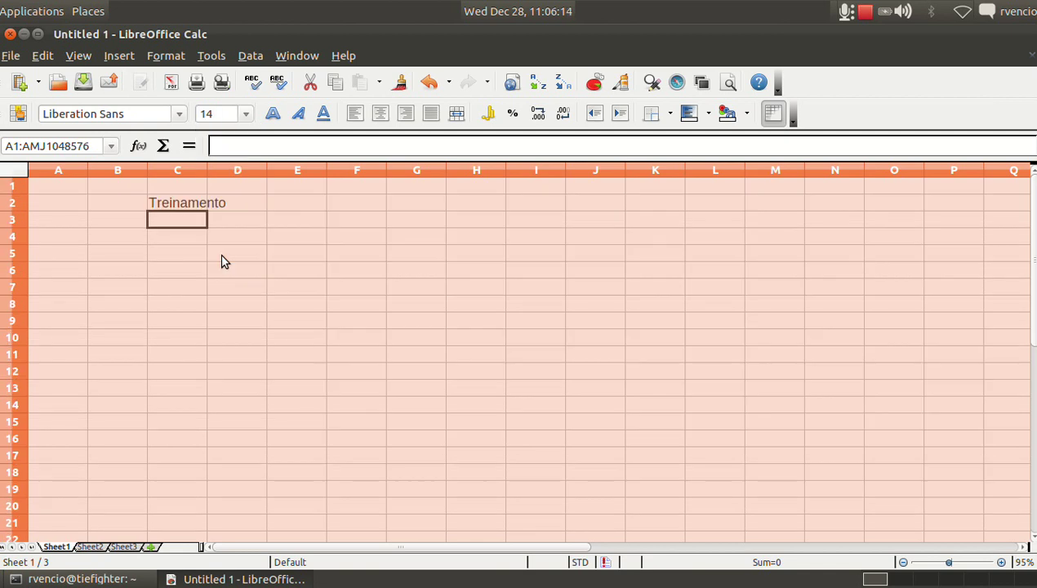
{"action": "left_click", "coordinate": [246, 114]}
{"action": "left_click_drag", "start_coordinate": [250, 177], "coordinate": [247, 192]}
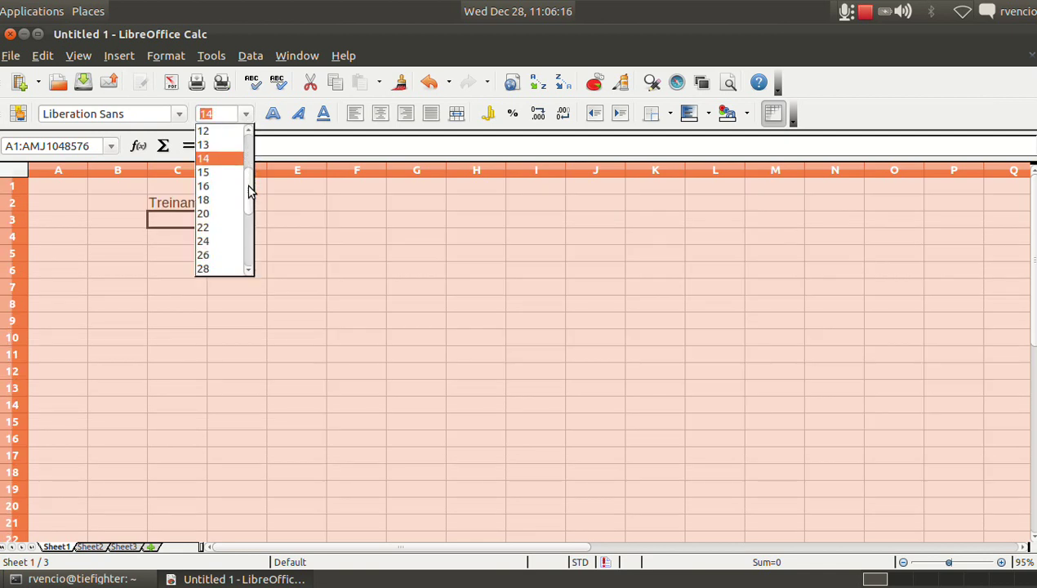
{"action": "left_click", "coordinate": [245, 188]}
{"action": "left_click", "coordinate": [246, 114]}
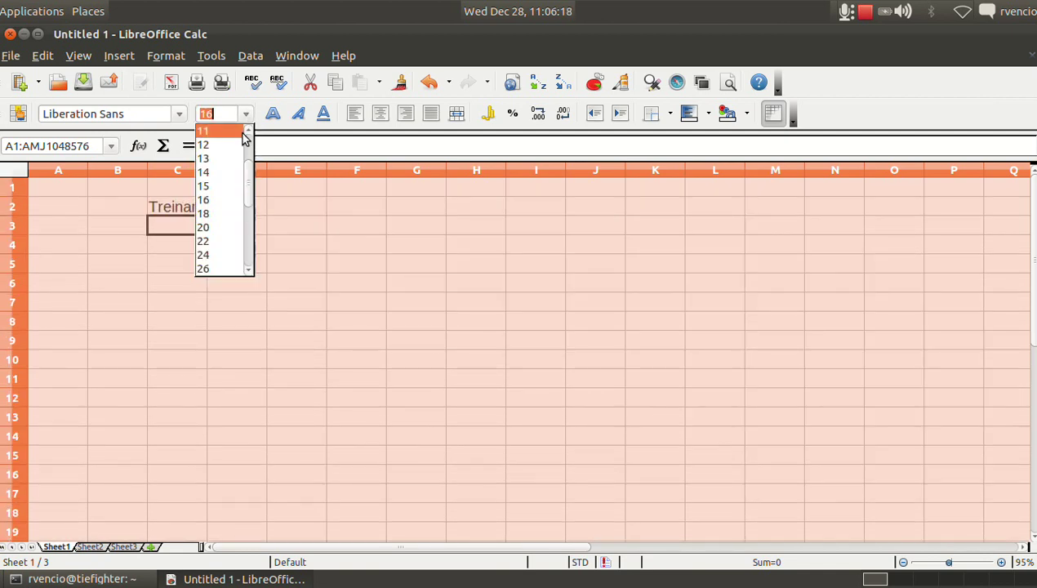
{"action": "left_click", "coordinate": [231, 215]}
Widen column C to 2.18 inches so 'Treinamento' fits
{"action": "left_click", "coordinate": [240, 239]}
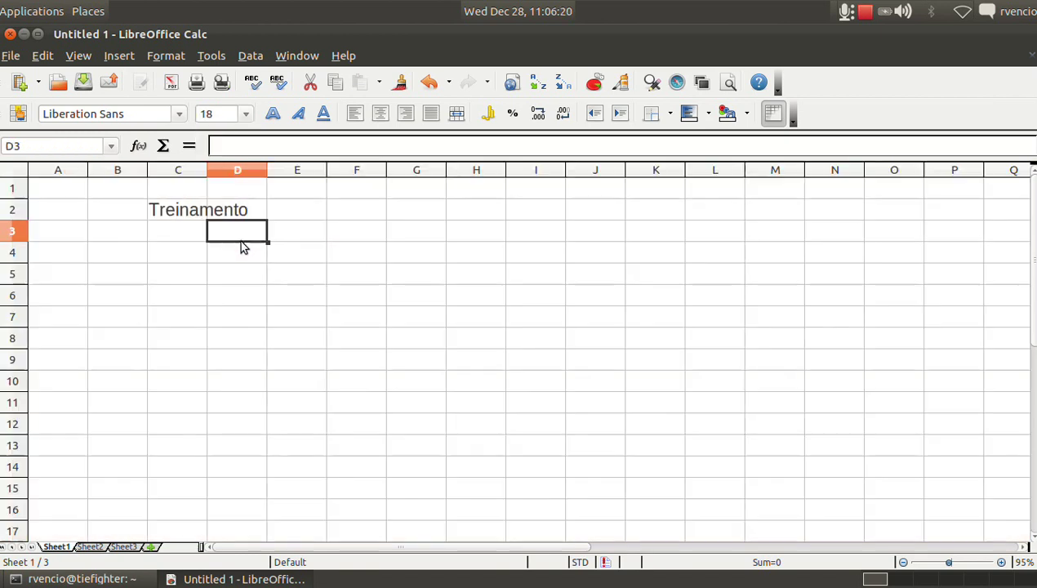
{"action": "left_click", "coordinate": [175, 235]}
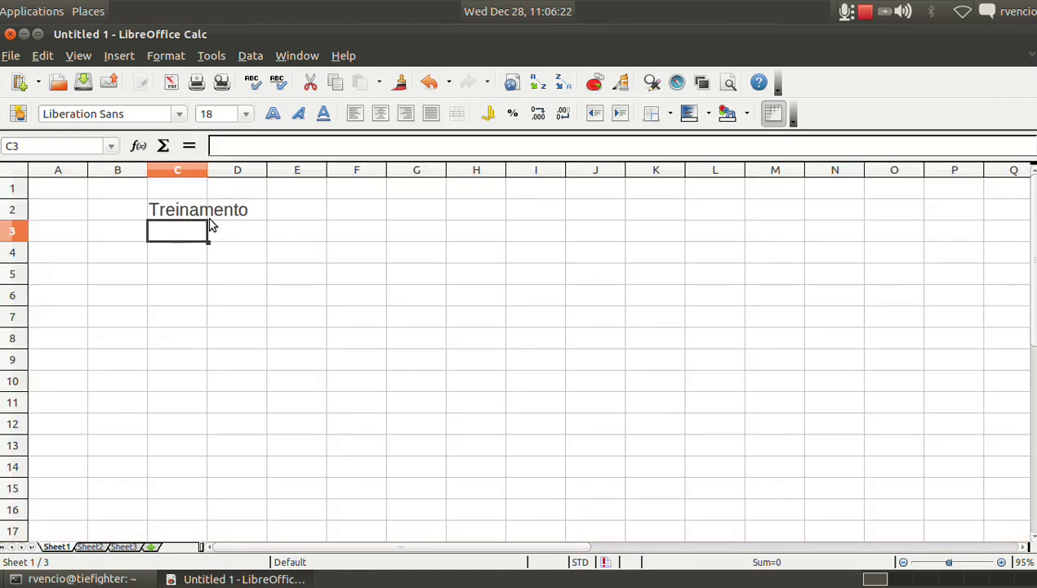
{"action": "left_click_drag", "start_coordinate": [207, 170], "coordinate": [294, 170]}
Type 'Teste' in D2 and 'Validação' in E2 next to Treinamento
{"action": "left_click", "coordinate": [312, 212]}
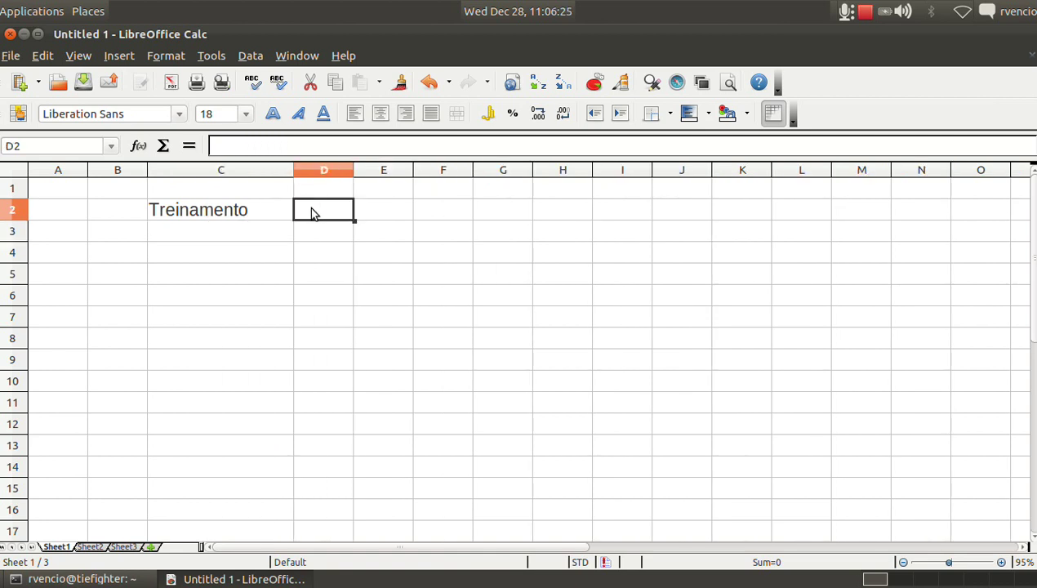
{"action": "type", "text": "Test"}
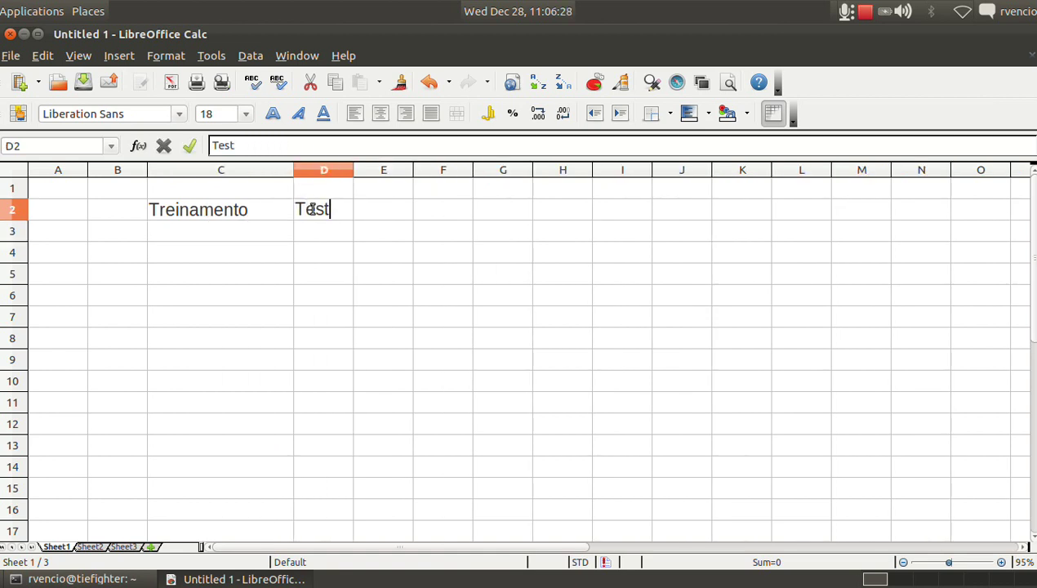
{"action": "type", "text": "e"}
{"action": "key", "text": "Return"}
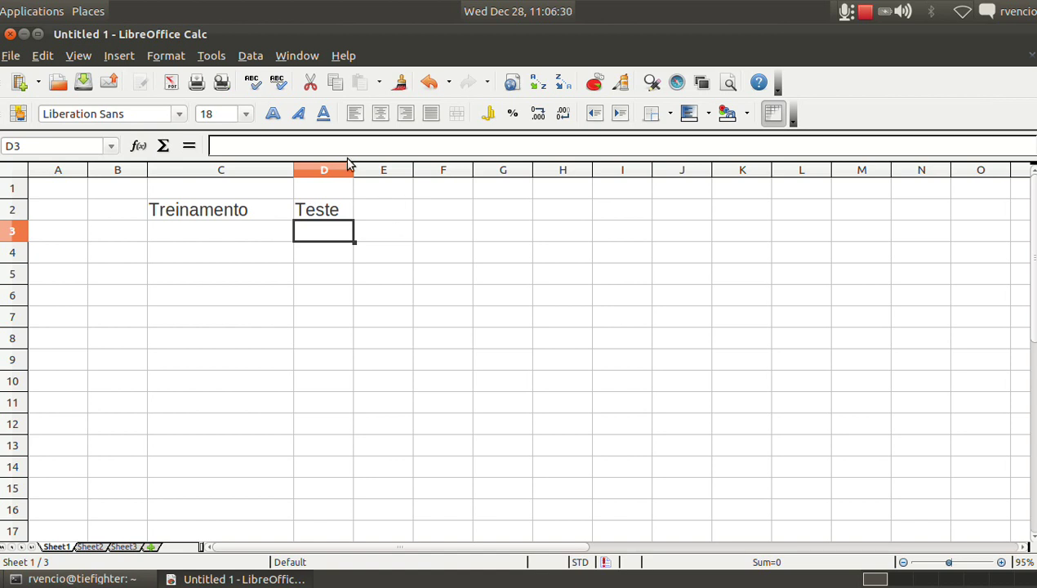
{"action": "left_click", "coordinate": [384, 214]}
{"action": "type", "text": "Valida"}
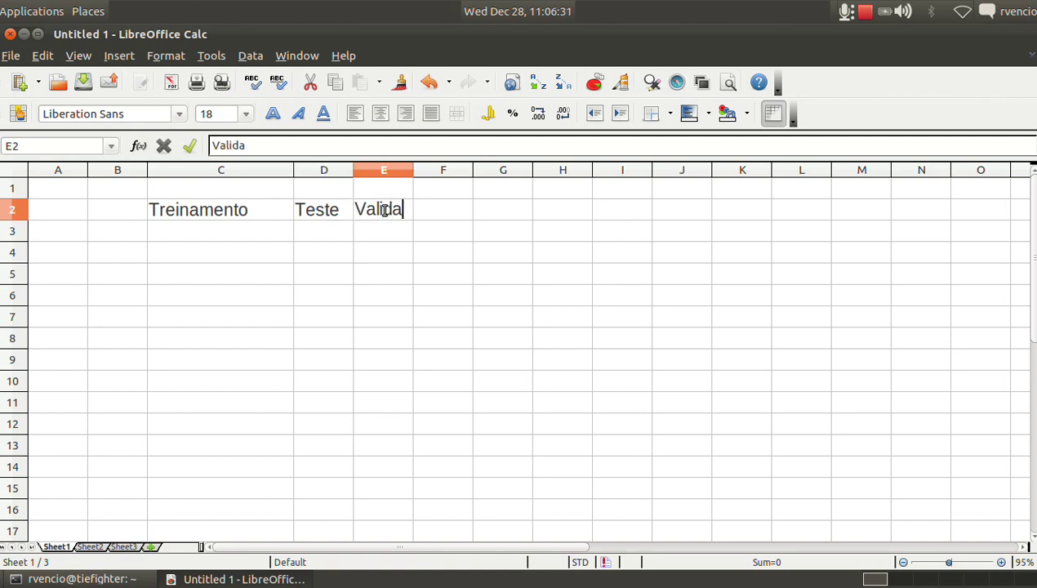
{"action": "type", "text": "ção"}
{"action": "key", "text": "Return"}
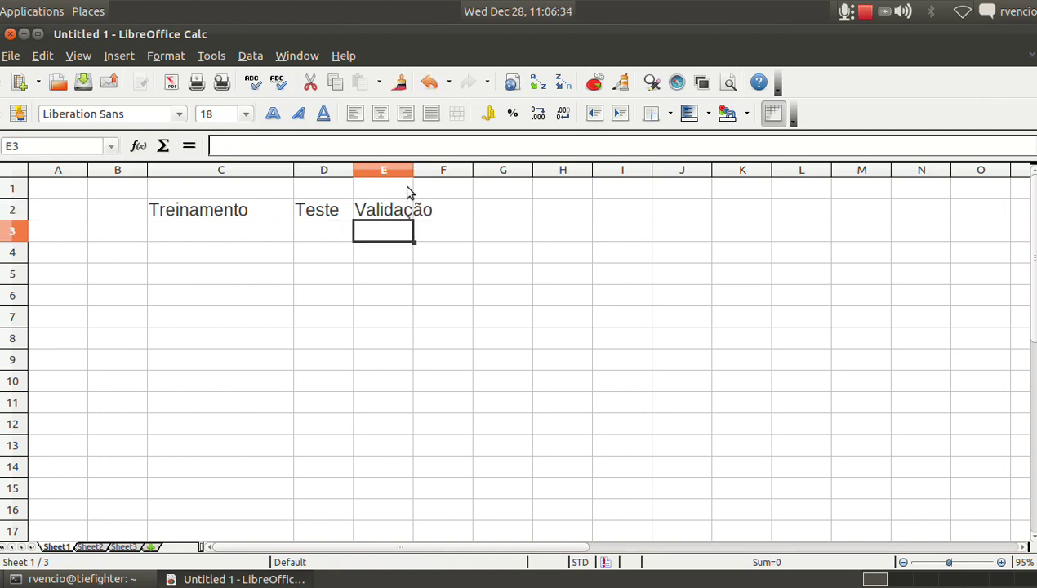
{"action": "left_click", "coordinate": [249, 211]}
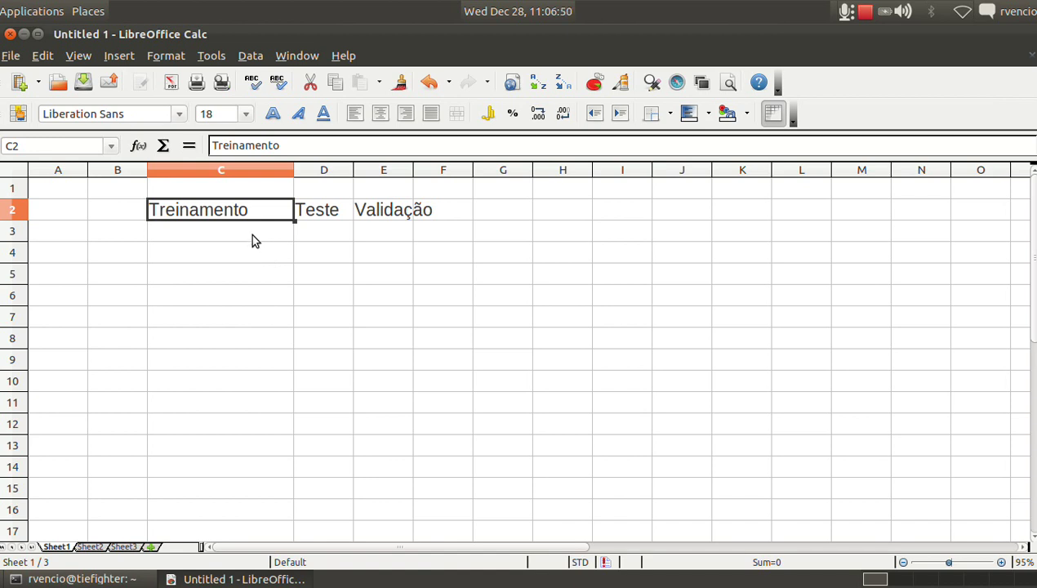
{"action": "left_click", "coordinate": [326, 214]}
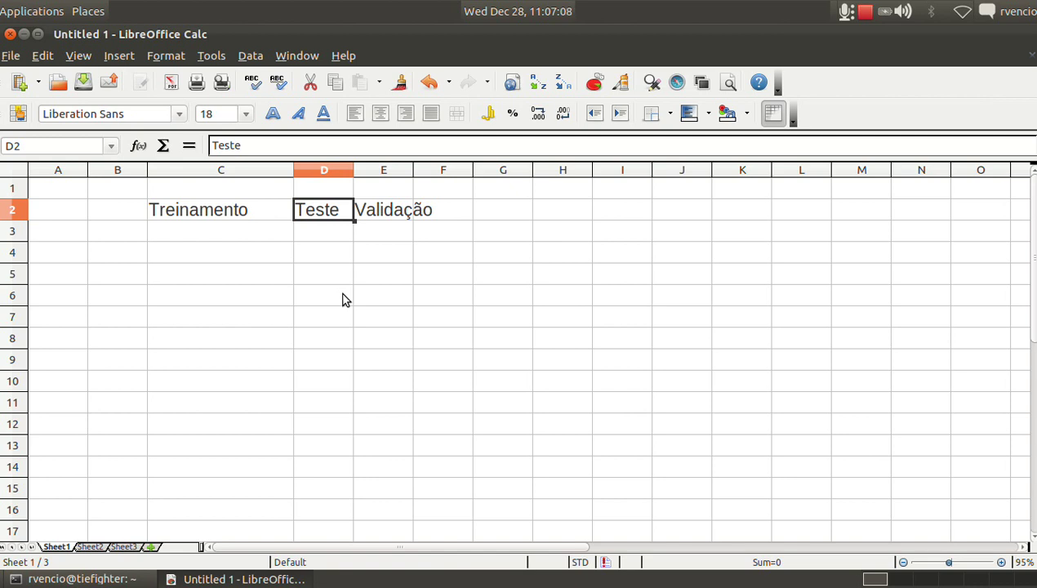
Widen column E so the 'Validação' heading fits inside its cell
{"action": "key", "text": "Left"}
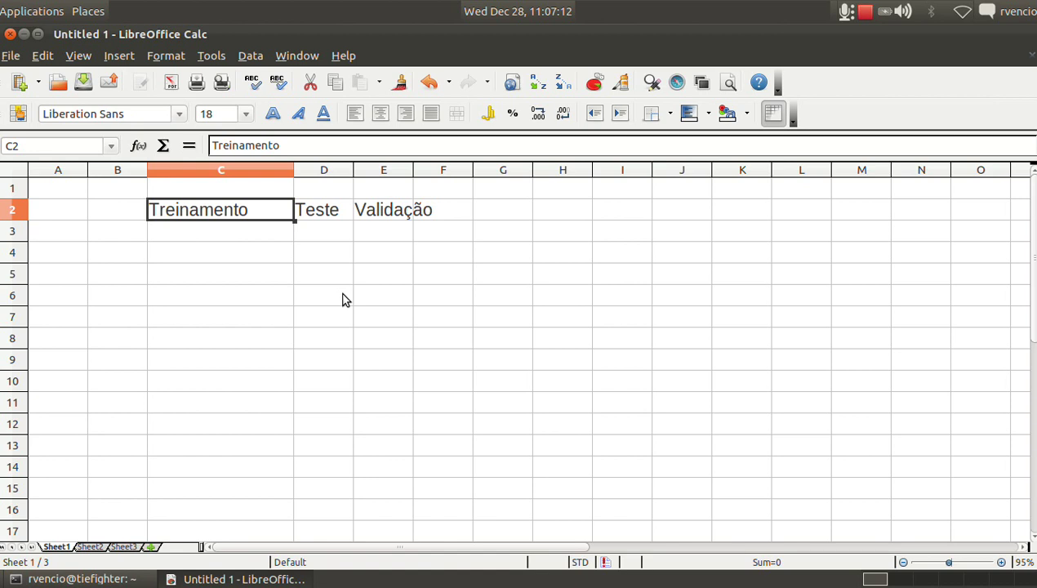
{"action": "key", "text": "Right"}
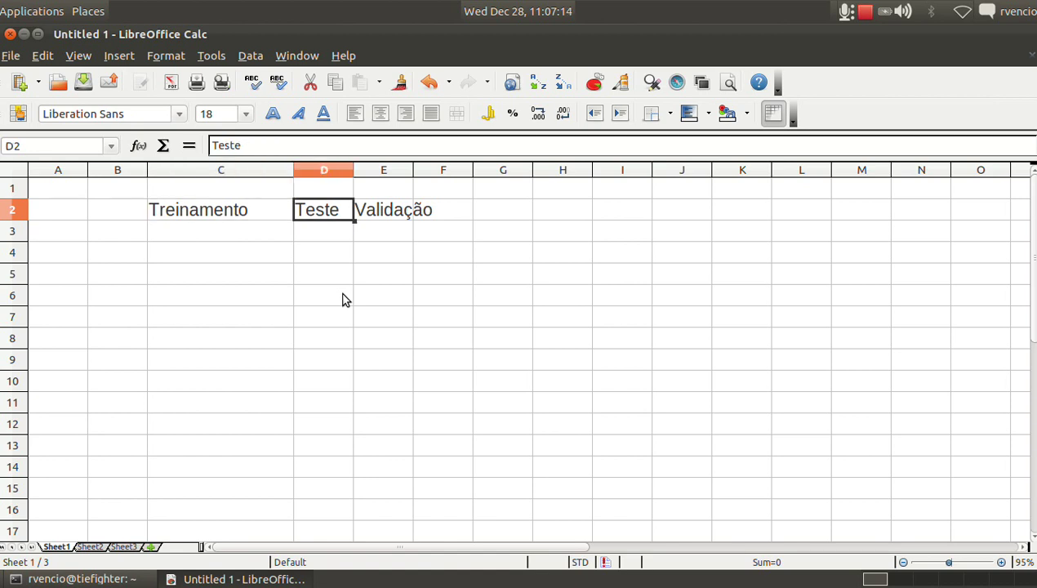
{"action": "key", "text": "Right"}
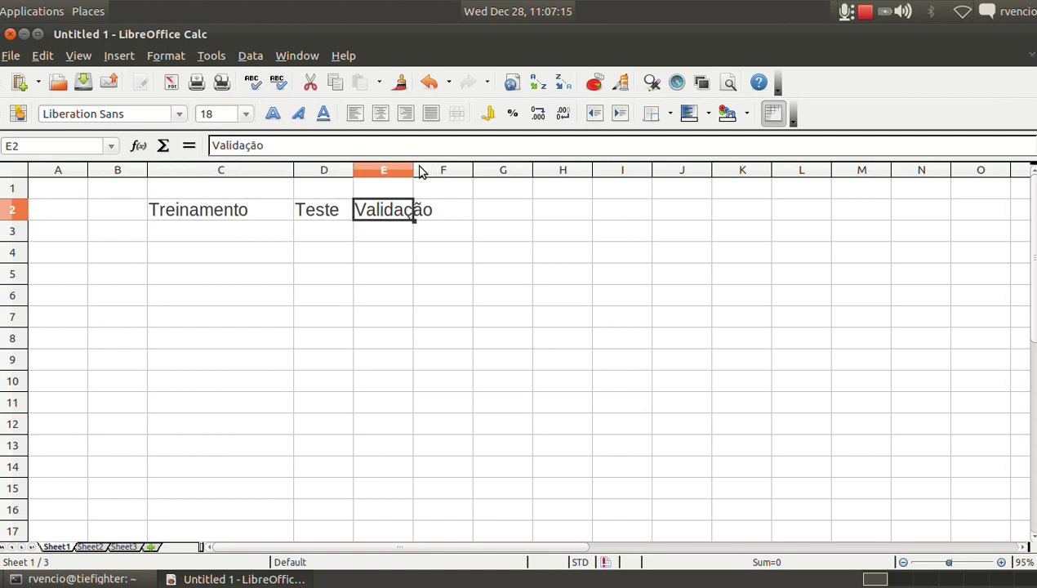
{"action": "left_click_drag", "start_coordinate": [415, 170], "coordinate": [477, 170]}
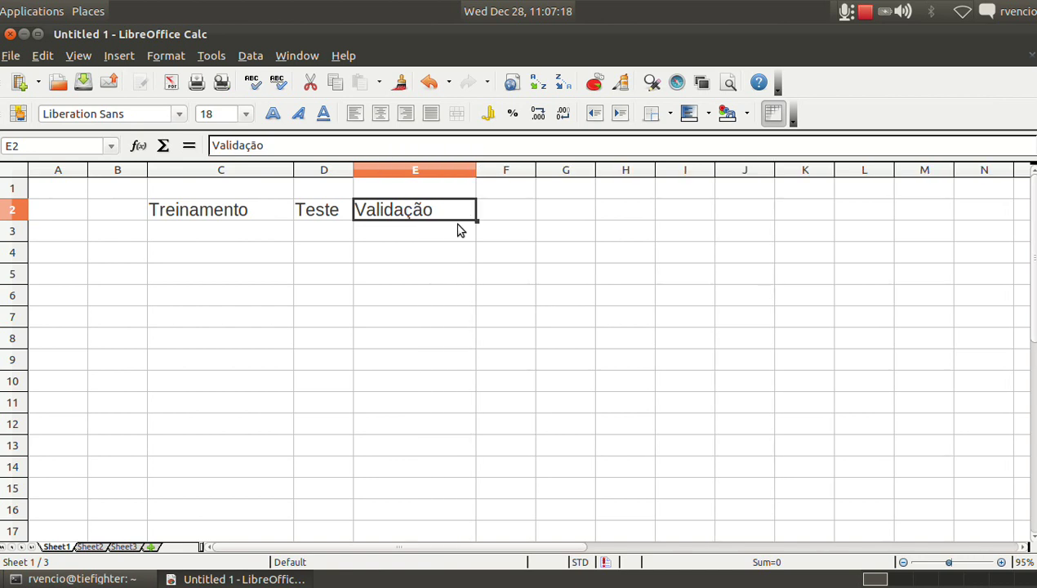
{"action": "key", "text": "Left"}
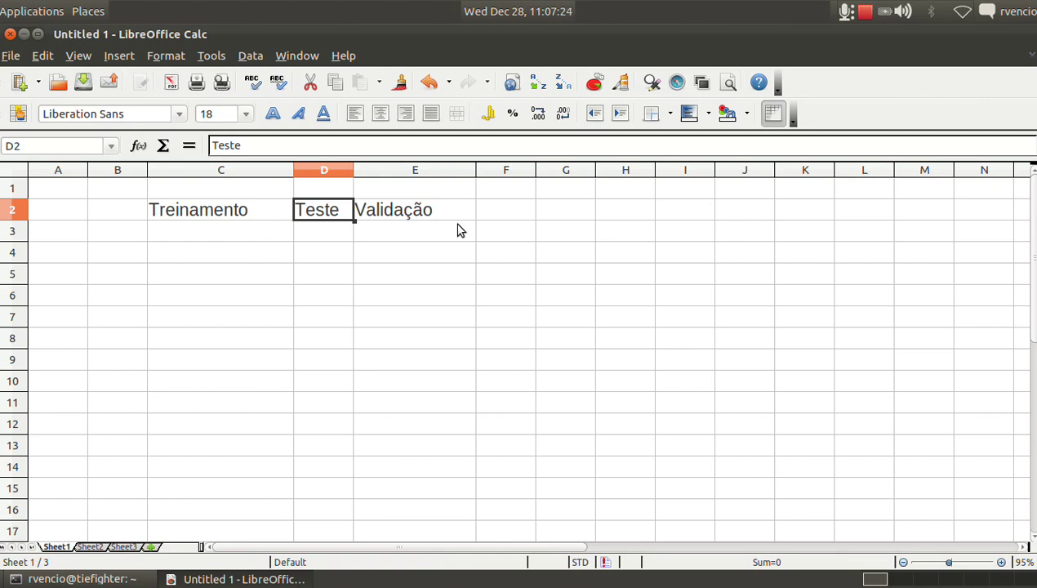
{"action": "key", "text": "Left"}
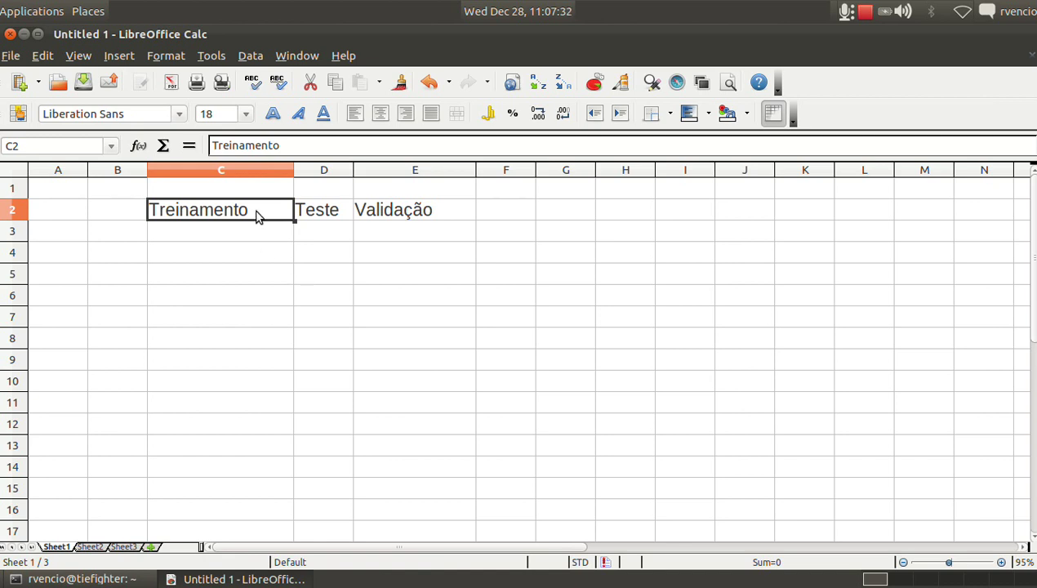
{"action": "left_click", "coordinate": [319, 217]}
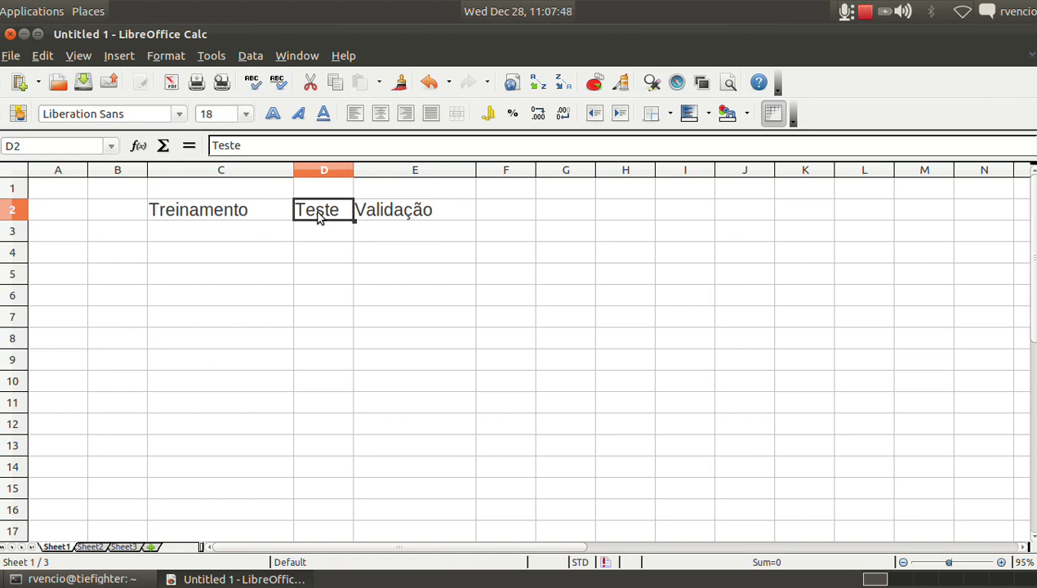
{"action": "key", "text": "Right"}
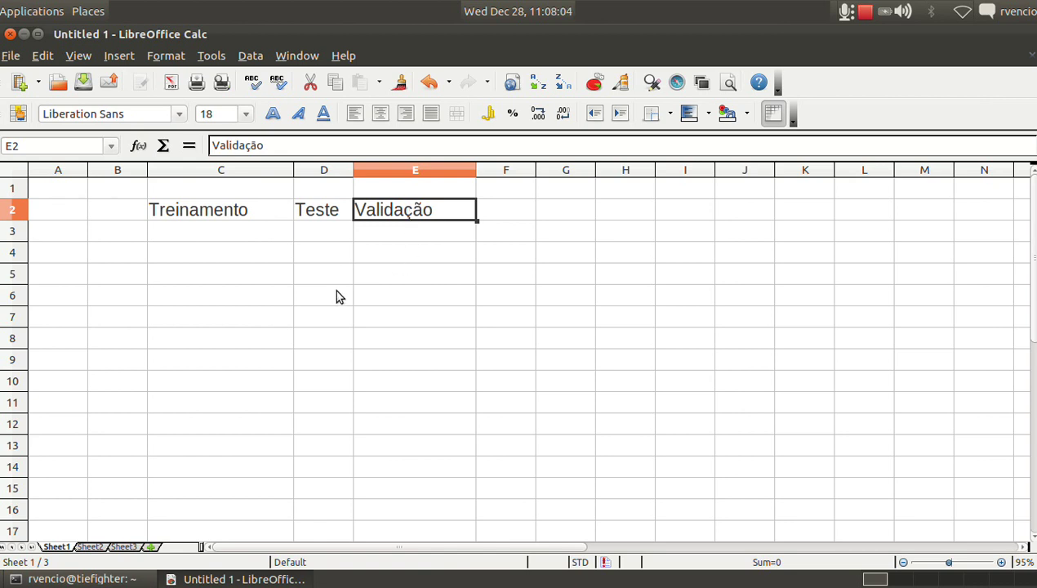
Enter the title '30 aulas' in C1 above the Treinamento heading
{"action": "left_click", "coordinate": [194, 209]}
{"action": "key", "text": "Right"}
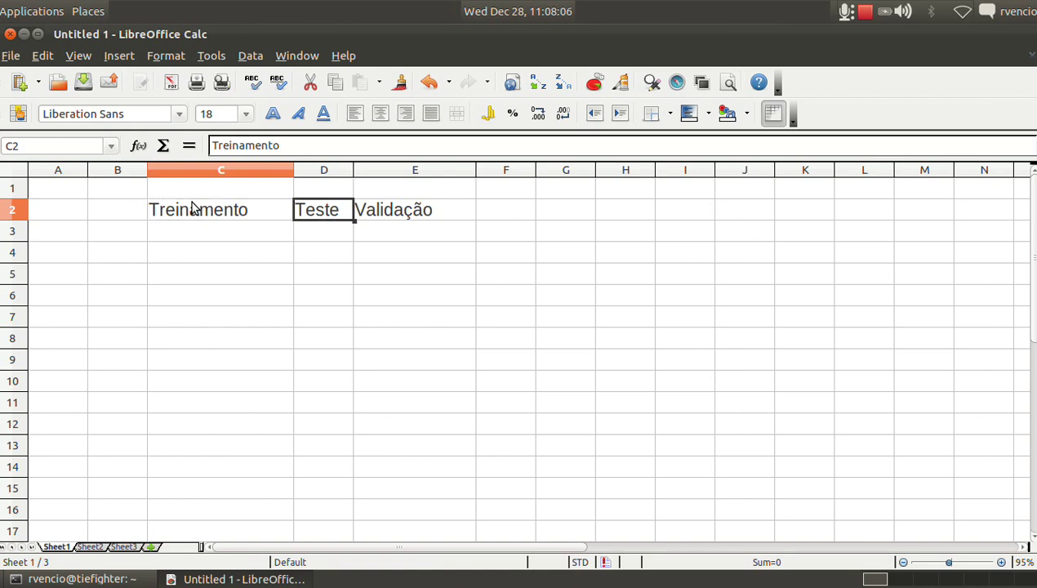
{"action": "key", "text": "Right"}
{"action": "key", "text": "Down"}
{"action": "key", "text": "Left"}
{"action": "key", "text": "Left"}
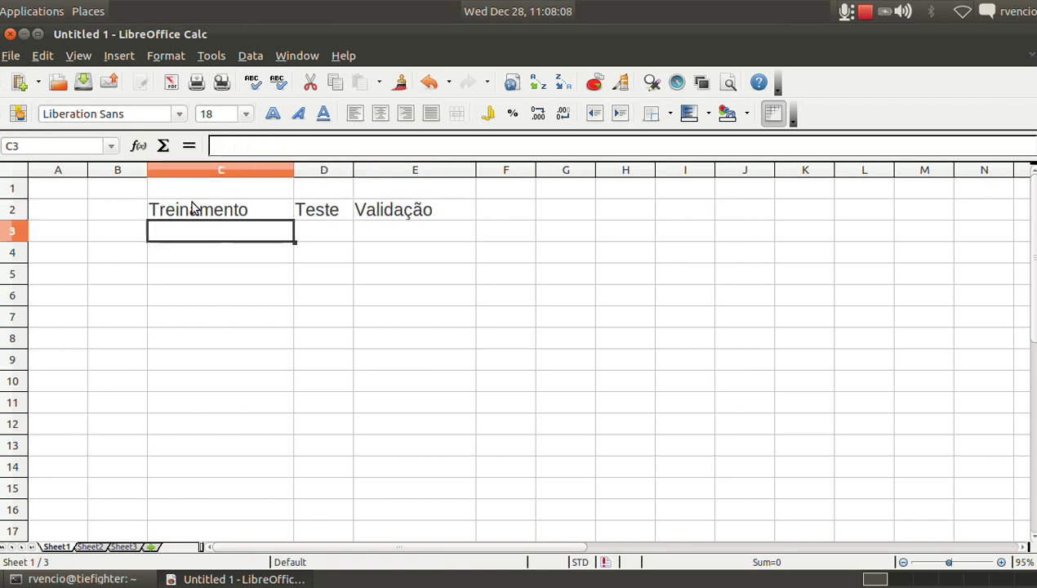
{"action": "key", "text": "Up"}
{"action": "key", "text": "Right"}
{"action": "key", "text": "Right"}
{"action": "key", "text": "Down"}
{"action": "key", "text": "Left"}
{"action": "key", "text": "Left"}
{"action": "key", "text": "Up"}
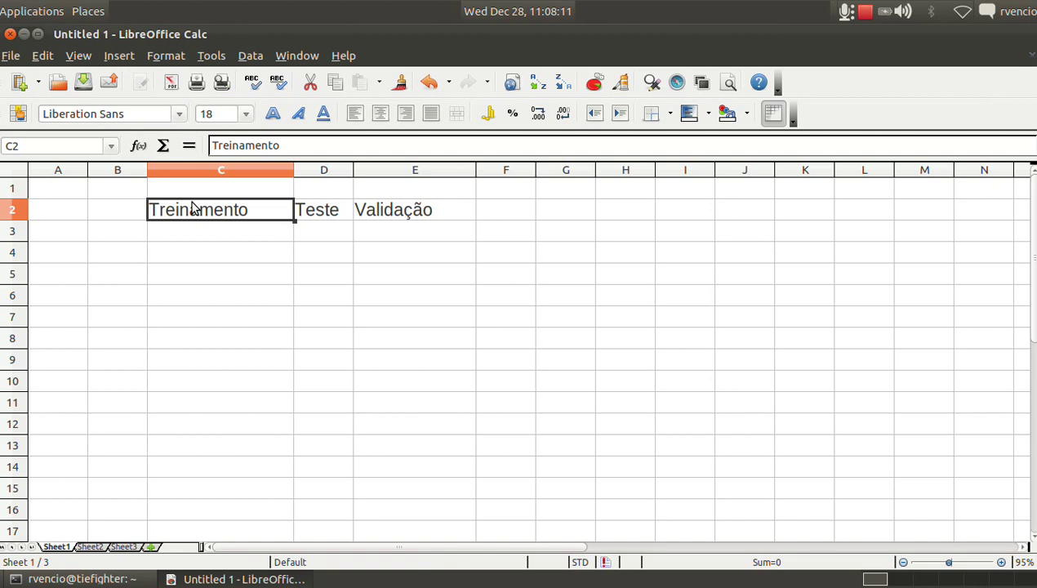
{"action": "key", "text": "Up"}
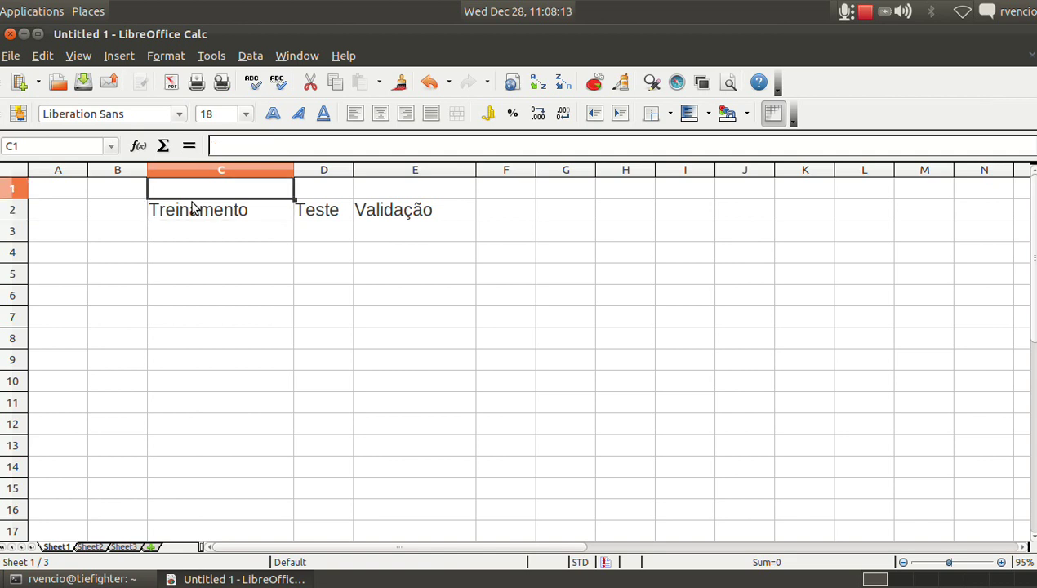
{"action": "type", "text": "30 aulas"}
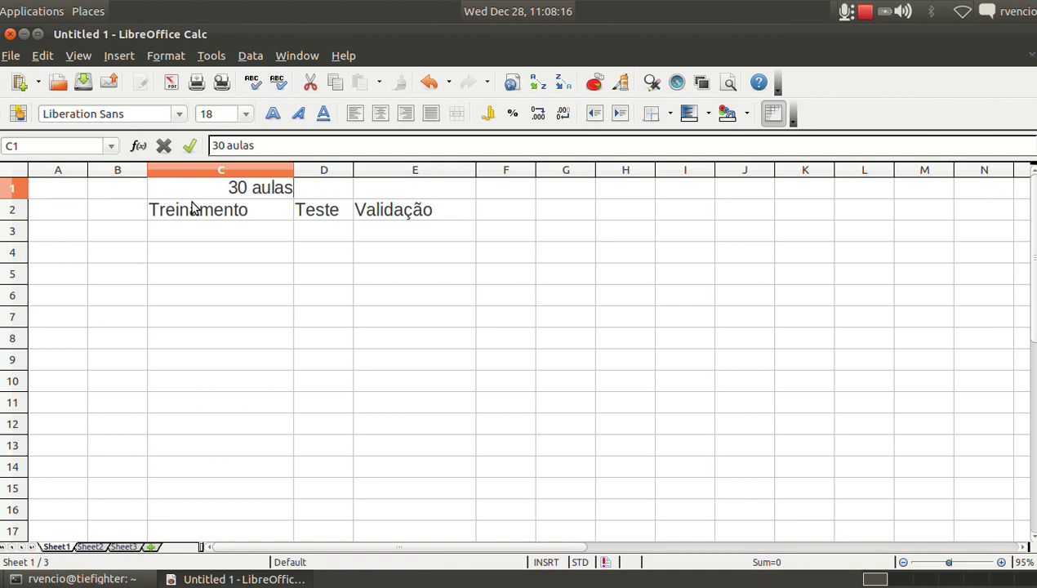
{"action": "key", "text": "Return"}
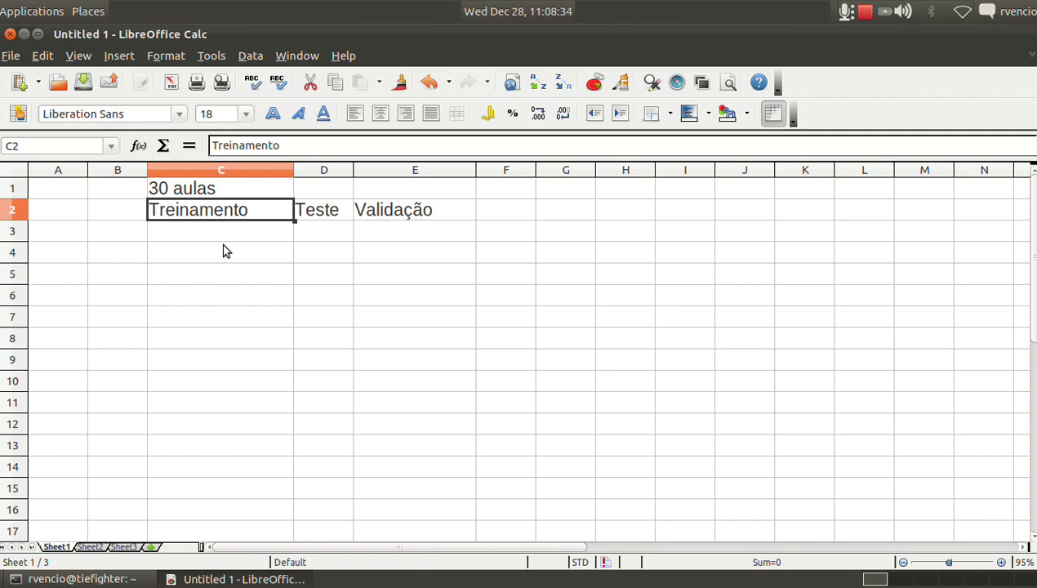
{"action": "key", "text": "Right"}
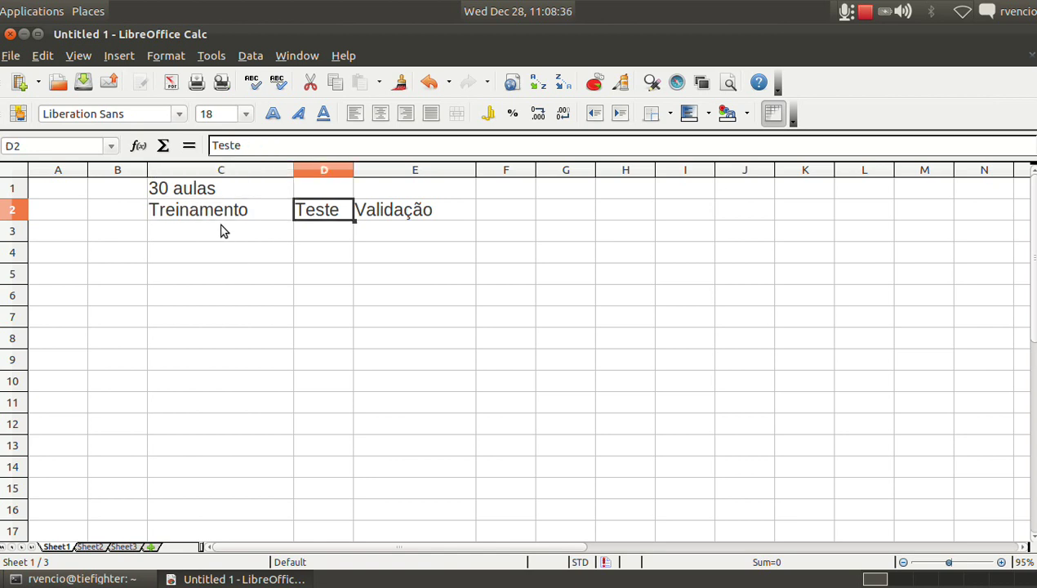
{"action": "key", "text": "Right"}
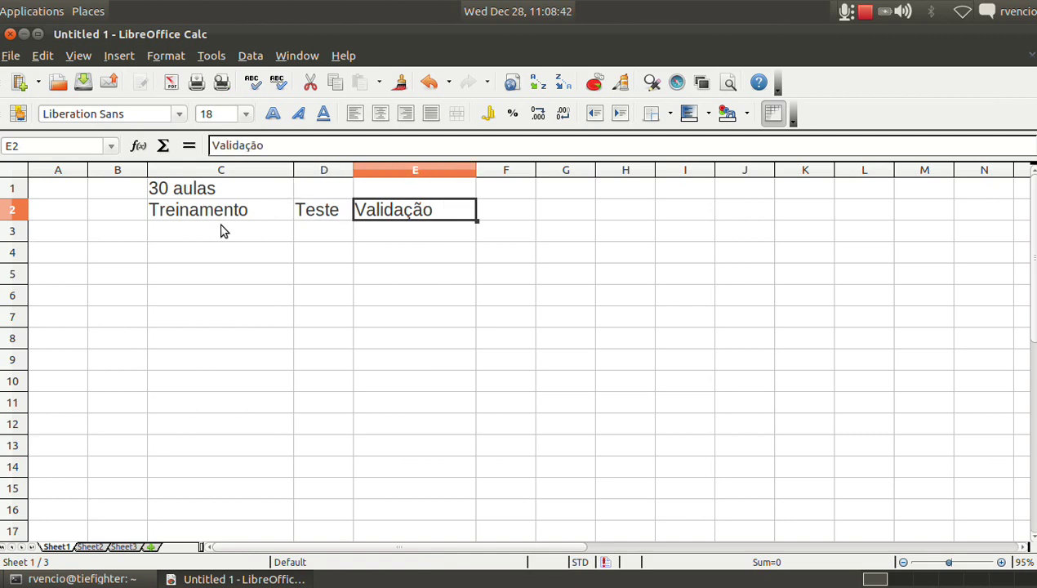
{"action": "key", "text": "Left"}
{"action": "key", "text": "Left"}
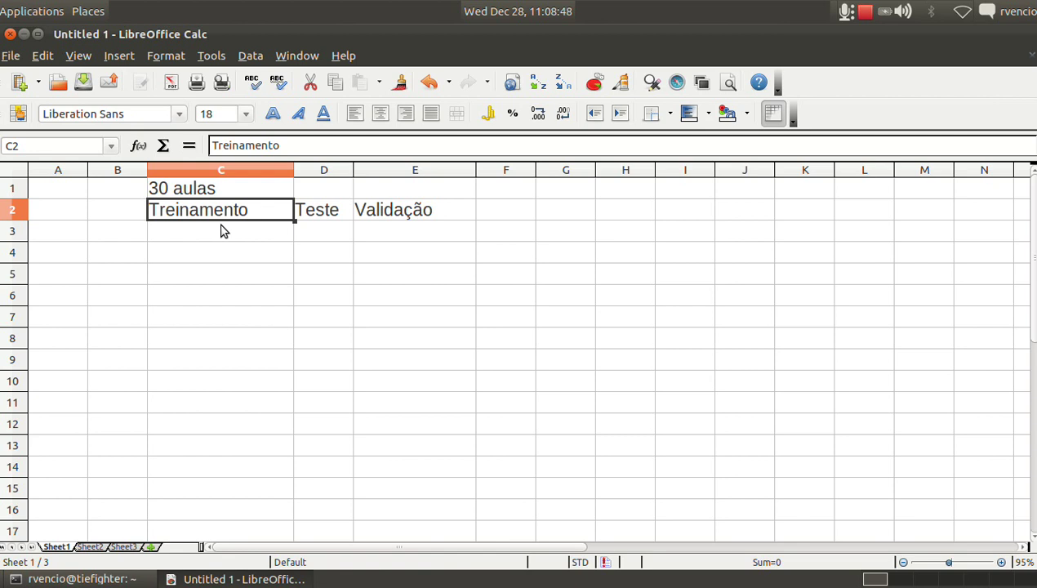
{"action": "key", "text": "Right"}
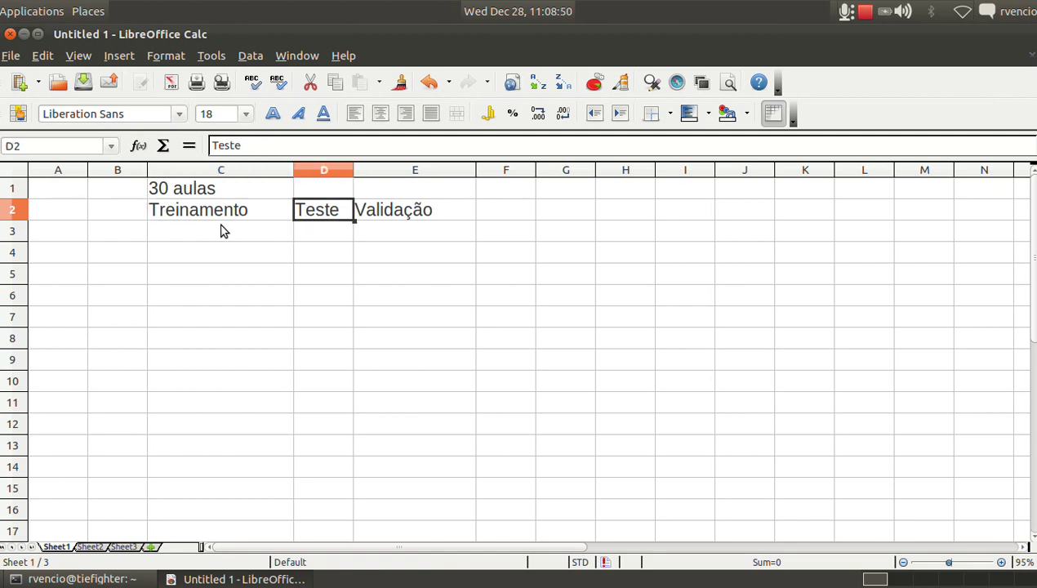
{"action": "key", "text": "Right"}
{"action": "key", "text": "Left"}
{"action": "key", "text": "Left"}
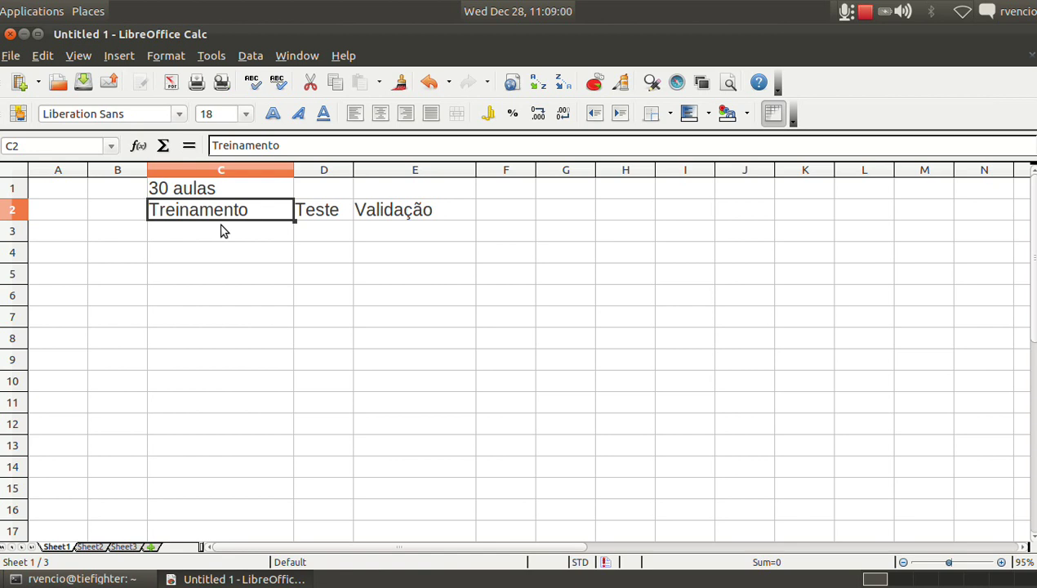
{"action": "left_click", "coordinate": [221, 231]}
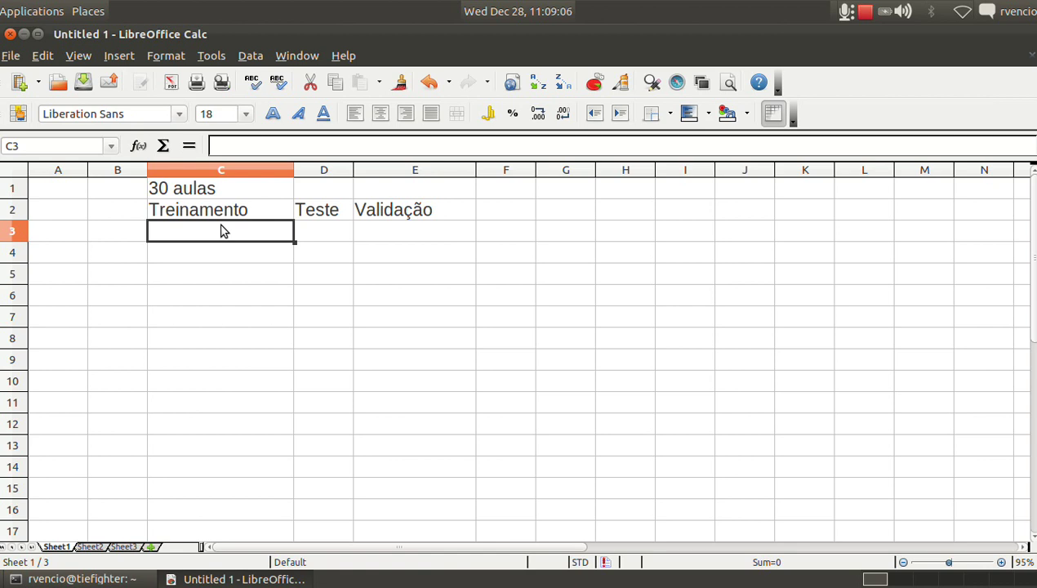
Enter 1 in C3 under Treinamento and begin a formula with '=' in D3
{"action": "type", "text": "1"}
{"action": "key", "text": "Return"}
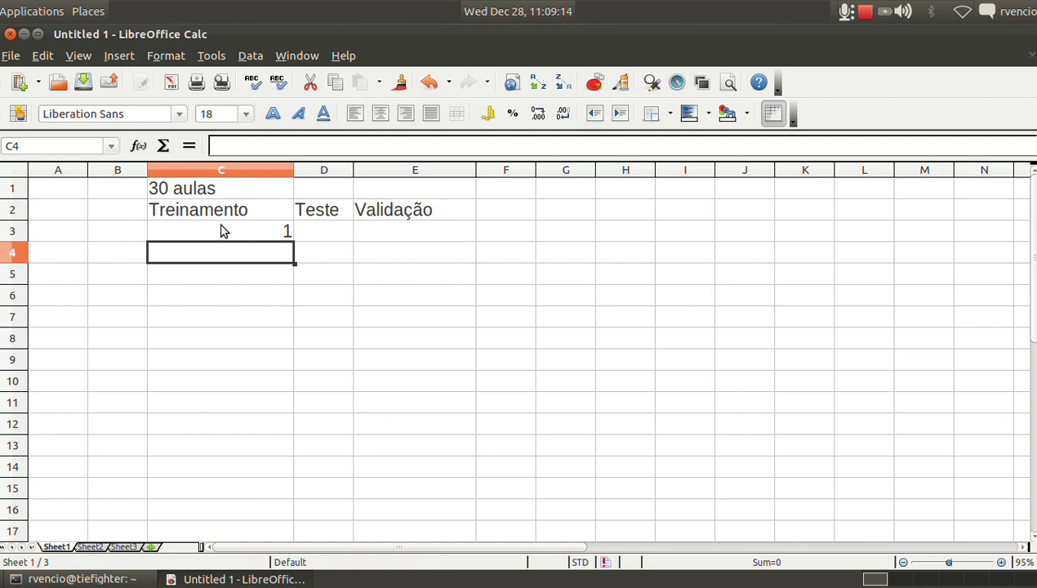
{"action": "key", "text": "Right"}
{"action": "key", "text": "Up"}
{"action": "key", "text": "Up"}
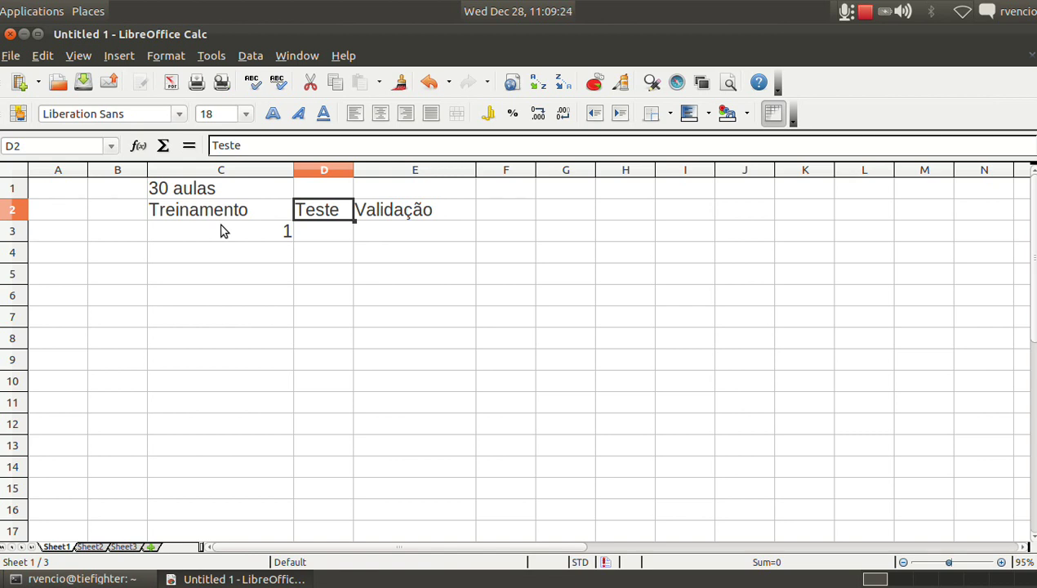
{"action": "key", "text": "Down"}
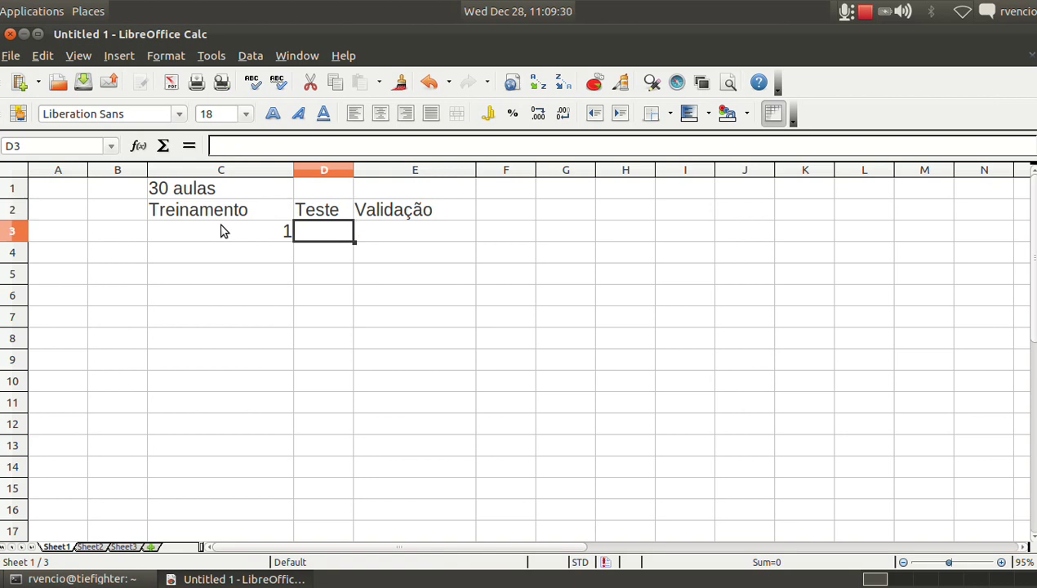
{"action": "type", "text": "="}
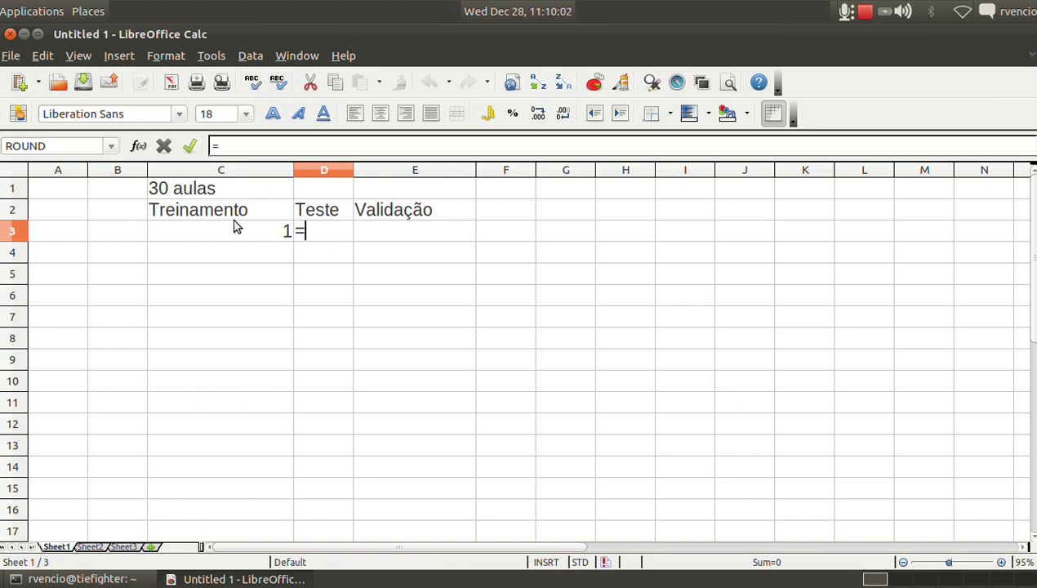
Complete D3's formula as =C3 + 1 so it shows 2
{"action": "type", "text": "c3 + 1"}
{"action": "key", "text": "Return"}
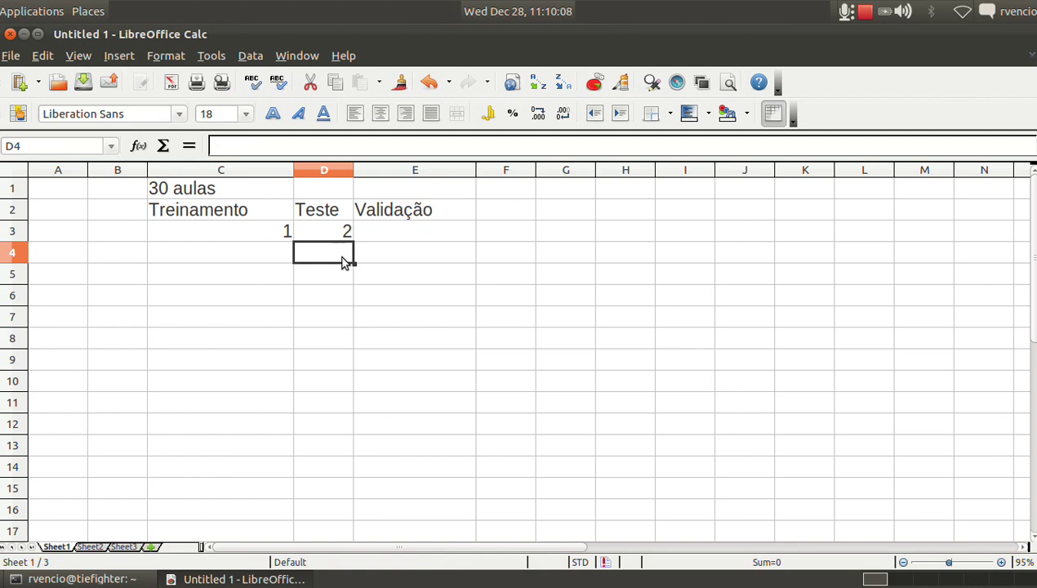
{"action": "key", "text": "Up"}
{"action": "key", "text": "Left"}
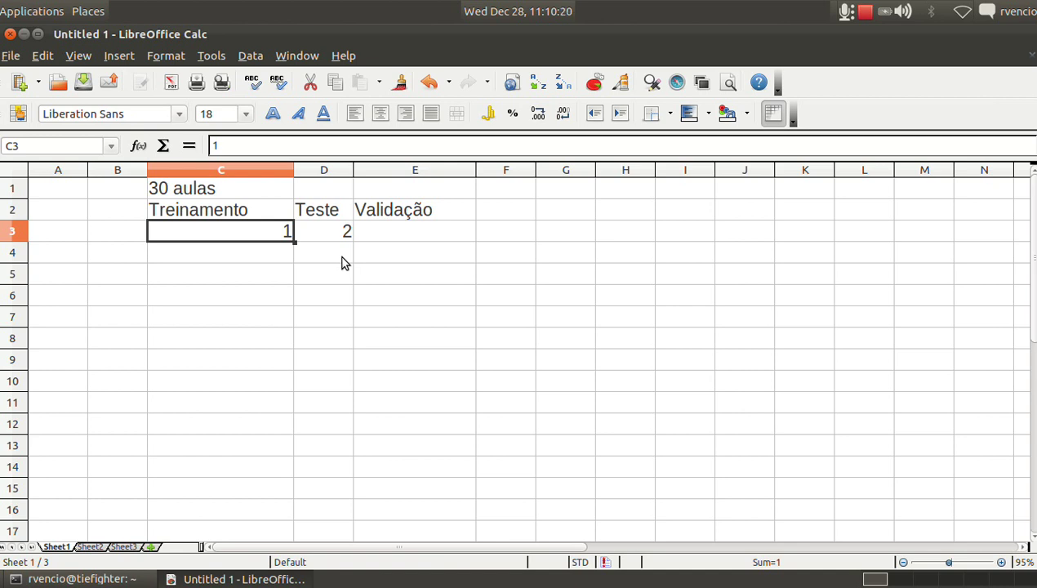
{"action": "key", "text": "Right"}
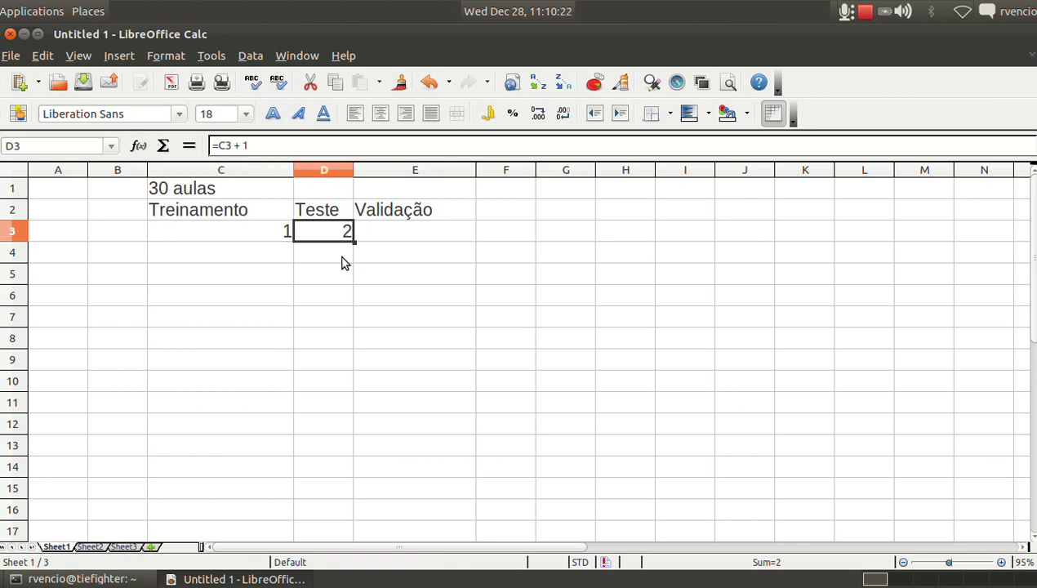
Test the formula by changing C3 to 15 and checking D3's recalculated value
{"action": "key", "text": "Left"}
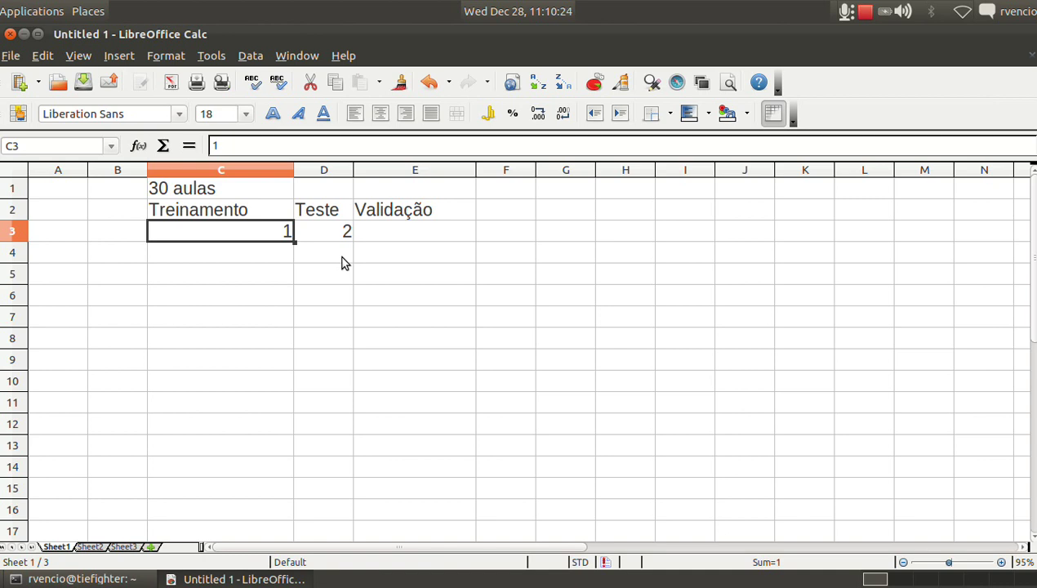
{"action": "type", "text": "10"}
{"action": "key", "text": "BackSpace"}
{"action": "type", "text": "5"}
{"action": "key", "text": "Return"}
{"action": "key", "text": "Right"}
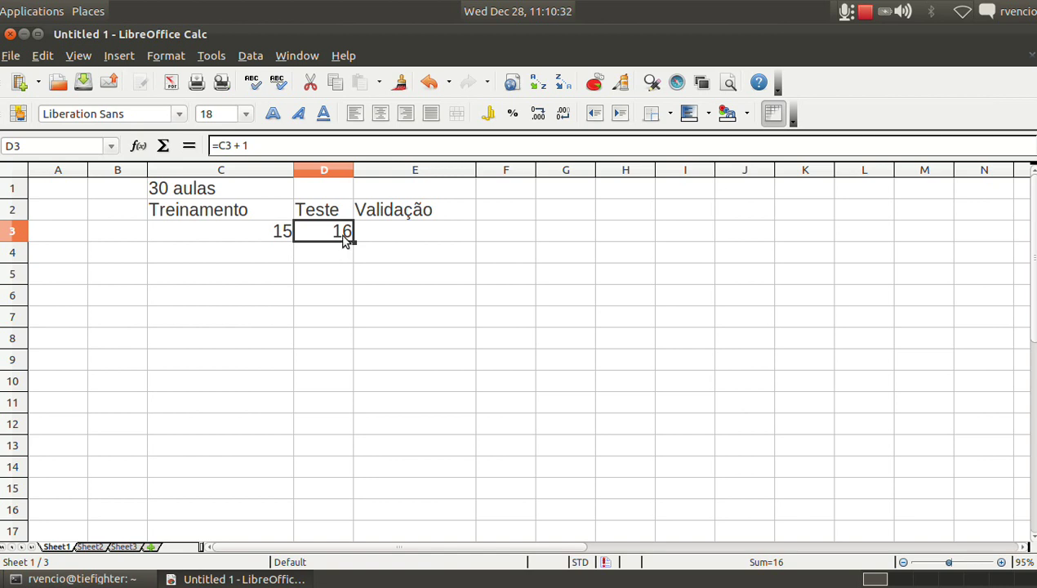
{"action": "left_click", "coordinate": [220, 147]}
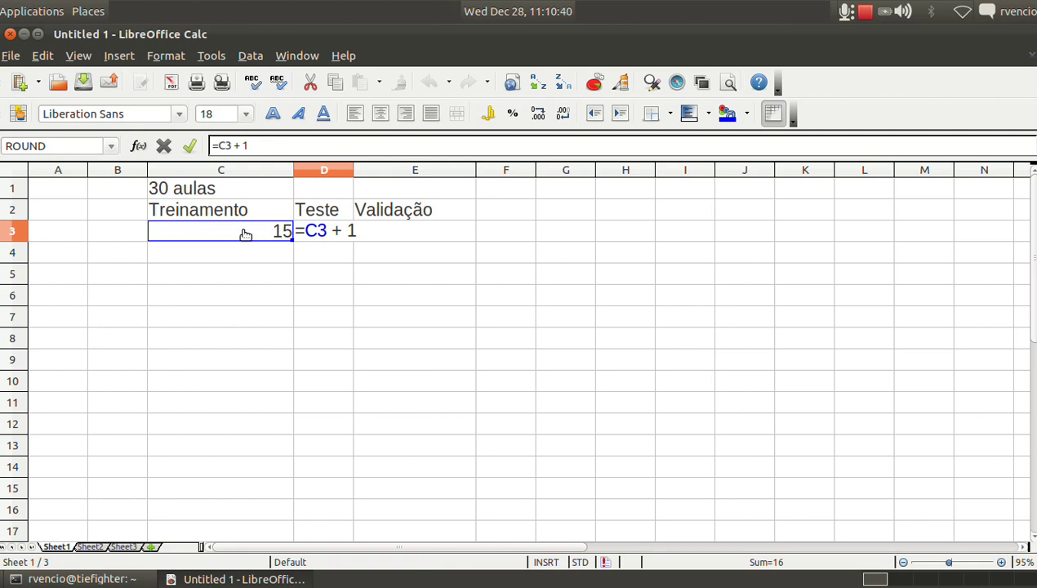
{"action": "key", "text": "Return"}
{"action": "key", "text": "Right"}
{"action": "key", "text": "Left"}
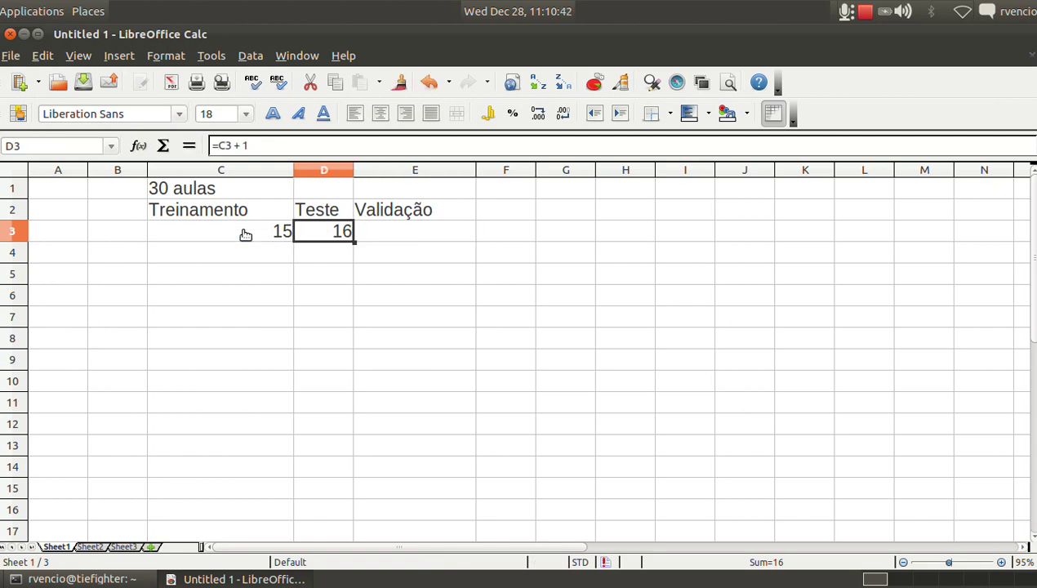
Set C3 back to 1, then move to E3 under Validação
{"action": "left_click", "coordinate": [245, 235]}
{"action": "type", "text": "1"}
{"action": "key", "text": "Return"}
{"action": "left_click", "coordinate": [246, 235]}
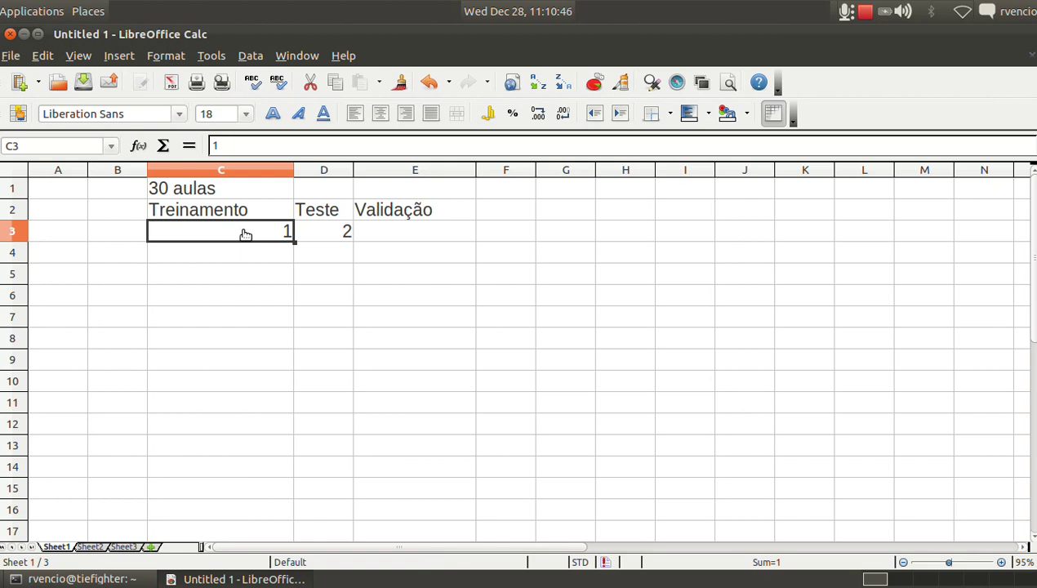
{"action": "left_click", "coordinate": [247, 211]}
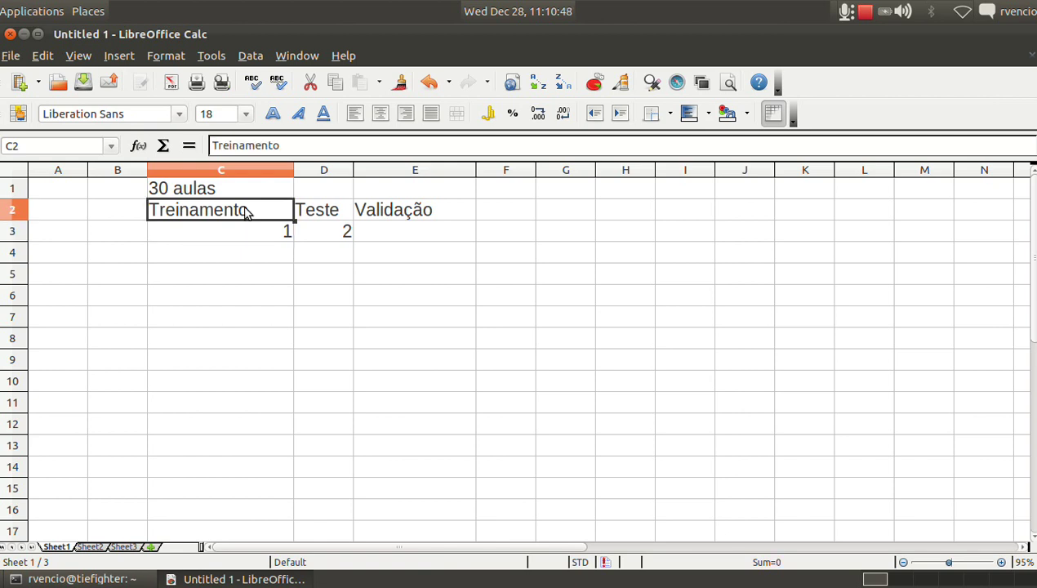
{"action": "key", "text": "Right"}
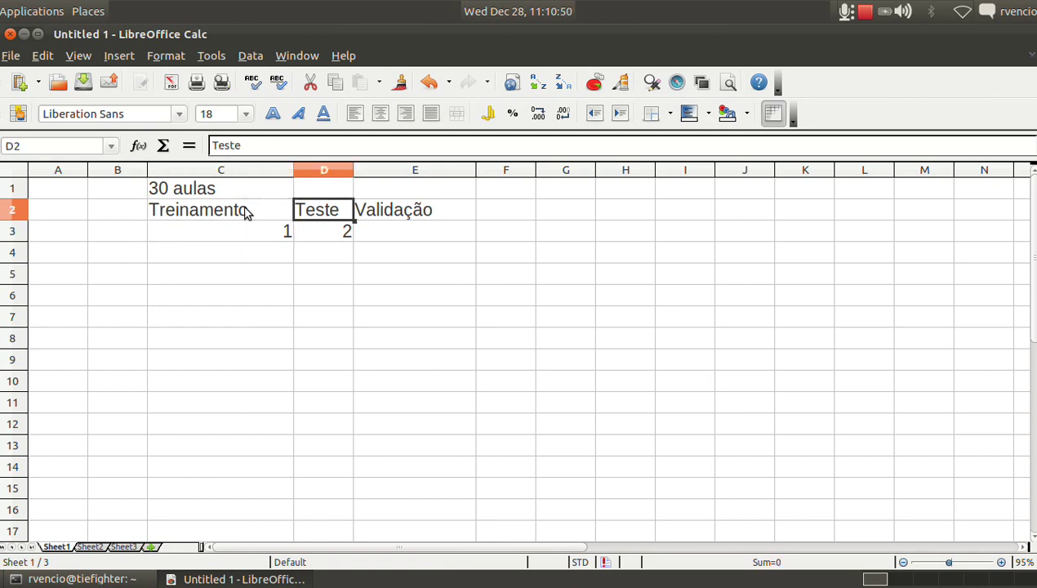
{"action": "key", "text": "Right"}
{"action": "key", "text": "Down"}
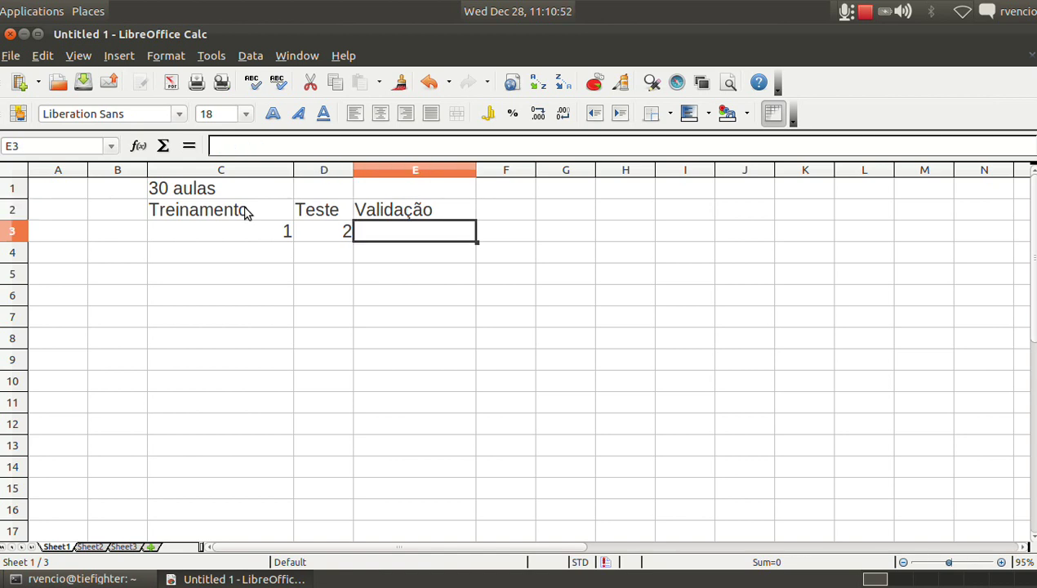
Enter =D3+1 in E3 so Validação shows 3 and row 3 reads 1, 2, 3
{"action": "type", "text": "="}
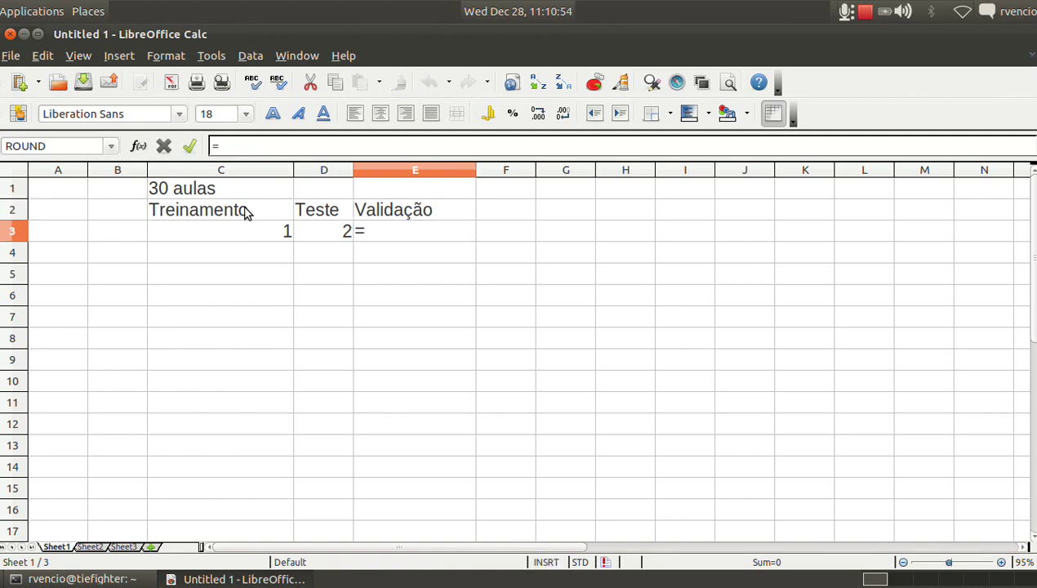
{"action": "key", "text": "Left"}
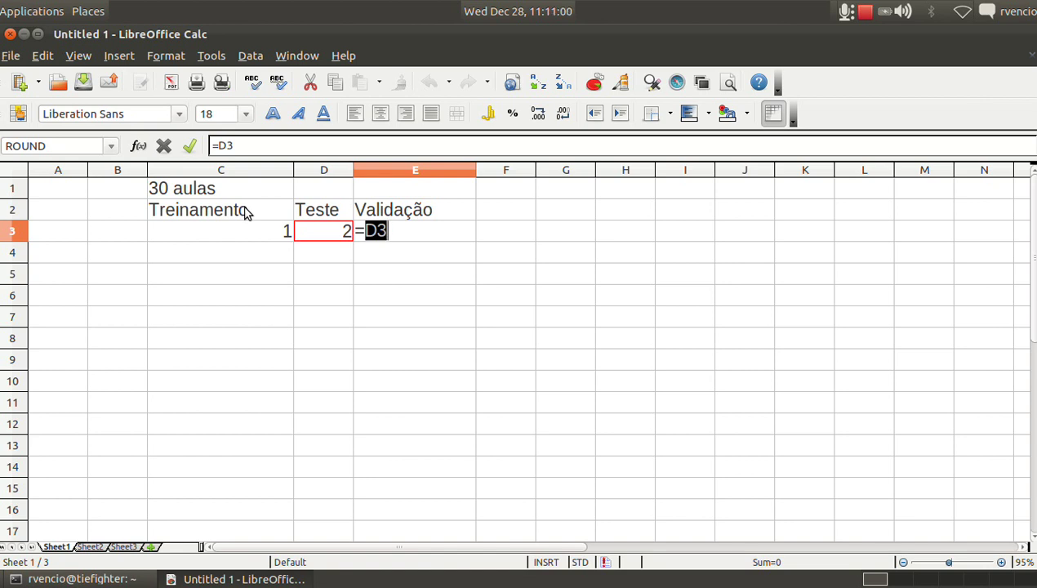
{"action": "type", "text": "+1"}
{"action": "key", "text": "Return"}
{"action": "key", "text": "Up"}
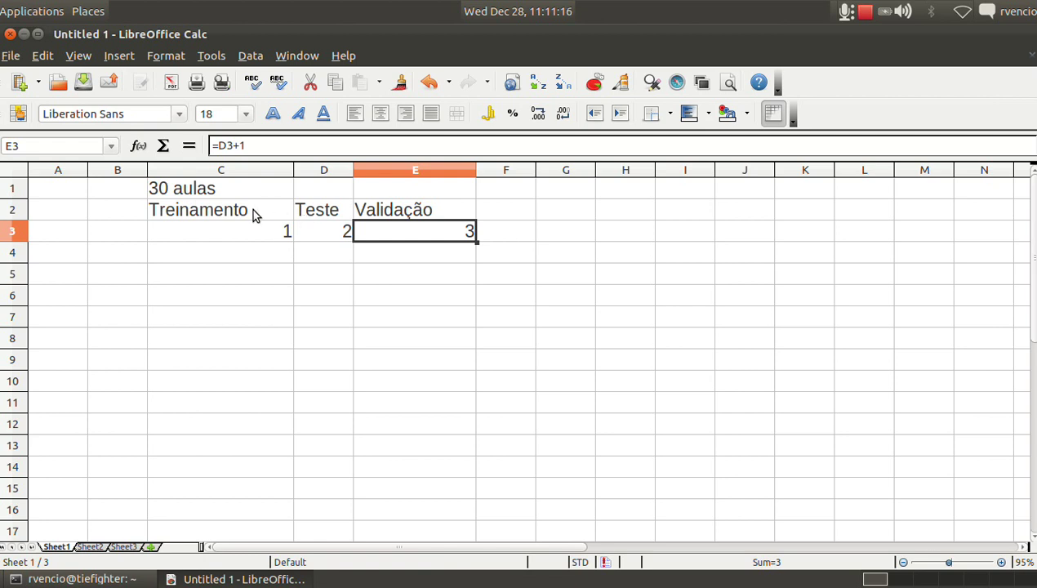
{"action": "key", "text": "Down"}
{"action": "key", "text": "Left"}
{"action": "key", "text": "Left"}
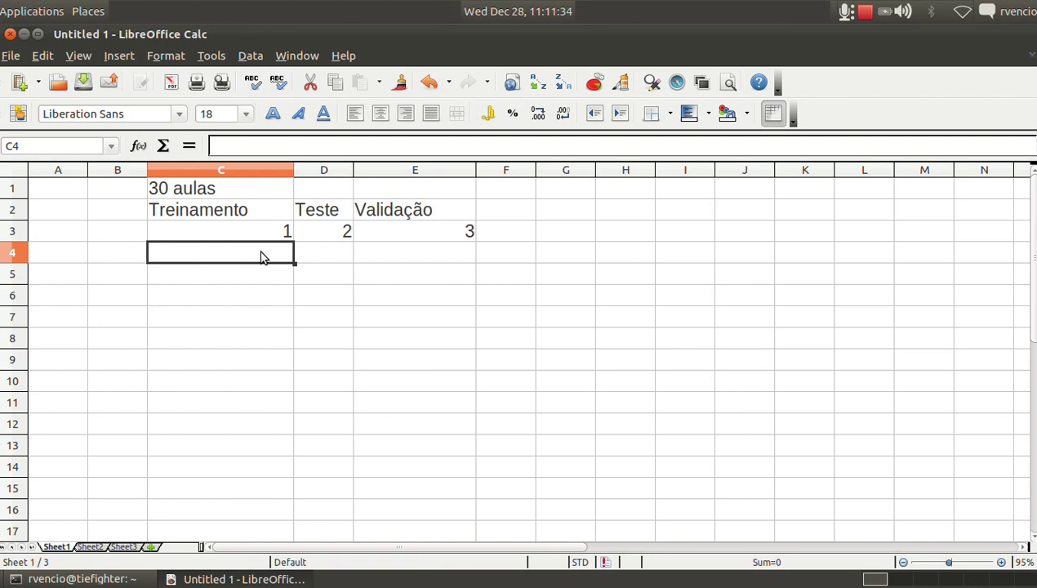
Enter =E3 + 1 in C4 so Treinamento's second row shows 4
{"action": "type", "text": "="}
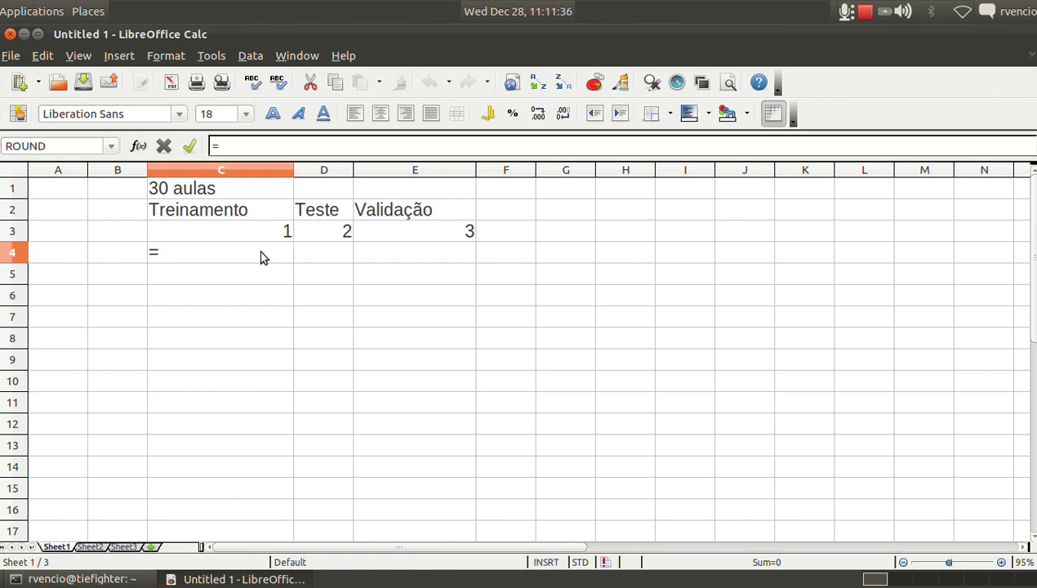
{"action": "type", "text": "e3"}
{"action": "type", "text": " + 1"}
{"action": "key", "text": "Return"}
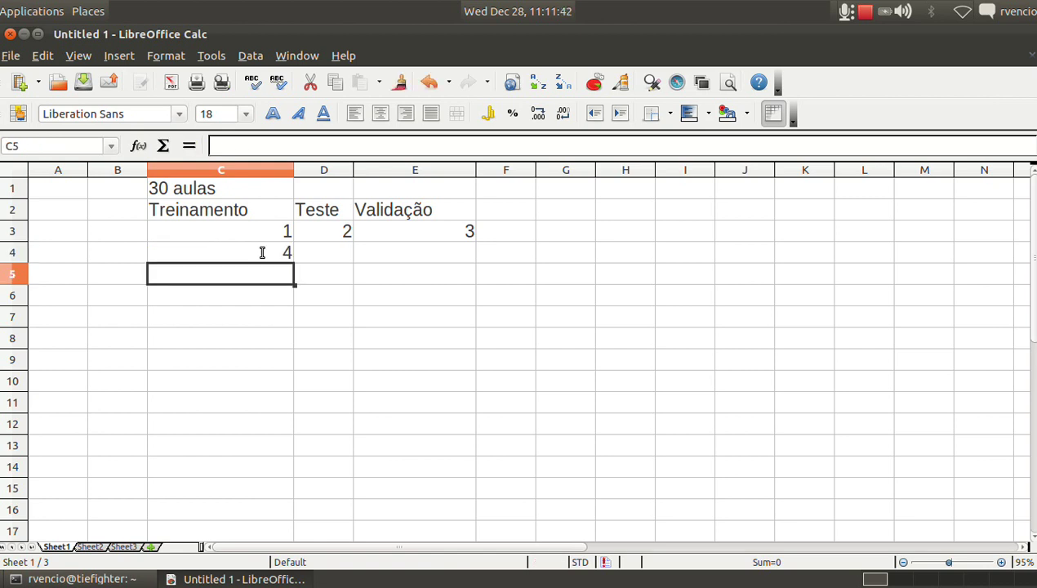
{"action": "left_click", "coordinate": [263, 252]}
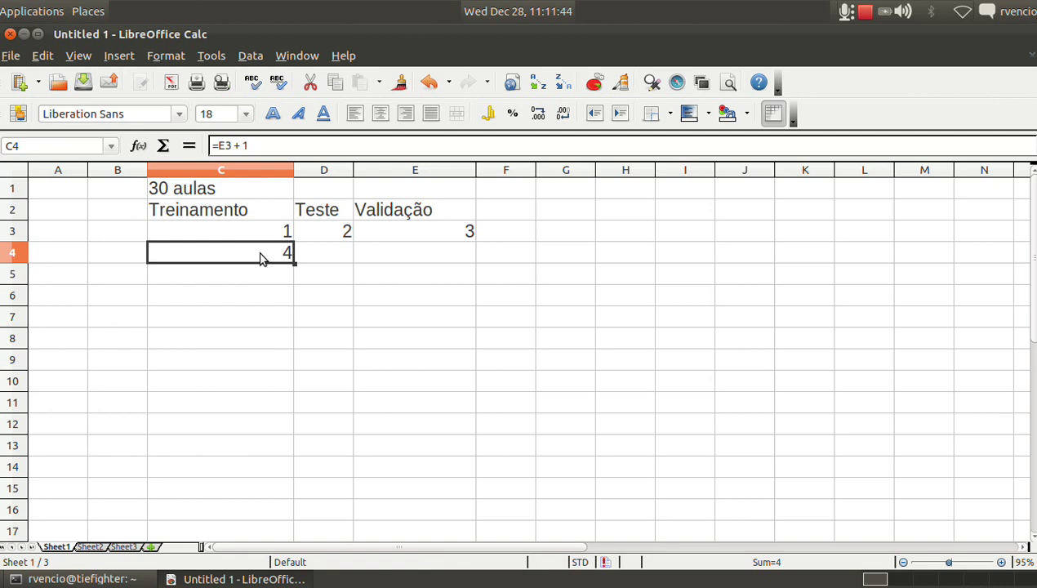
{"action": "left_click", "coordinate": [225, 148]}
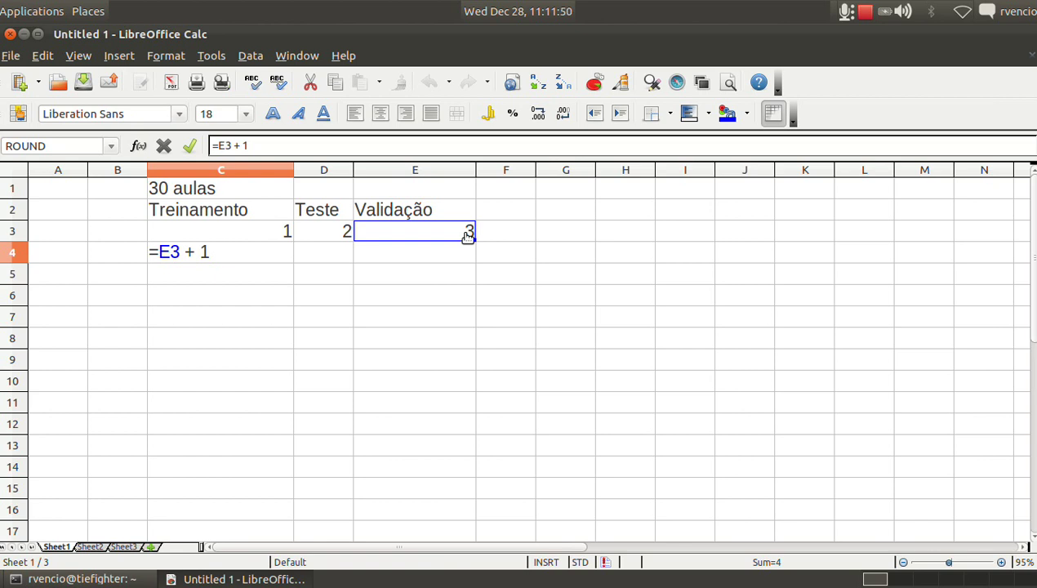
{"action": "key", "text": "Return"}
{"action": "key", "text": "Up"}
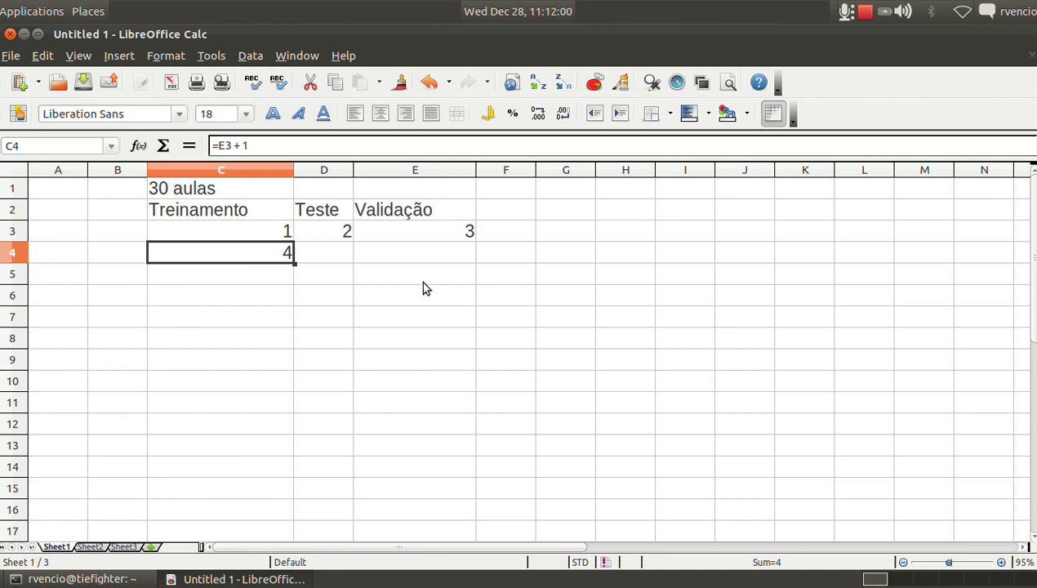
Enter =C4+1 in D4 so Teste shows 5
{"action": "key", "text": "Right"}
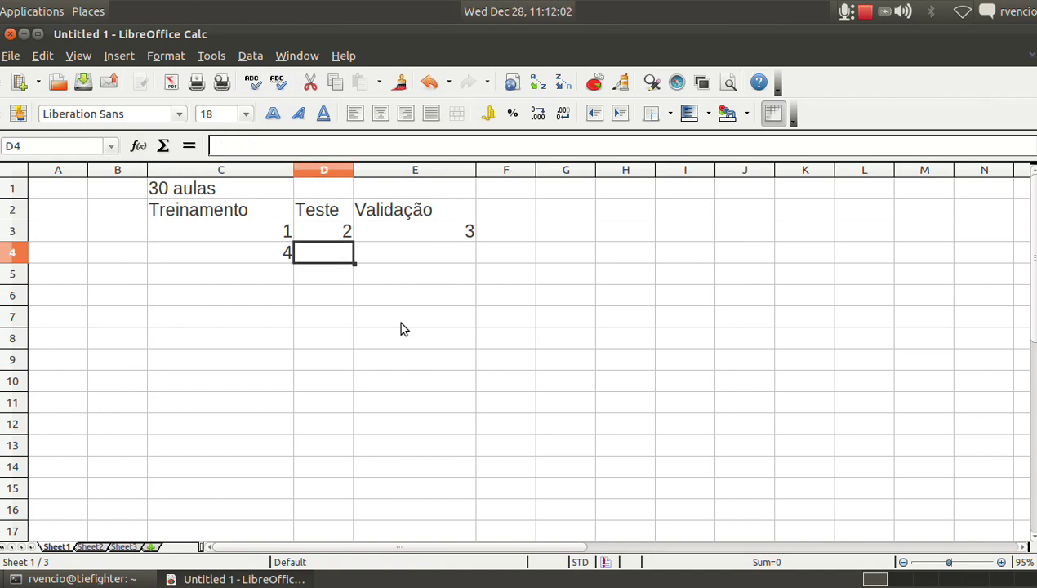
{"action": "type", "text": "="}
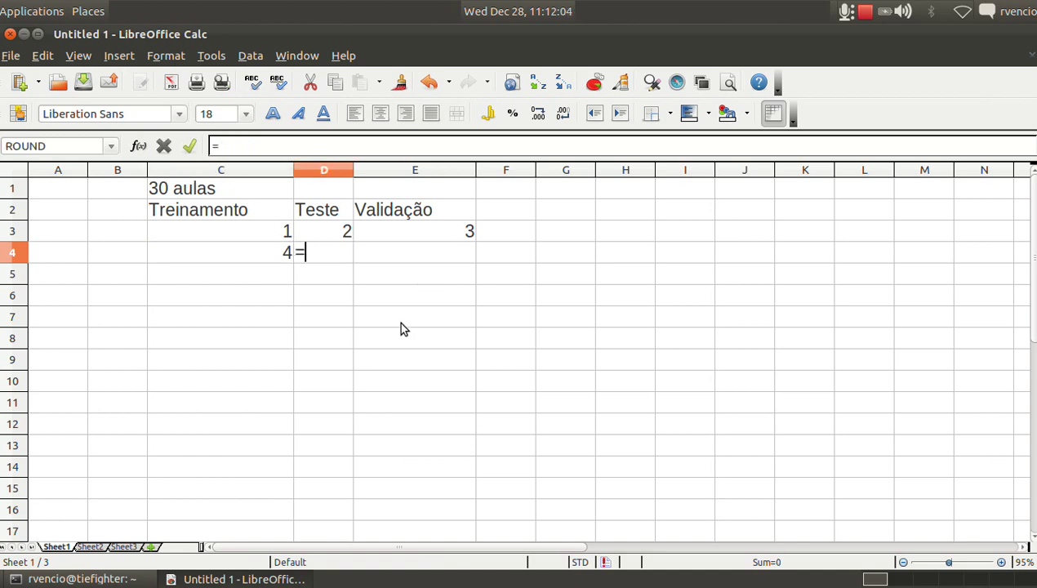
{"action": "key", "text": "Left"}
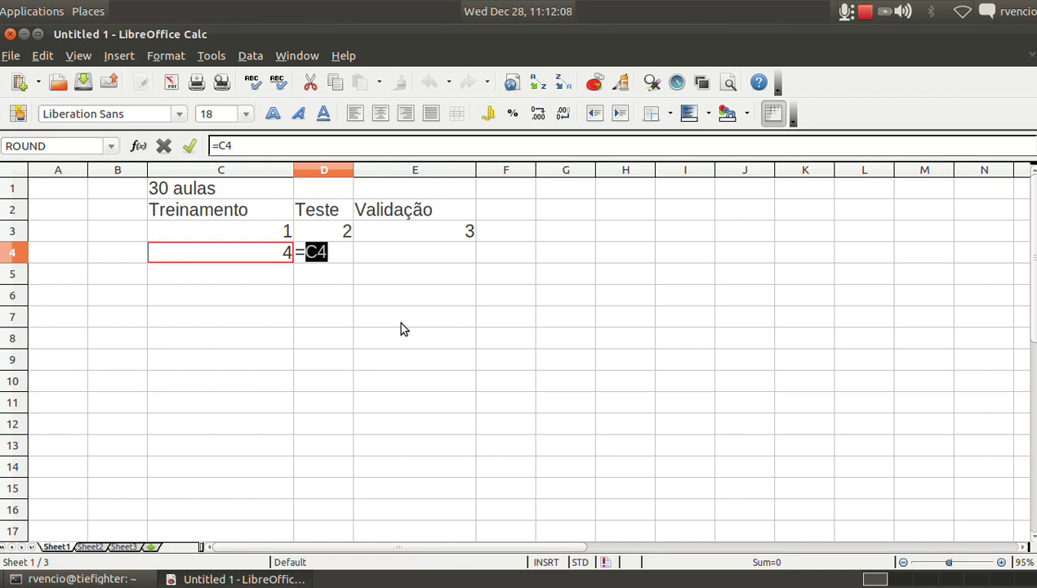
{"action": "left_click", "coordinate": [411, 237]}
{"action": "left_click", "coordinate": [397, 333]}
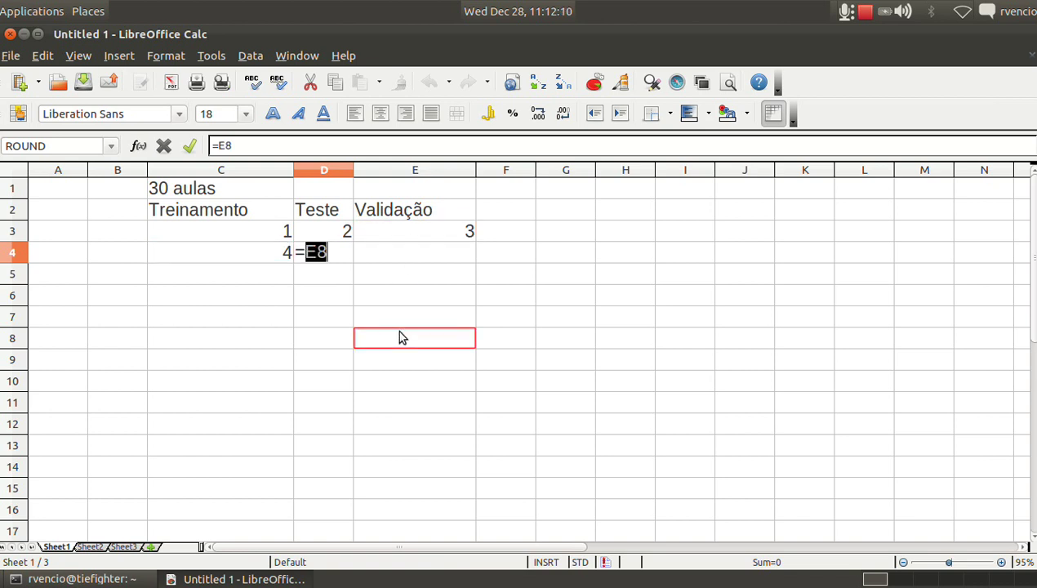
{"action": "left_click", "coordinate": [226, 313]}
{"action": "left_click", "coordinate": [227, 278]}
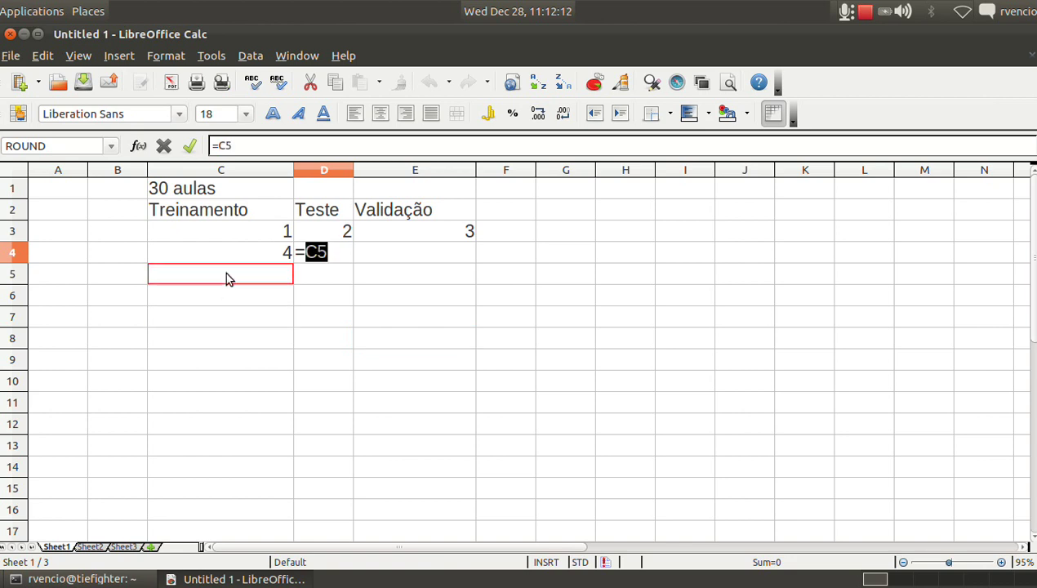
{"action": "left_click", "coordinate": [227, 255]}
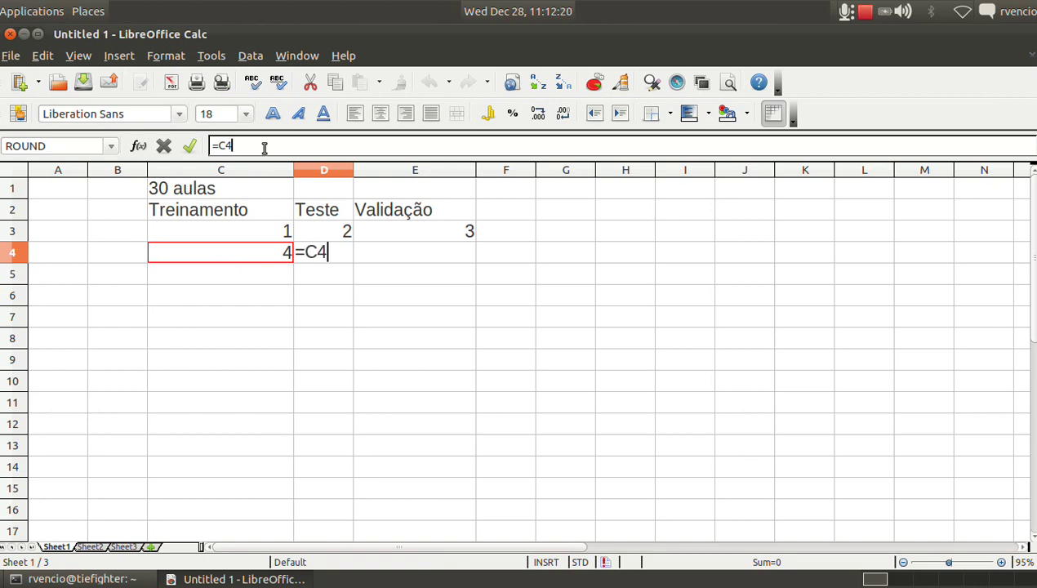
{"action": "type", "text": "+1"}
{"action": "key", "text": "Return"}
{"action": "key", "text": "Up"}
Enter =D4+1 in E4 so Validação shows 6
{"action": "key", "text": "Left"}
{"action": "key", "text": "Right"}
{"action": "key", "text": "Right"}
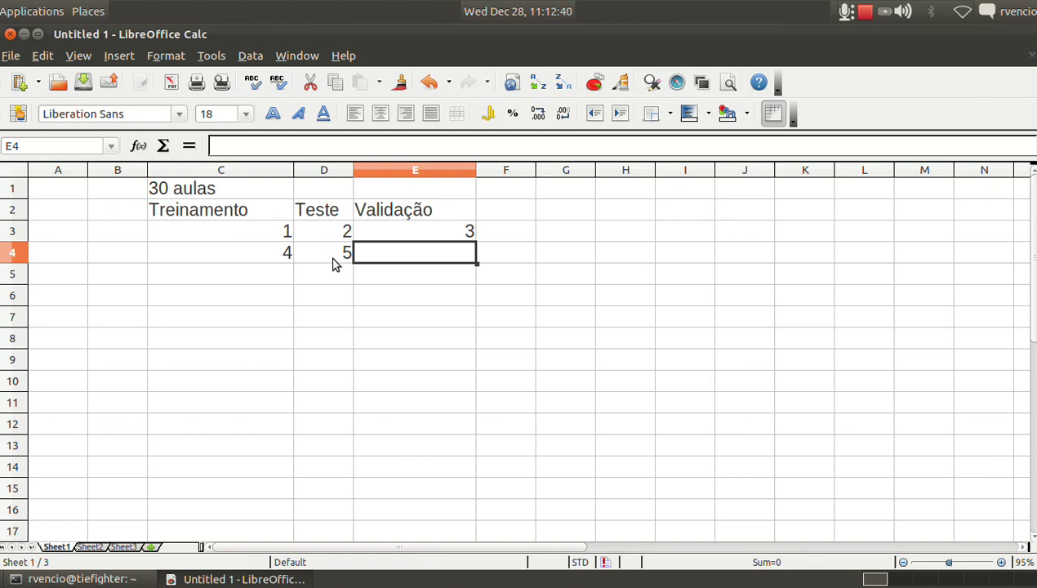
{"action": "type", "text": "=d4+1"}
{"action": "key", "text": "Return"}
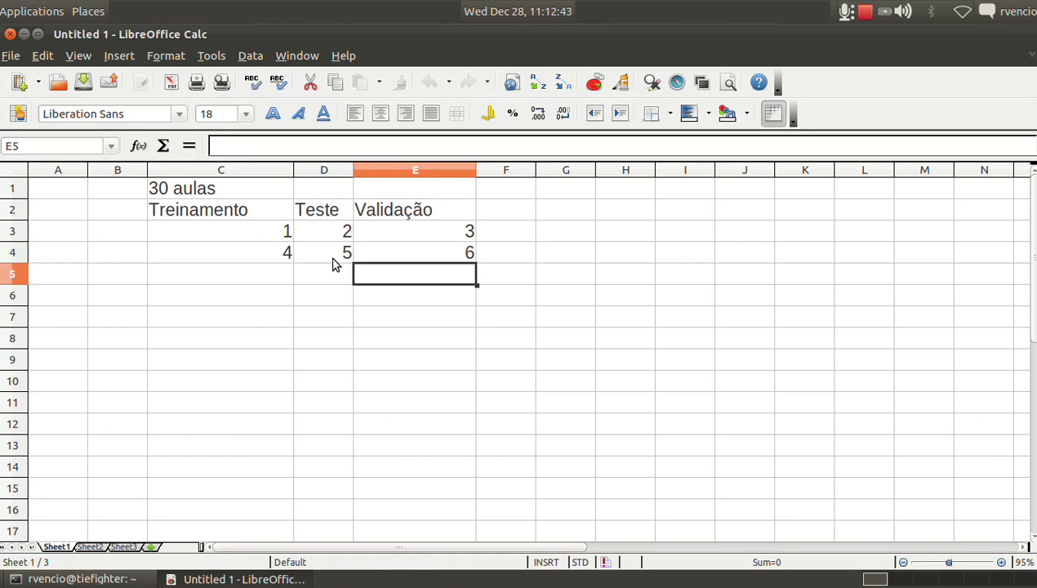
{"action": "key", "text": "Up"}
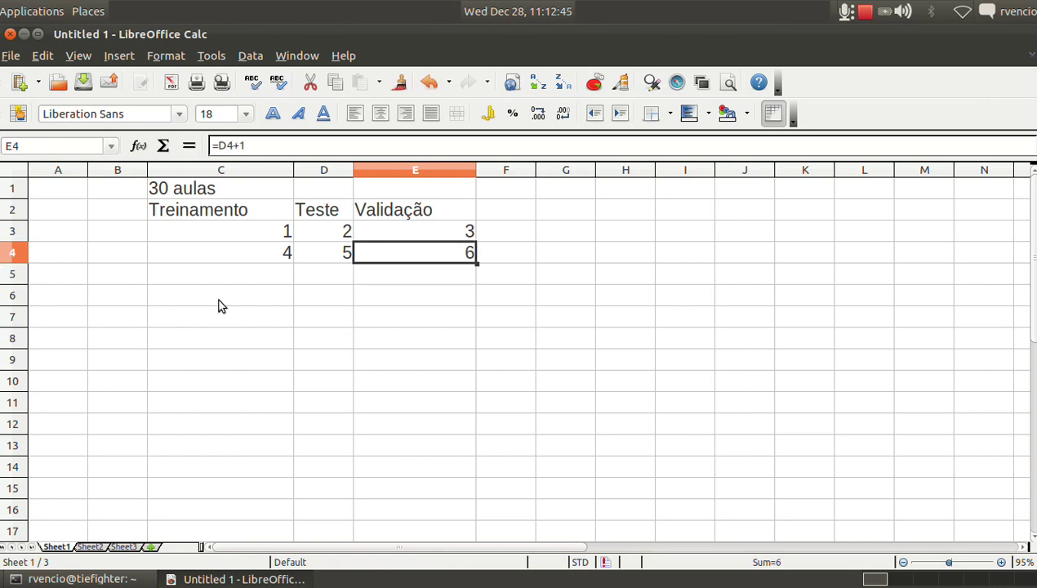
{"action": "left_click", "coordinate": [219, 296]}
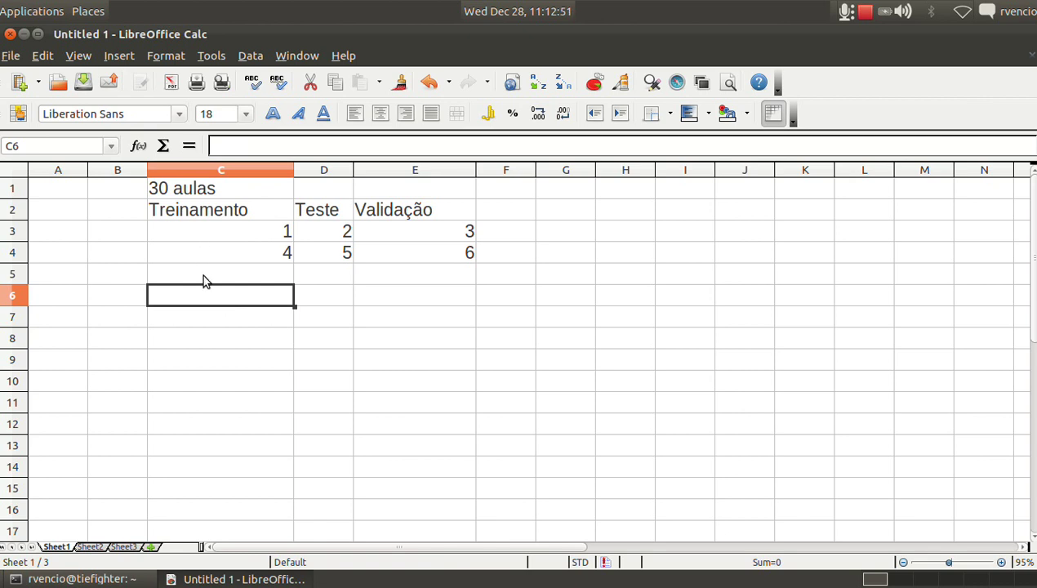
{"action": "key", "text": "Up"}
{"action": "key", "text": "Up"}
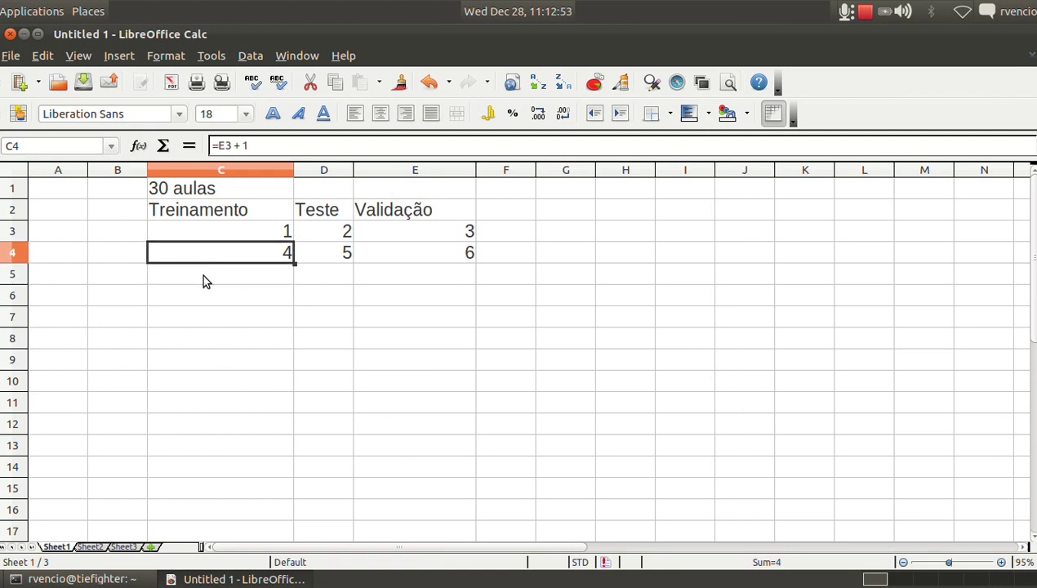
{"action": "key", "text": "Down"}
{"action": "key", "text": "Down"}
{"action": "key", "text": "Down"}
{"action": "key", "text": "Down"}
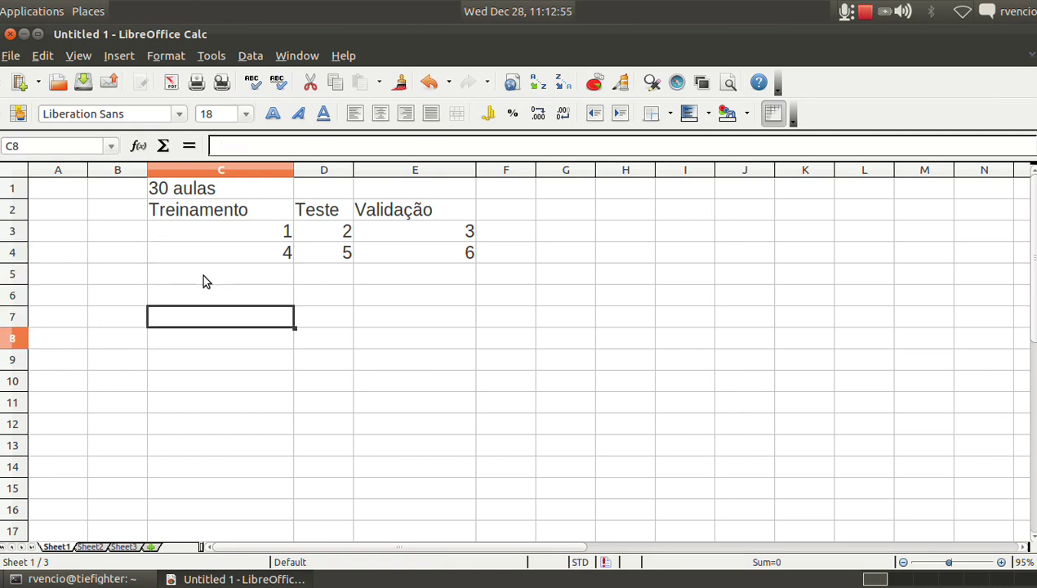
{"action": "key", "text": "Up"}
{"action": "key", "text": "Up"}
{"action": "key", "text": "Up"}
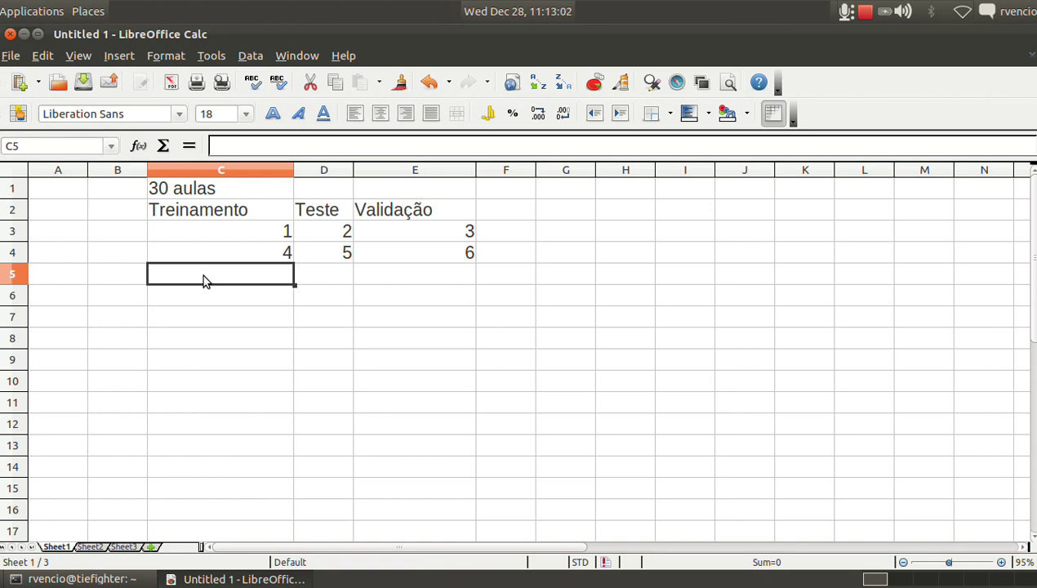
{"action": "key", "text": "Left"}
{"action": "key", "text": "Right"}
{"action": "left_click", "coordinate": [330, 277]}
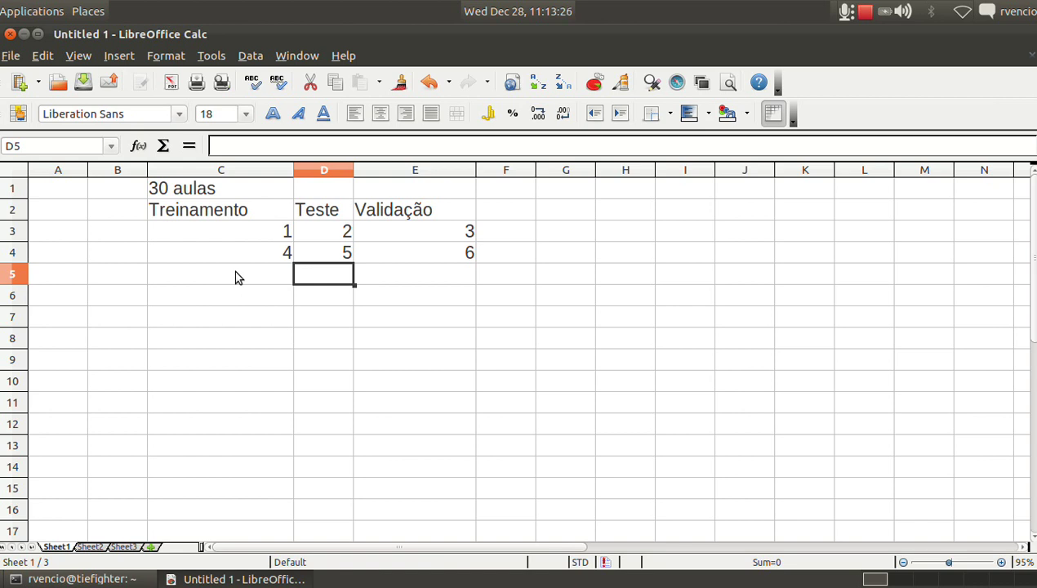
{"action": "left_click", "coordinate": [280, 282]}
{"action": "left_click", "coordinate": [348, 282]}
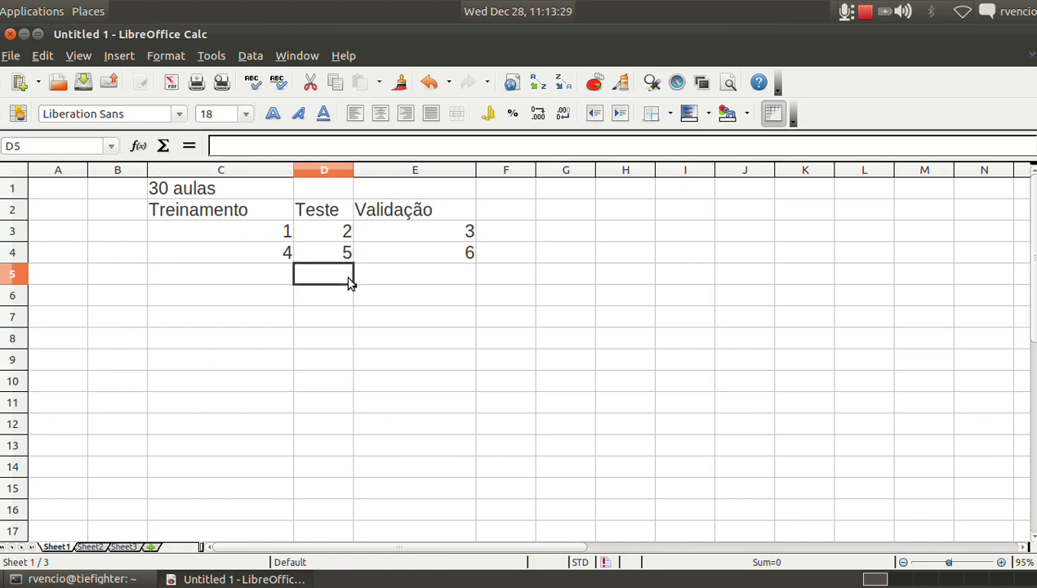
{"action": "left_click", "coordinate": [413, 282]}
{"action": "left_click", "coordinate": [269, 302]}
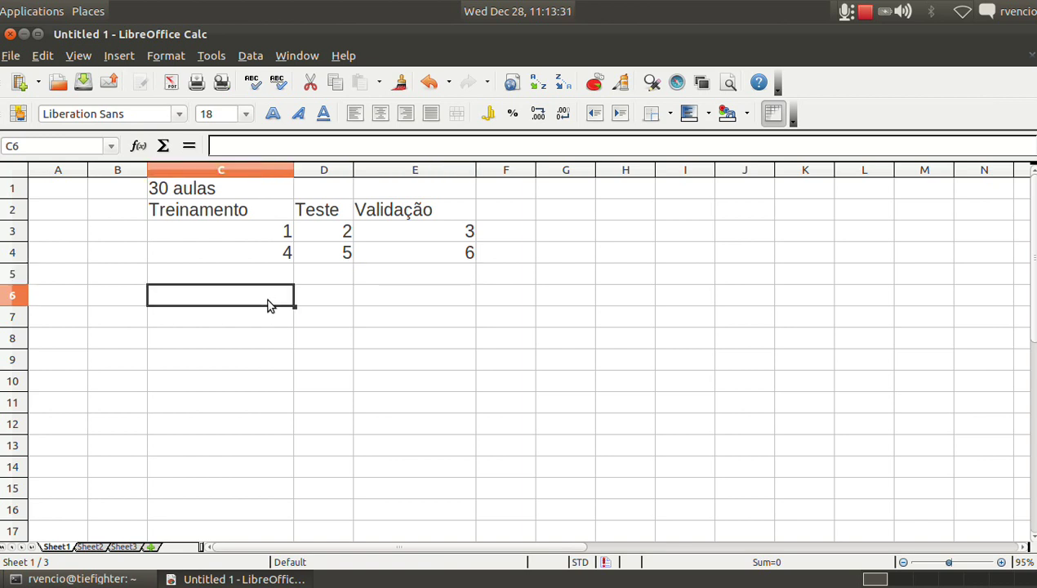
{"action": "left_click", "coordinate": [230, 272]}
{"action": "key", "text": "Up"}
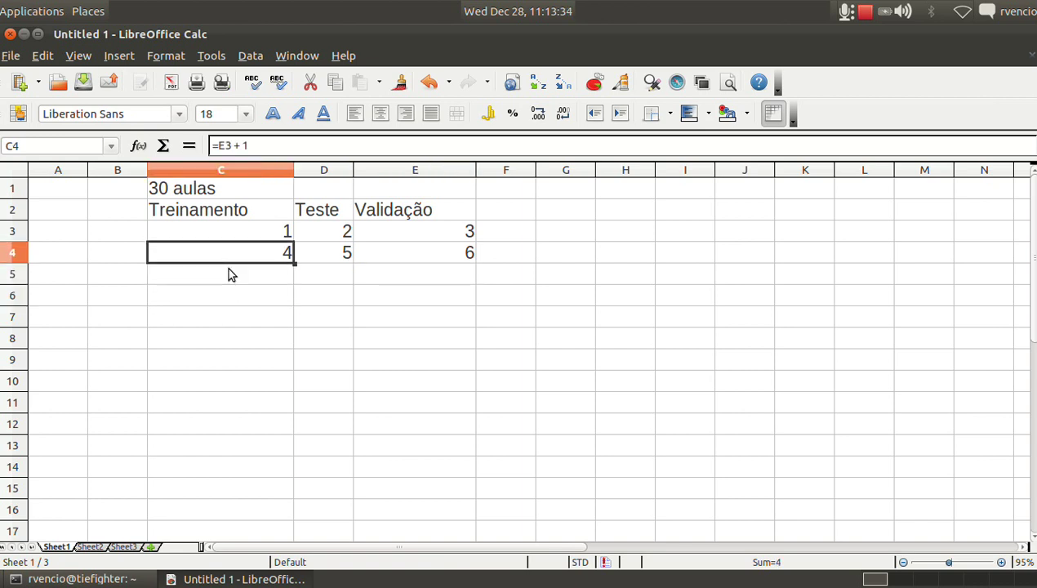
Copy C4's formula into C5, giving =E4 + 1 showing 7
{"action": "left_click", "coordinate": [337, 85]}
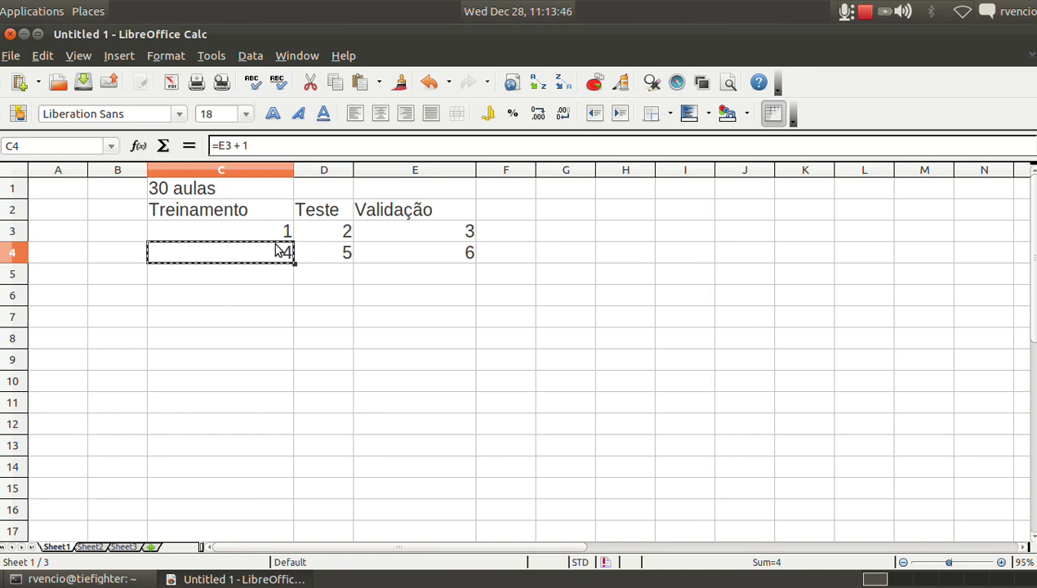
{"action": "left_click", "coordinate": [333, 82]}
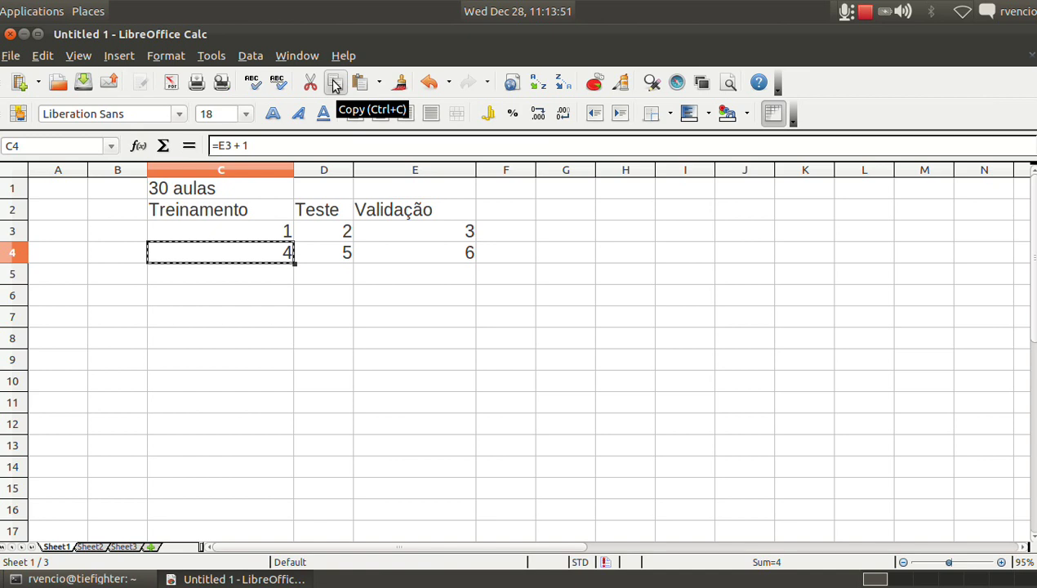
{"action": "left_click", "coordinate": [282, 282]}
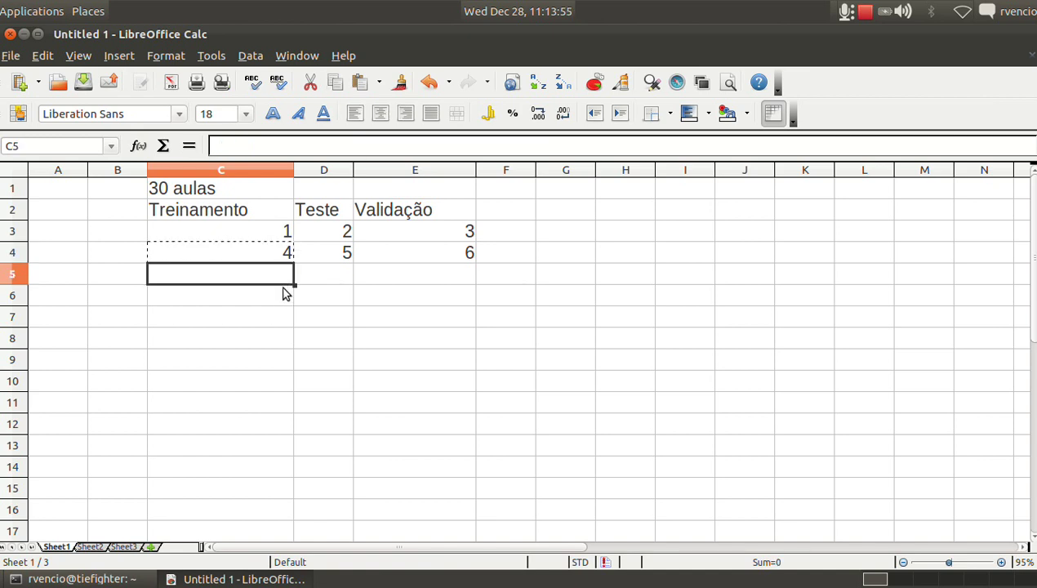
{"action": "left_click", "coordinate": [360, 83]}
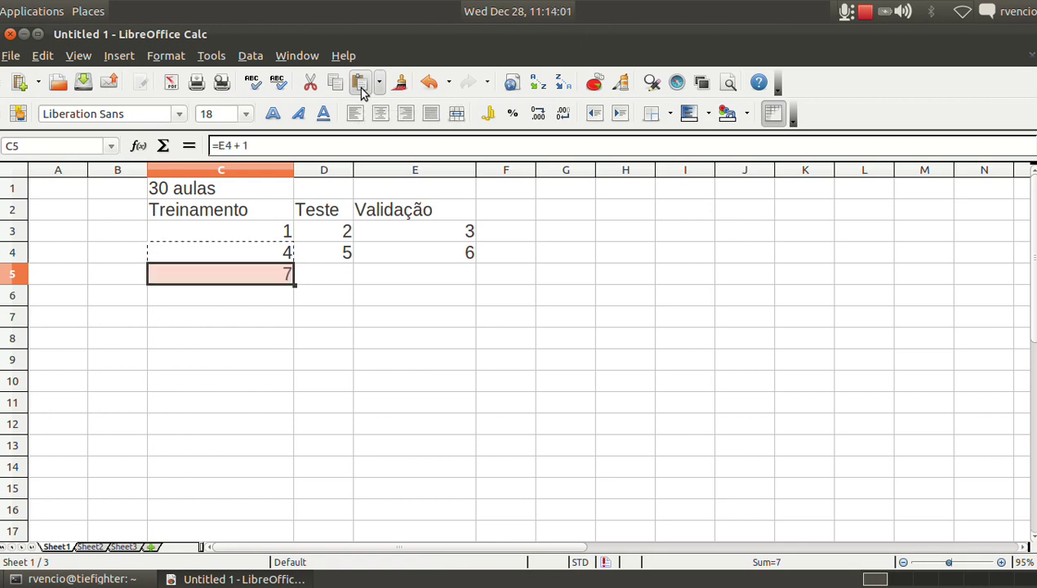
{"action": "key", "text": "Escape"}
{"action": "key", "text": "ctrl+z"}
{"action": "key", "text": "ctrl+y"}
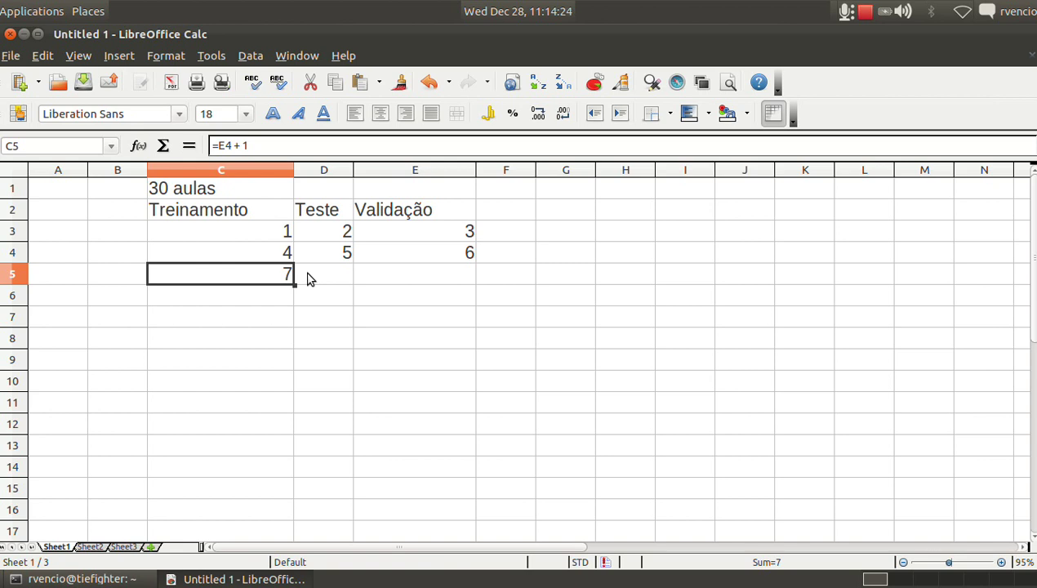
Change the first Treinamento value in C3 to 58
{"action": "left_click", "coordinate": [276, 237]}
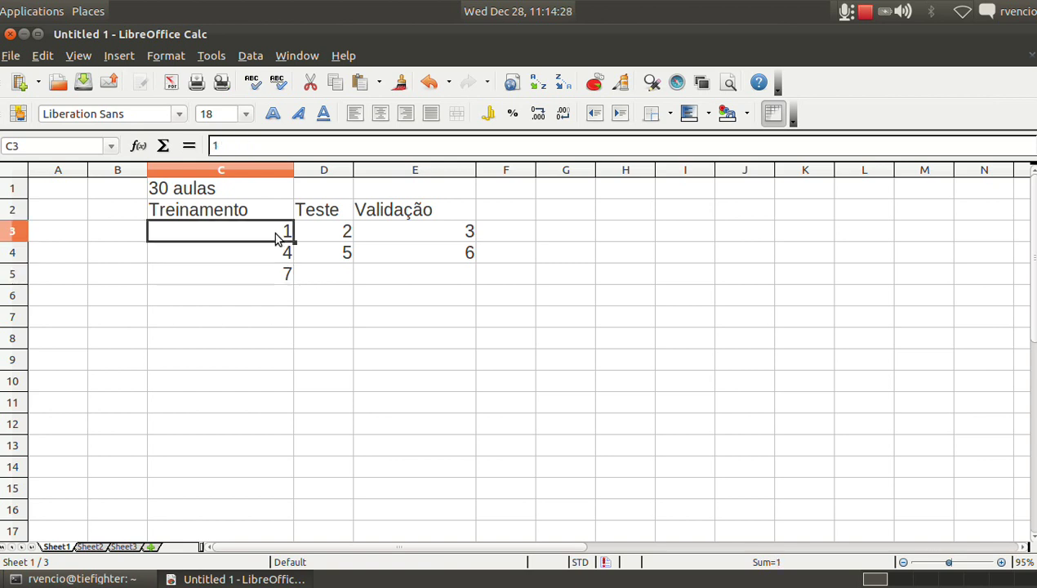
{"action": "type", "text": "58"}
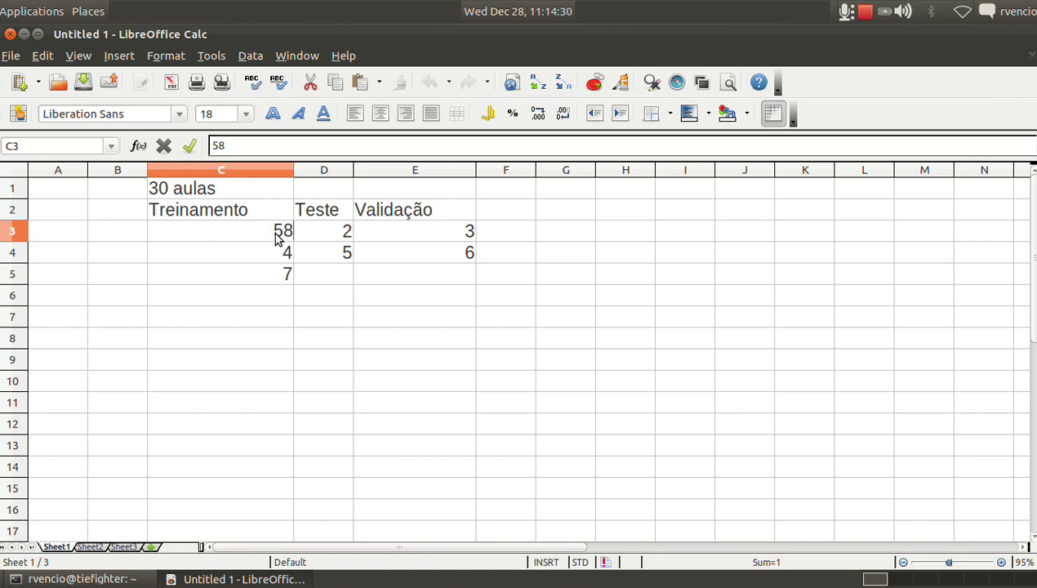
{"action": "key", "text": "Return"}
{"action": "left_click", "coordinate": [281, 341]}
Inspect the recalculated +1 formulas in D3, E3 and C5 running from 58
{"action": "left_click", "coordinate": [346, 232]}
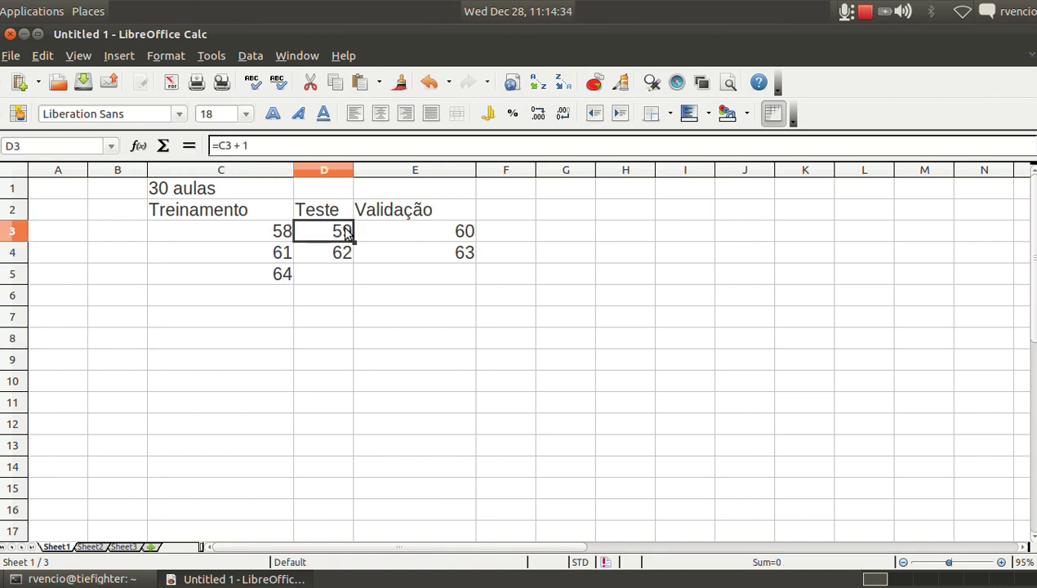
{"action": "left_click", "coordinate": [422, 237]}
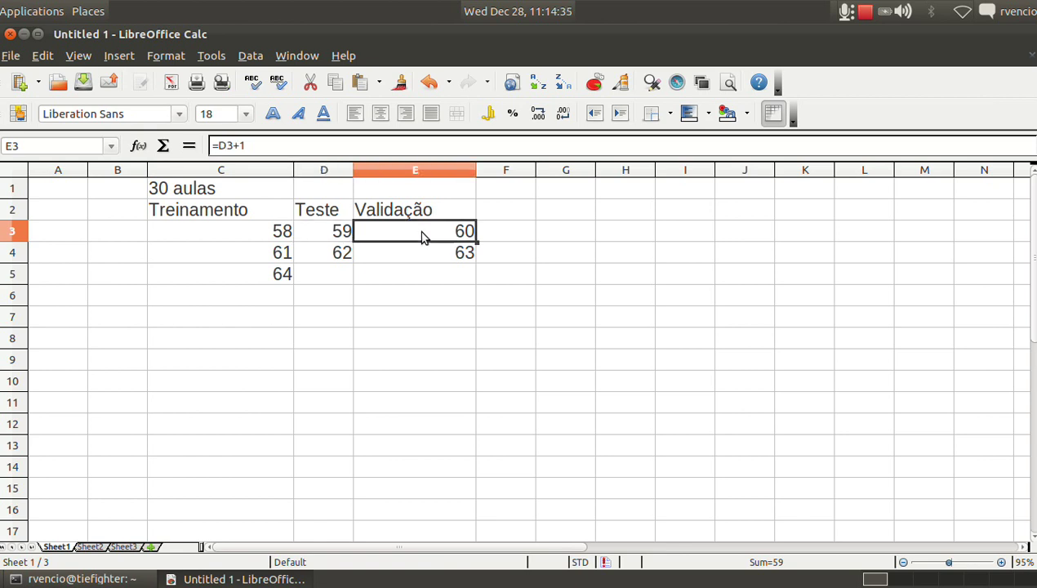
{"action": "left_click", "coordinate": [330, 234]}
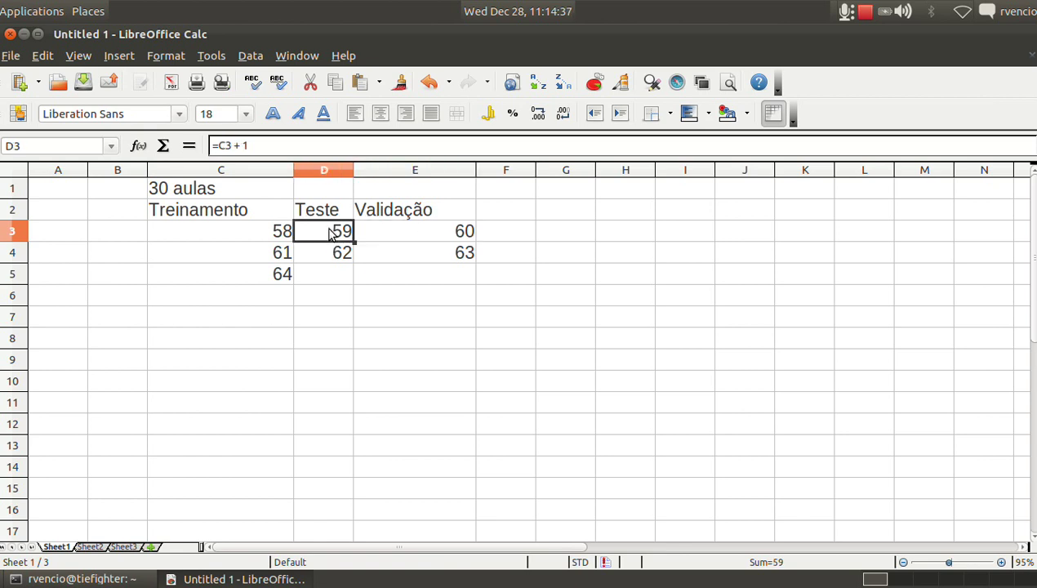
{"action": "left_click", "coordinate": [408, 235]}
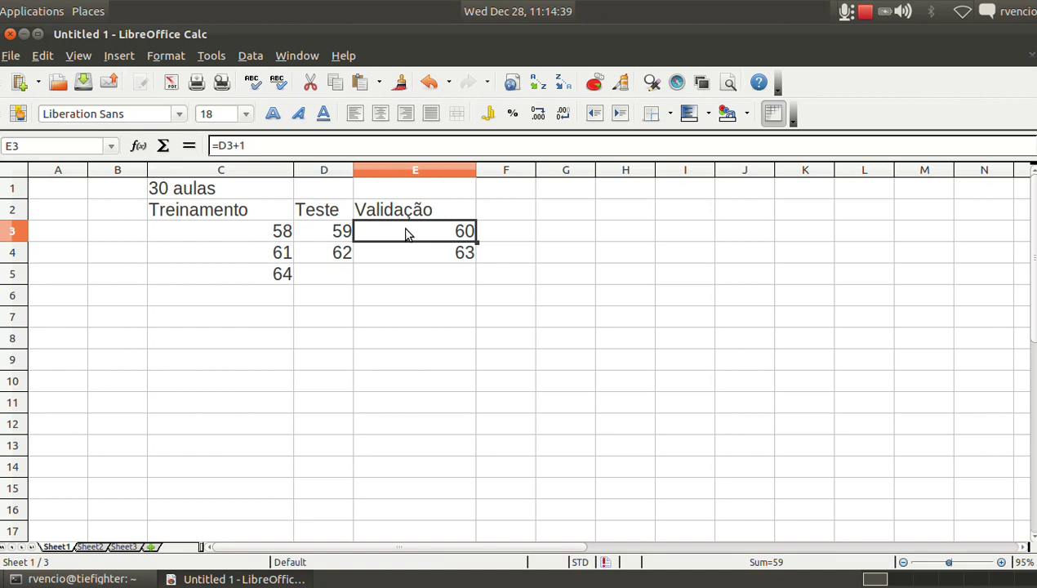
{"action": "left_click", "coordinate": [277, 239]}
{"action": "left_click", "coordinate": [335, 235]}
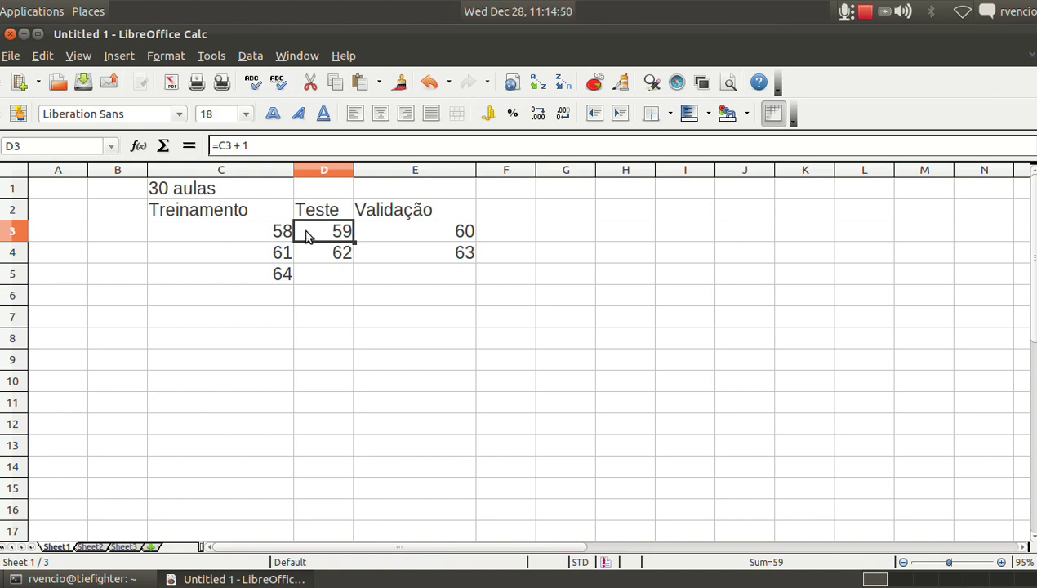
{"action": "left_click", "coordinate": [412, 245]}
{"action": "left_click", "coordinate": [263, 273]}
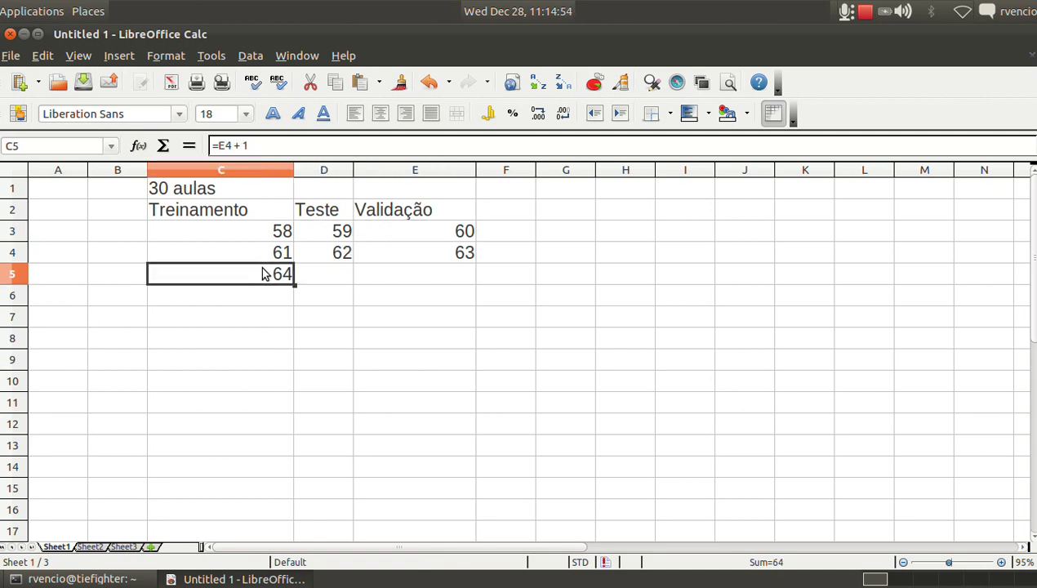
{"action": "key", "text": "Up"}
{"action": "key", "text": "Up"}
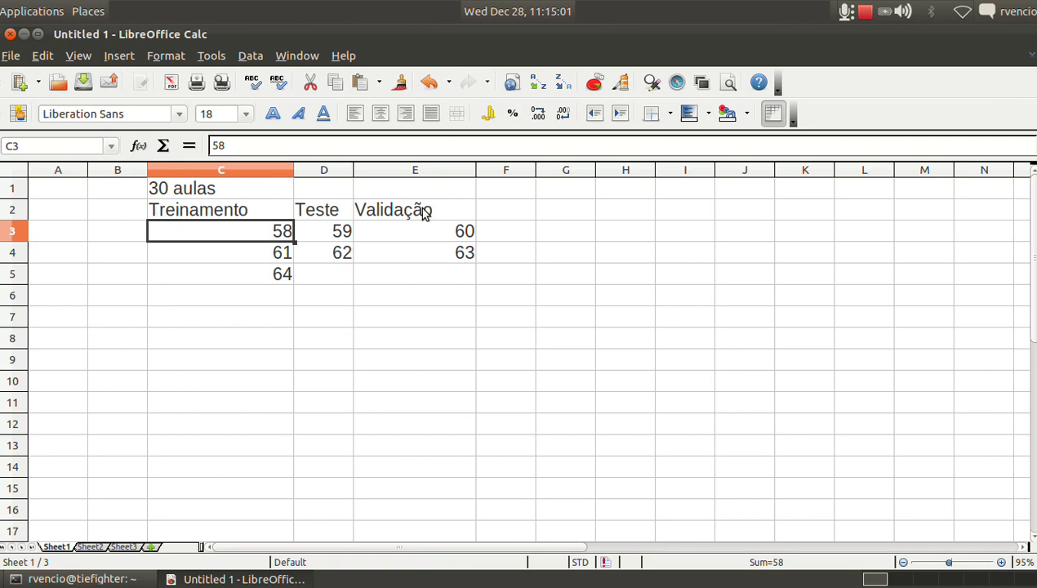
Undo the 58 so C3 is 1 again and the chain reads 1 through 7
{"action": "key", "text": "ctrl+z"}
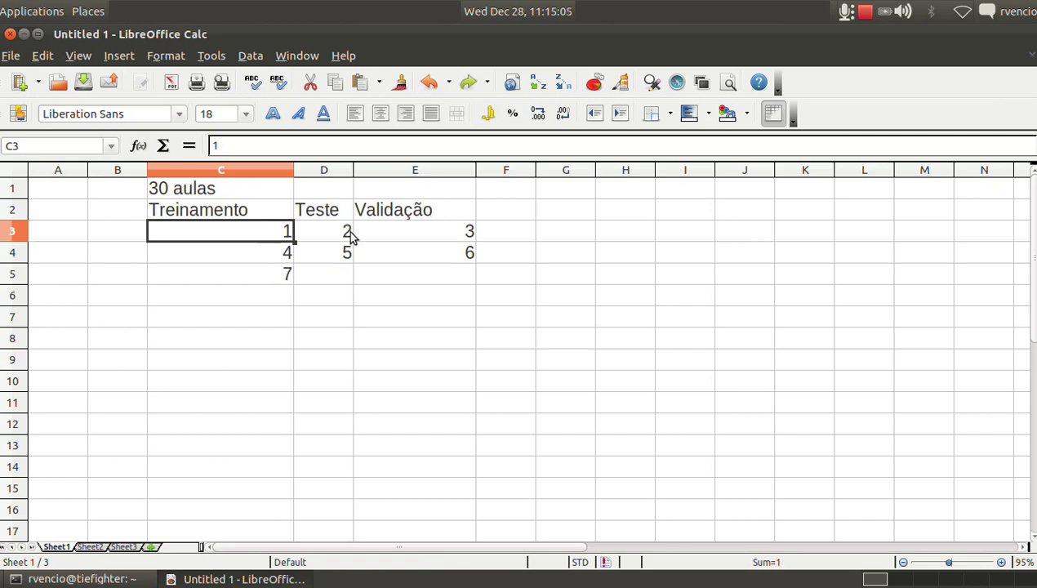
{"action": "left_click", "coordinate": [349, 233]}
{"action": "left_click", "coordinate": [408, 236]}
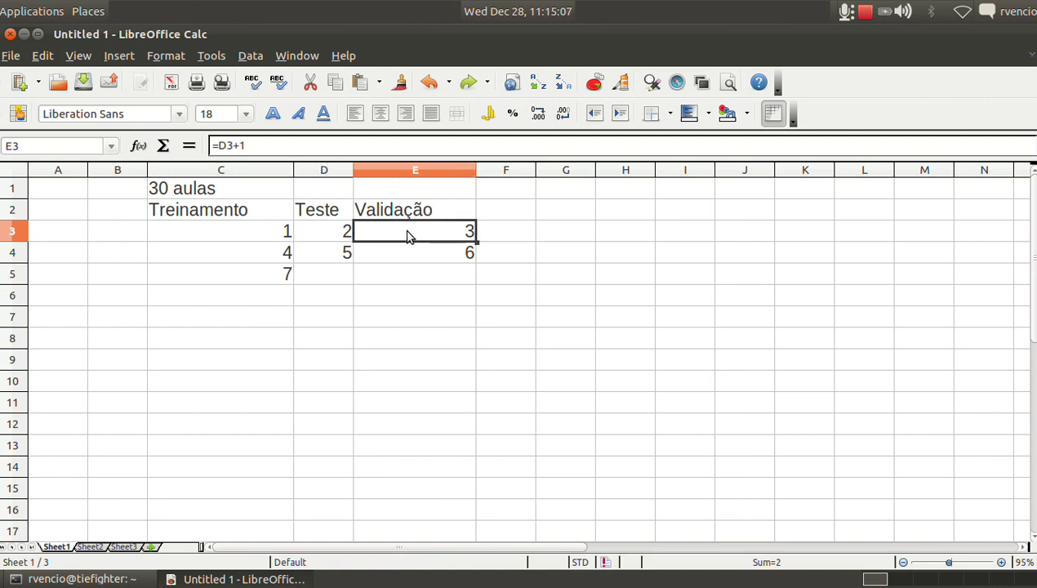
{"action": "left_click", "coordinate": [285, 258]}
Review the +1 formulas in C4, D3, E3 and C5
{"action": "key", "text": "Up"}
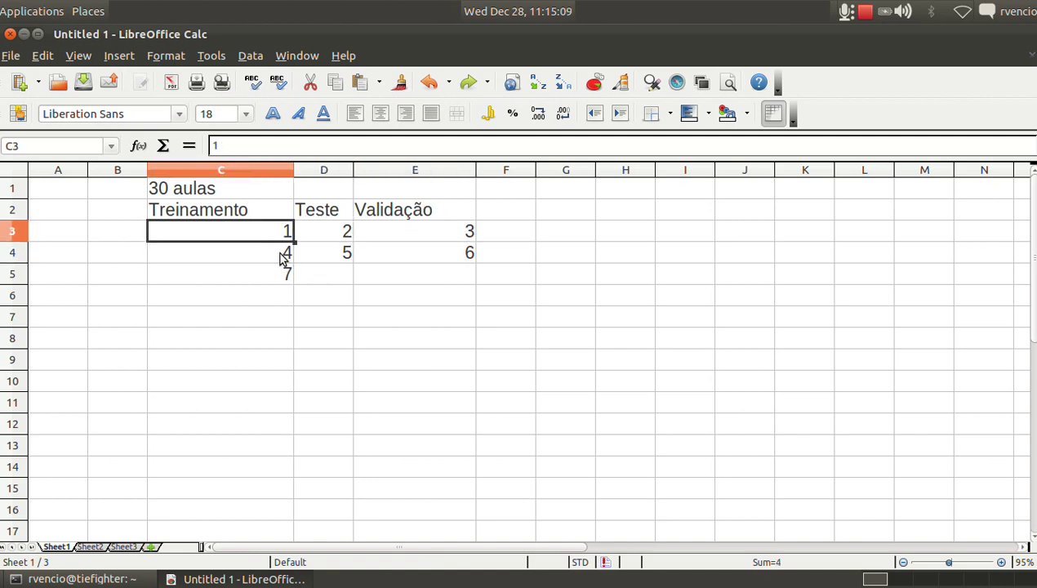
{"action": "key", "text": "Right"}
{"action": "key", "text": "Right"}
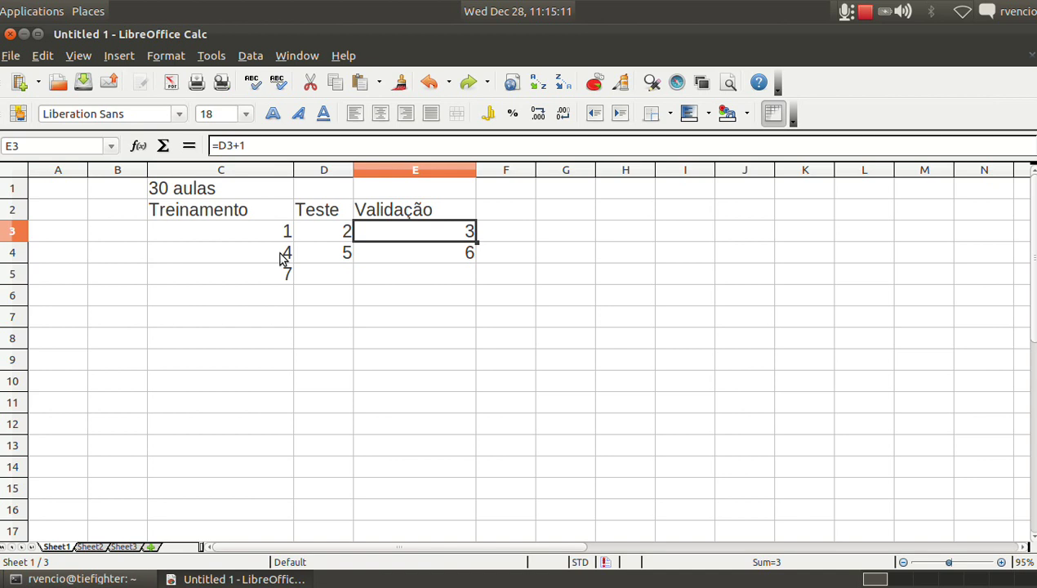
{"action": "key", "text": "Down"}
{"action": "left_click", "coordinate": [282, 258]}
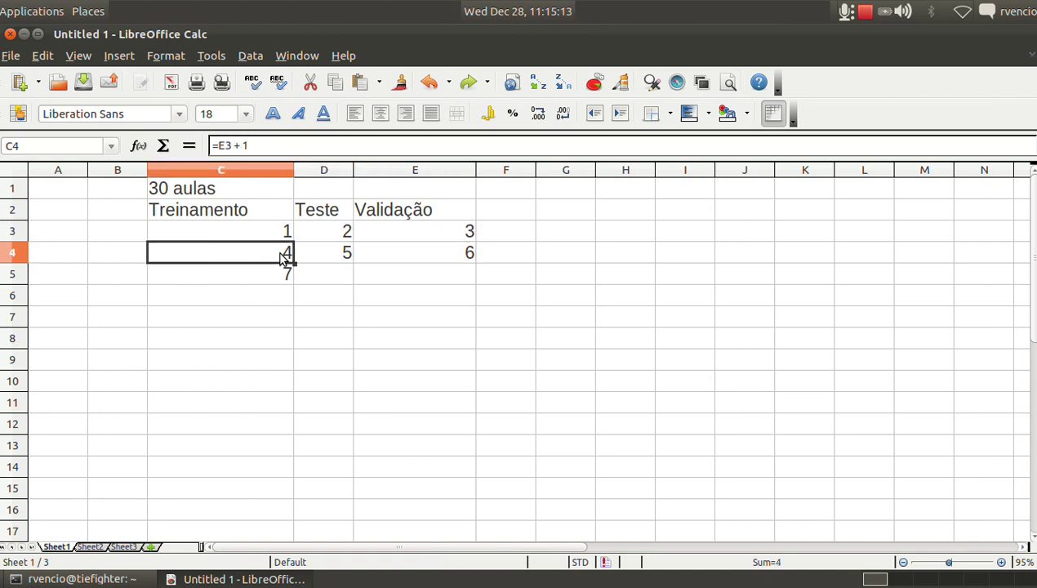
{"action": "left_click", "coordinate": [325, 236]}
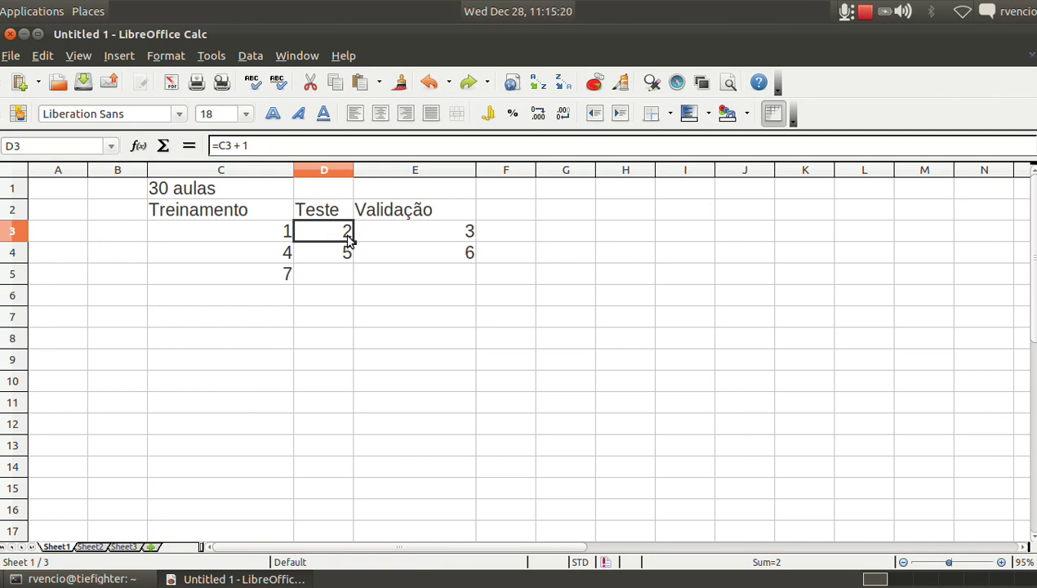
{"action": "left_click", "coordinate": [438, 233]}
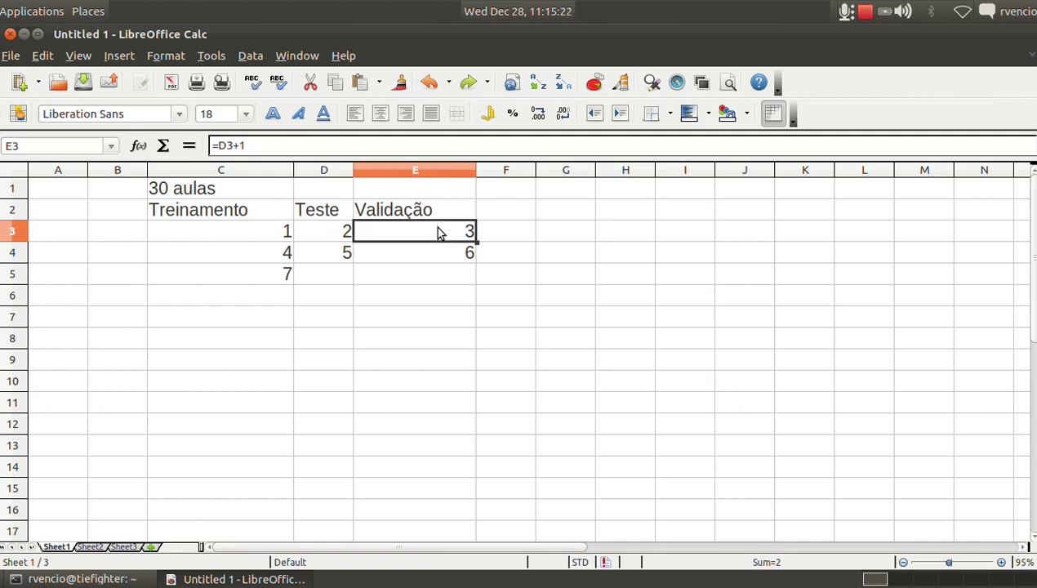
{"action": "left_click", "coordinate": [261, 283]}
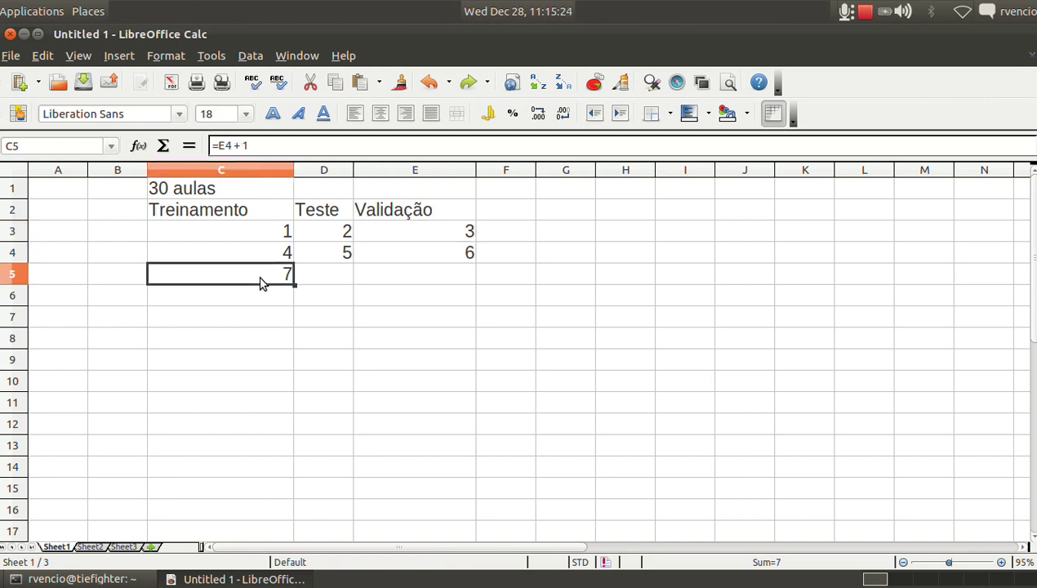
Copy the D4 and E4 formulas into D5 and E5, showing 8 and 9
{"action": "key", "text": "Up"}
{"action": "key", "text": "Right"}
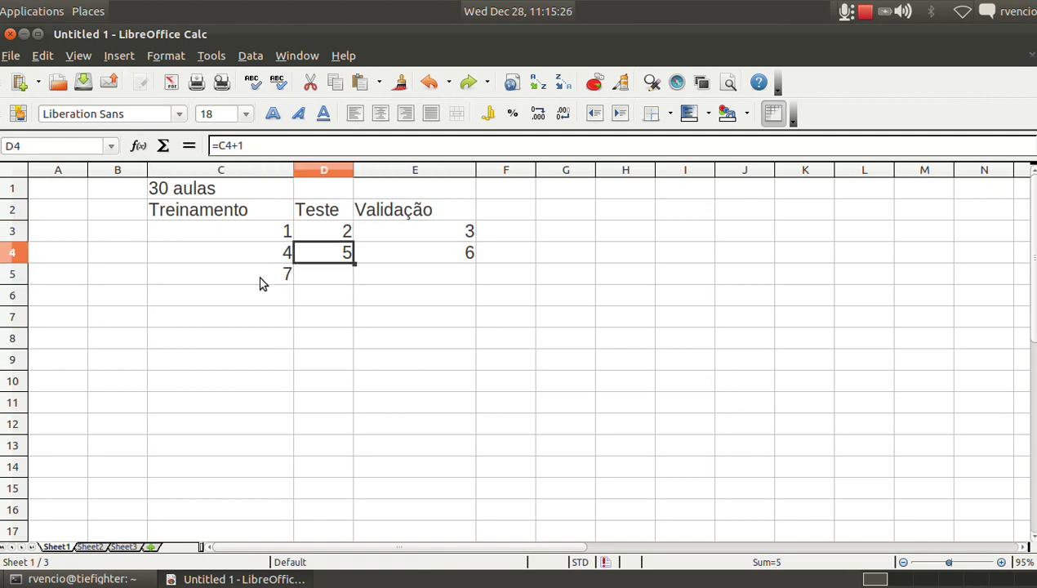
{"action": "key", "text": "ctrl+c"}
{"action": "key", "text": "Down"}
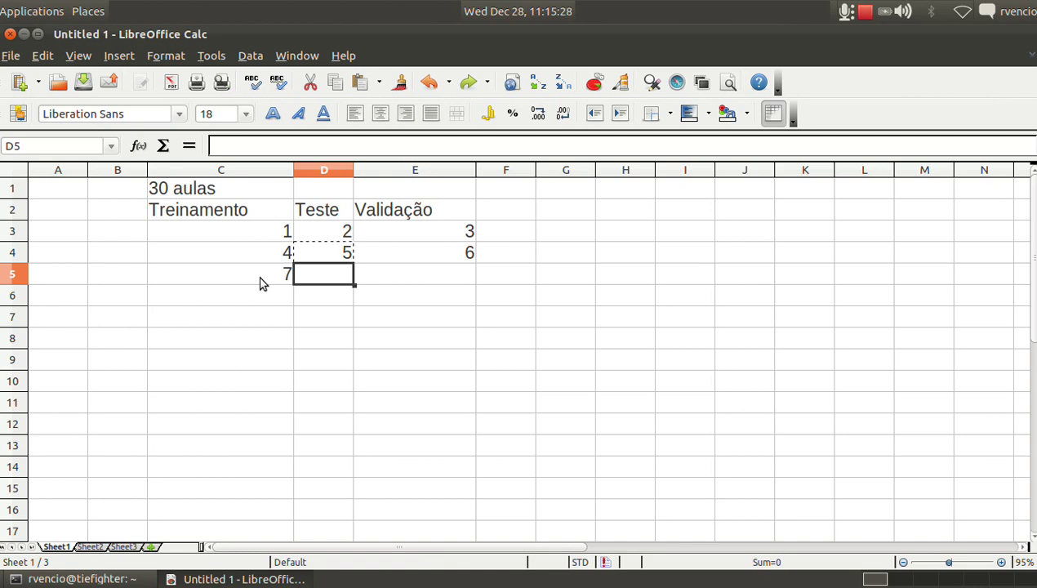
{"action": "key", "text": "ctrl+v"}
{"action": "key", "text": "Up"}
{"action": "key", "text": "Right"}
{"action": "key", "text": "ctrl+c"}
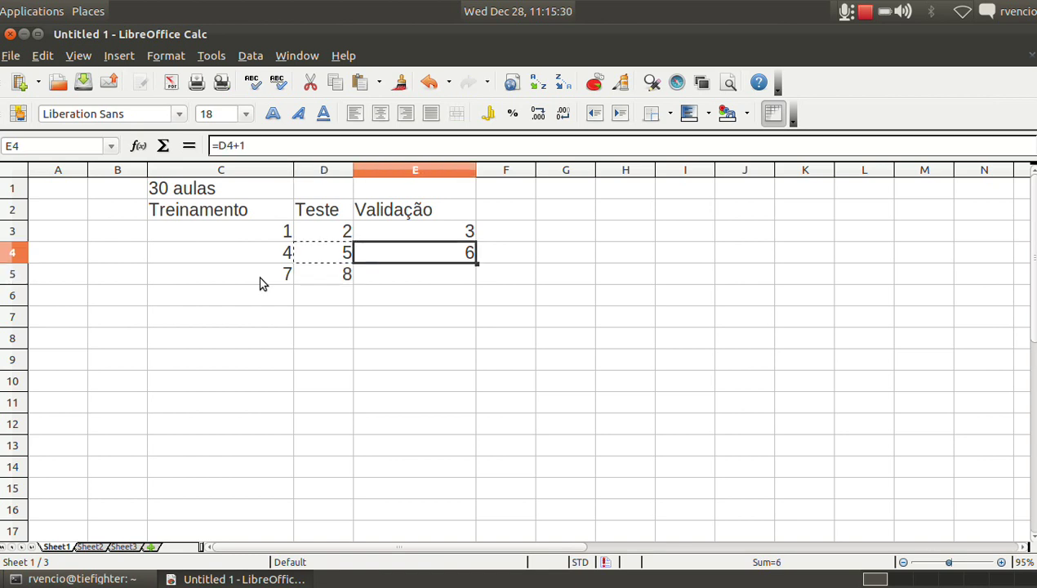
{"action": "key", "text": "Down"}
{"action": "key", "text": "ctrl+v"}
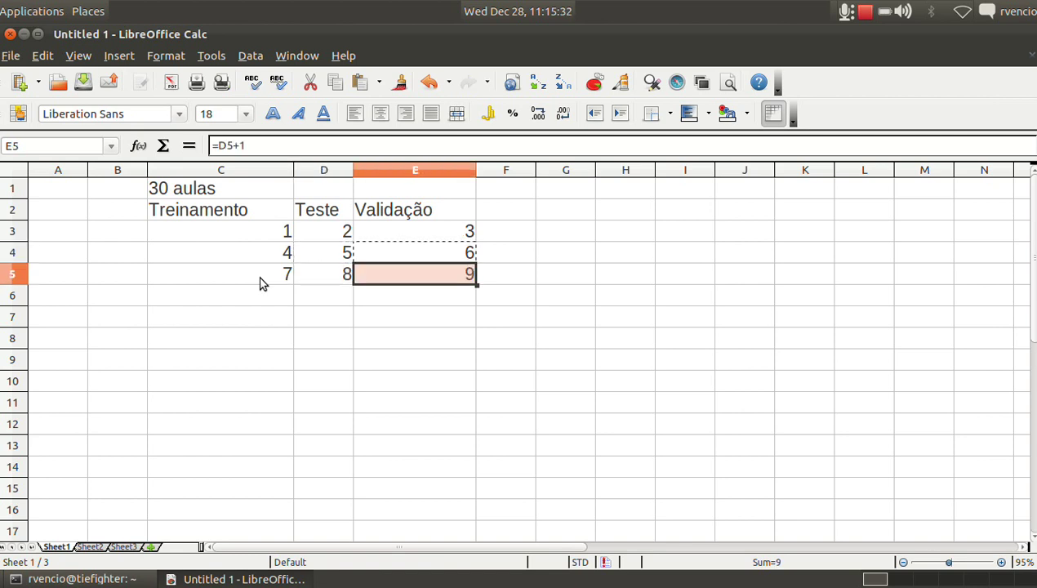
{"action": "key", "text": "Down"}
{"action": "key", "text": "Escape"}
{"action": "key", "text": "Up"}
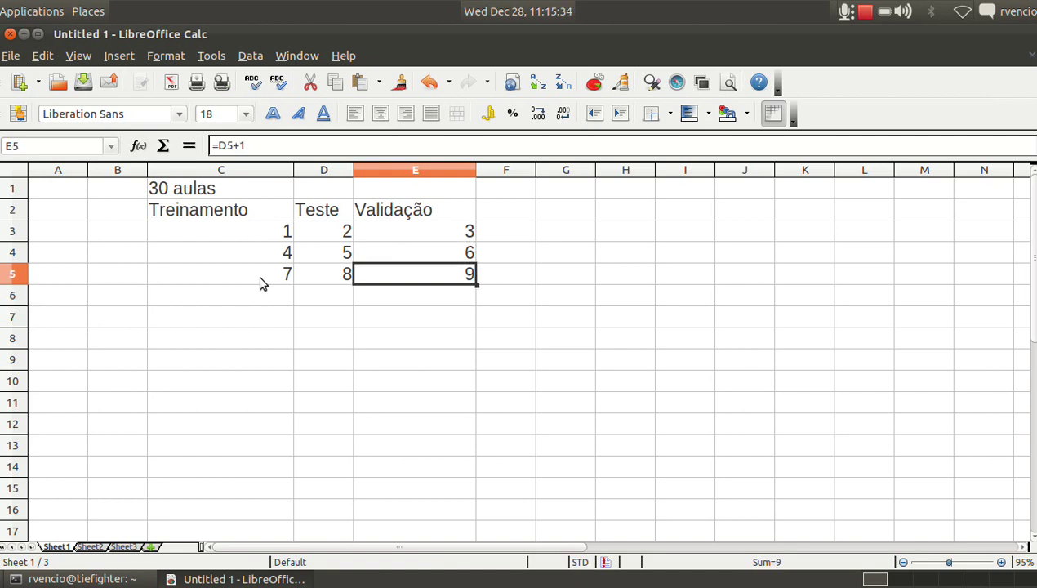
Select row 5 from C5 through E5
{"action": "left_click", "coordinate": [137, 327]}
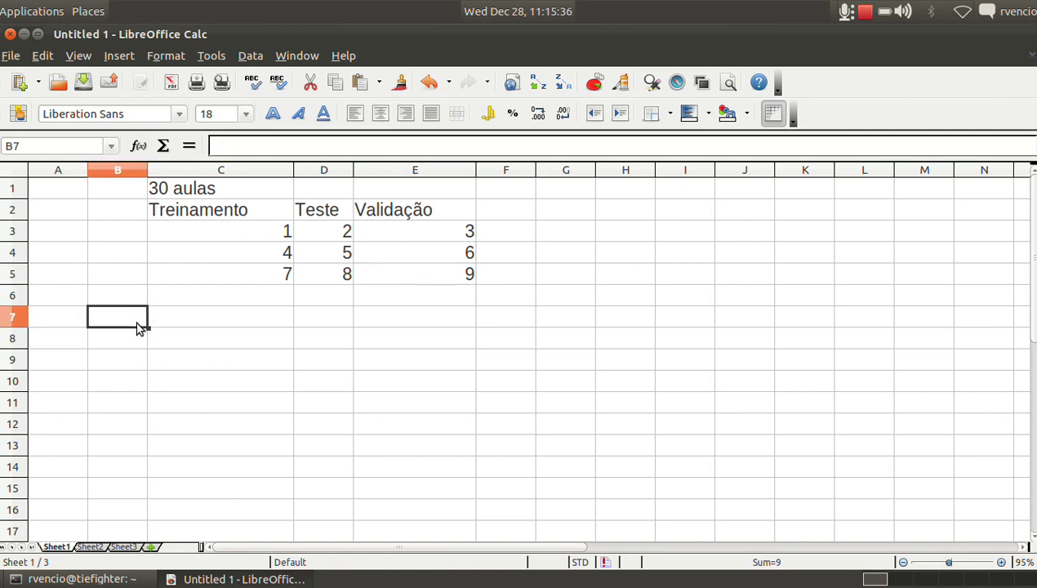
{"action": "key", "text": "Up"}
{"action": "key", "text": "Up"}
{"action": "key", "text": "Right"}
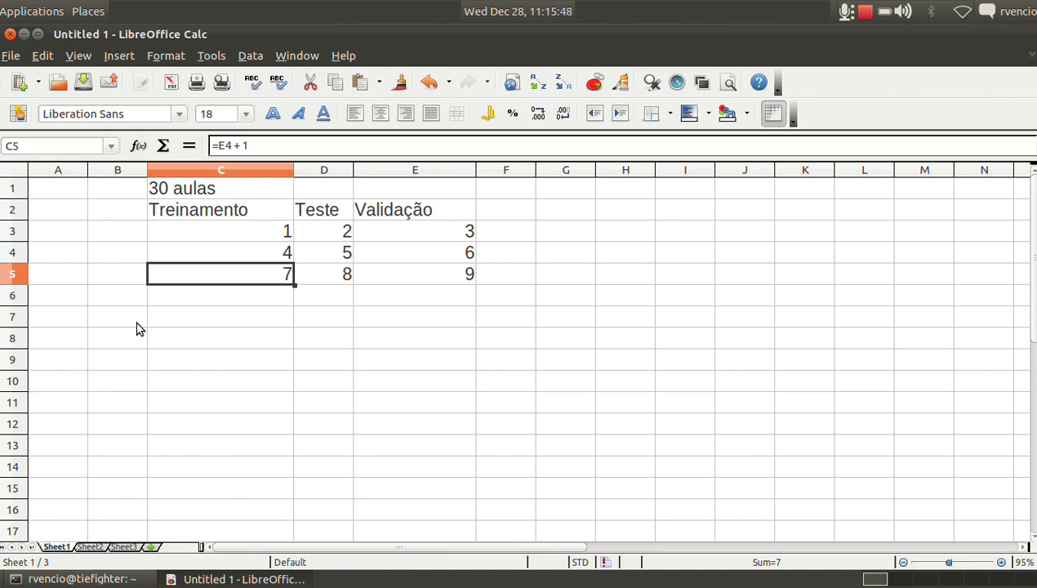
{"action": "key", "text": "Right"}
{"action": "key", "text": "Left"}
{"action": "key", "text": "shift+Right"}
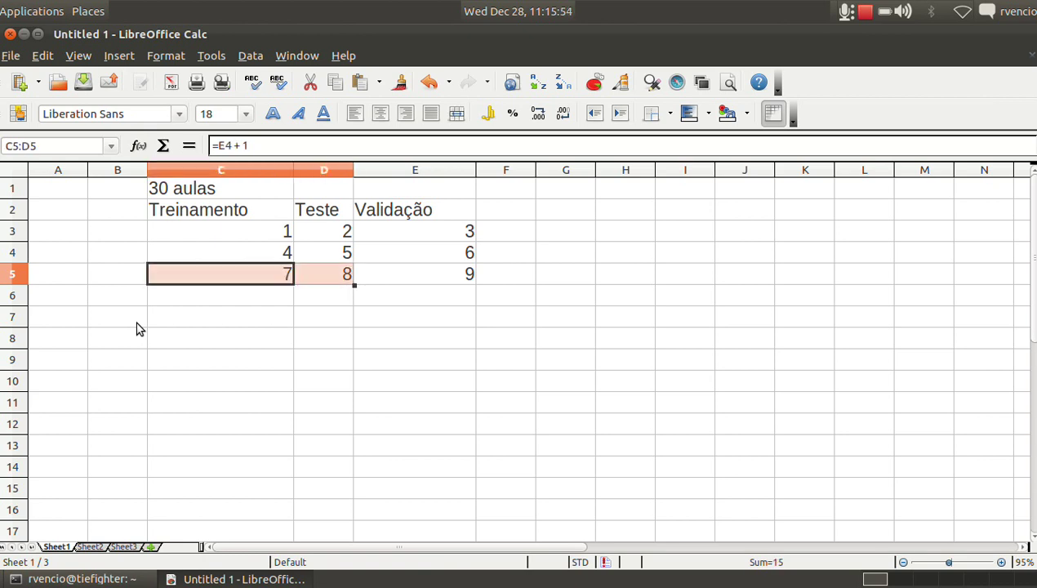
{"action": "key", "text": "shift+Right"}
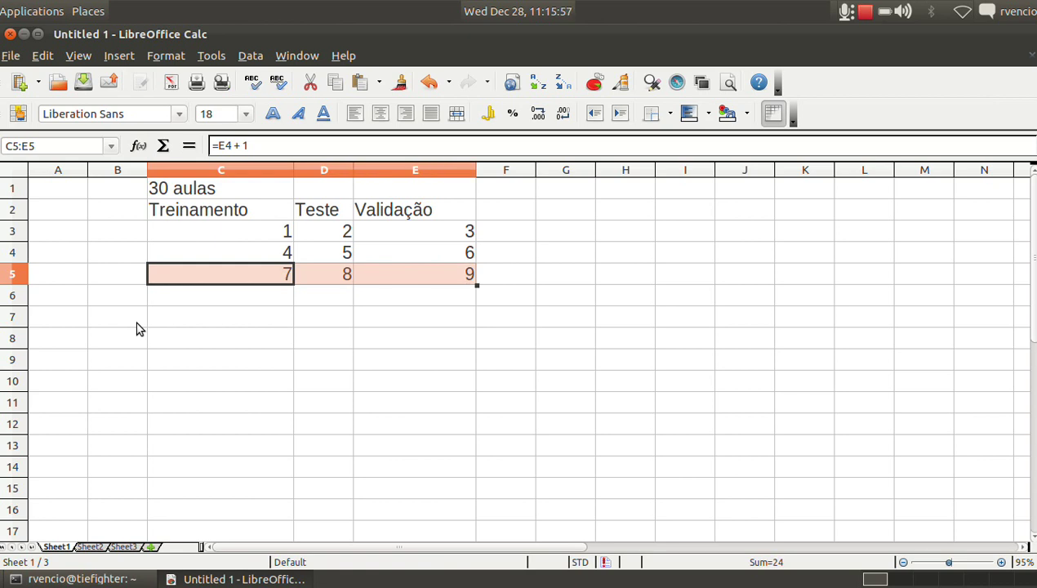
Paste the row 5 formulas into row 6, giving 10, 11 and 12 with C6 =E5 + 1
{"action": "key", "text": "ctrl+c"}
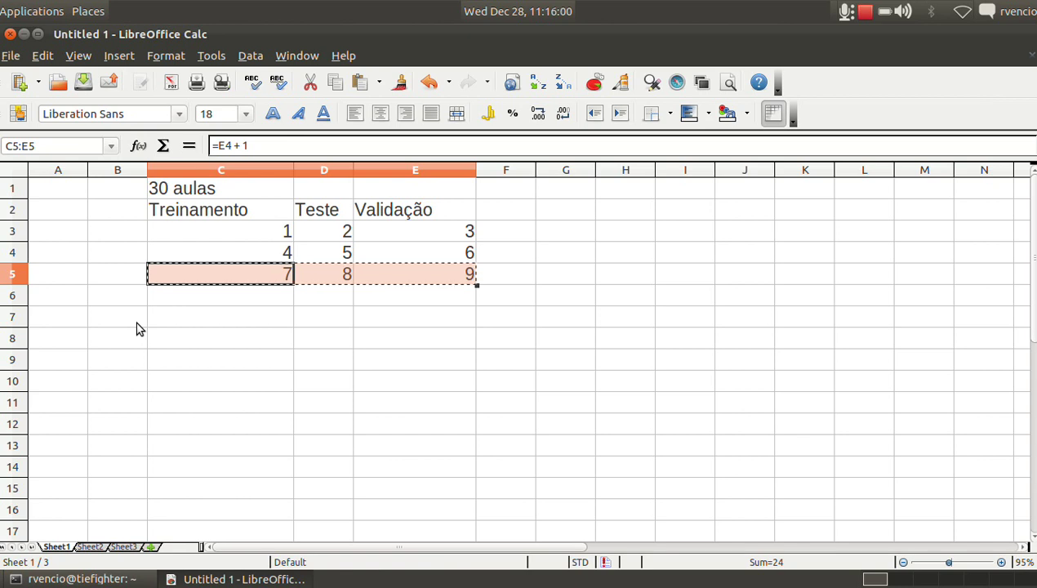
{"action": "key", "text": "Down"}
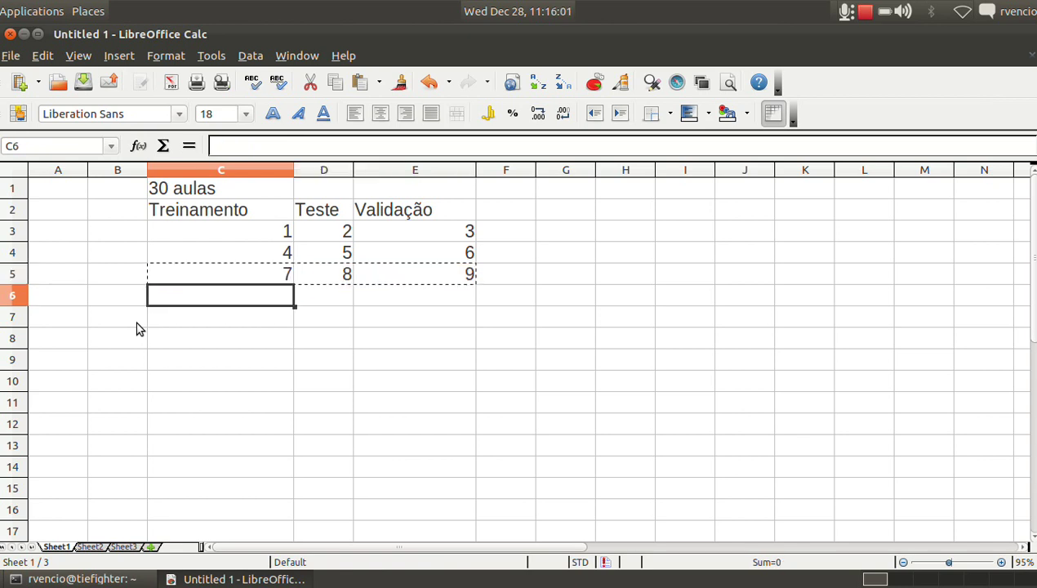
{"action": "key", "text": "Down"}
{"action": "key", "text": "Up"}
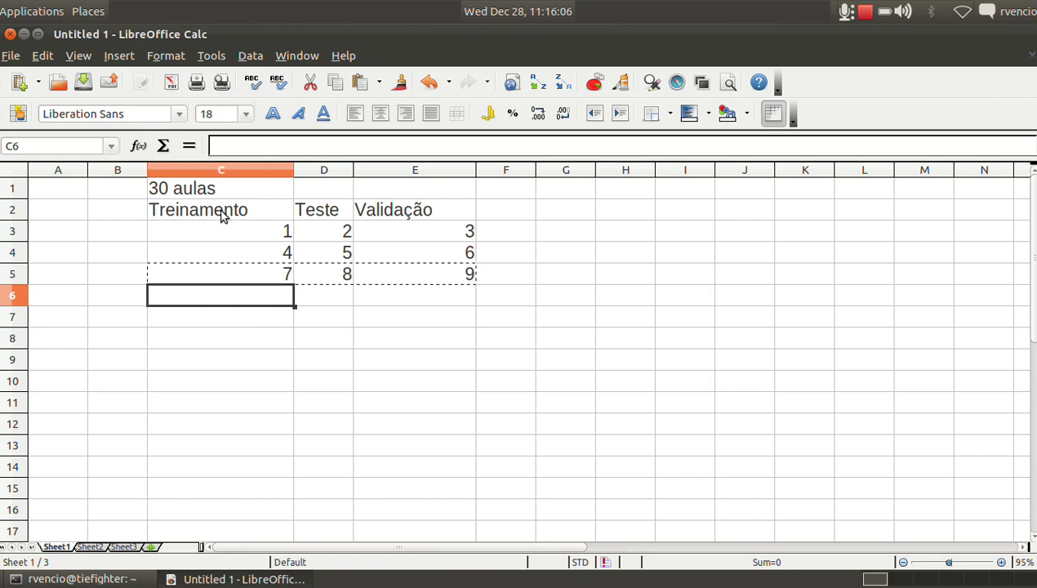
{"action": "key", "text": "ctrl+v"}
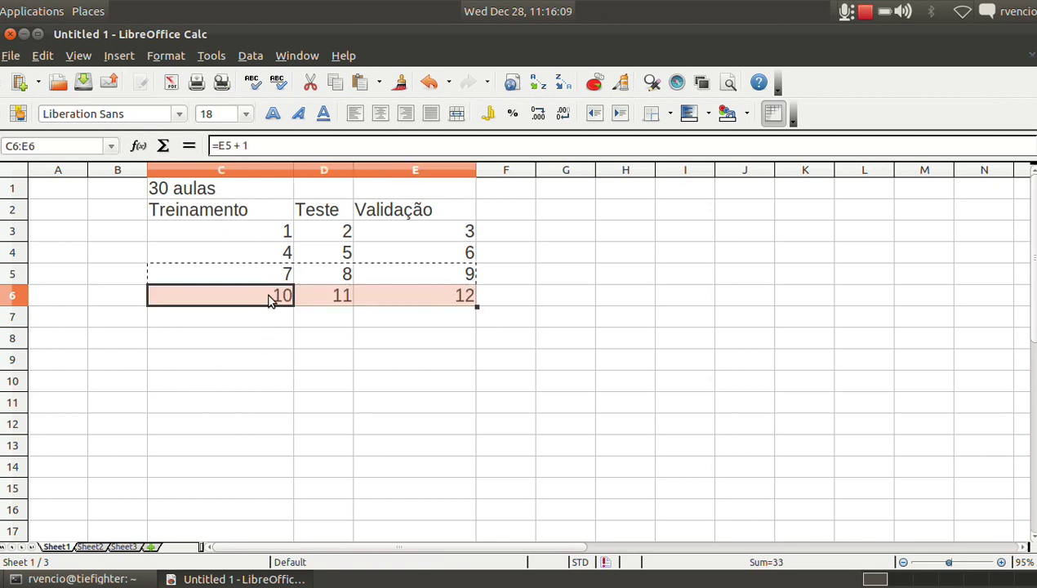
{"action": "left_click", "coordinate": [319, 343]}
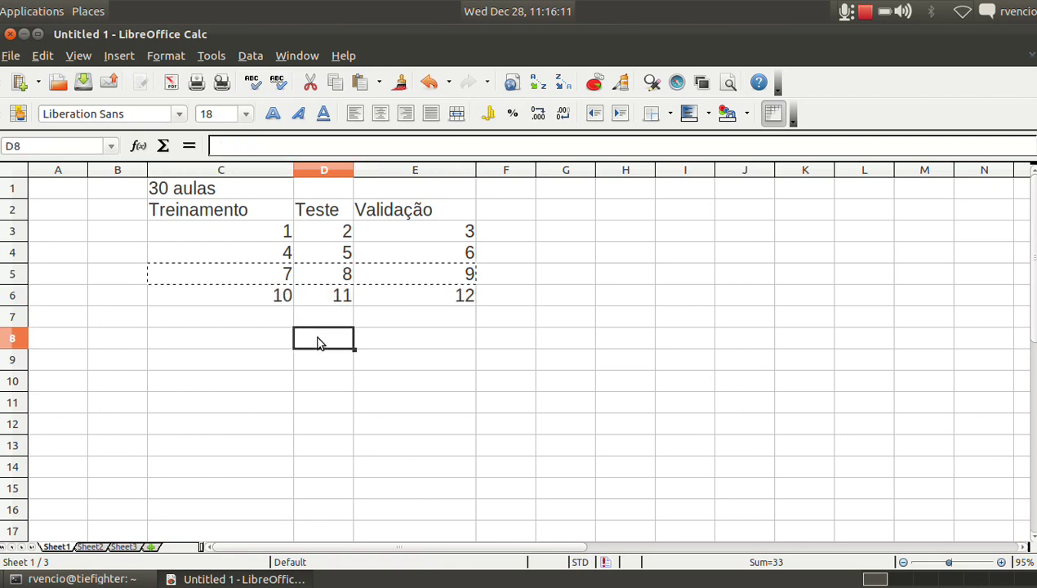
{"action": "left_click", "coordinate": [282, 295]}
{"action": "left_click", "coordinate": [241, 145]}
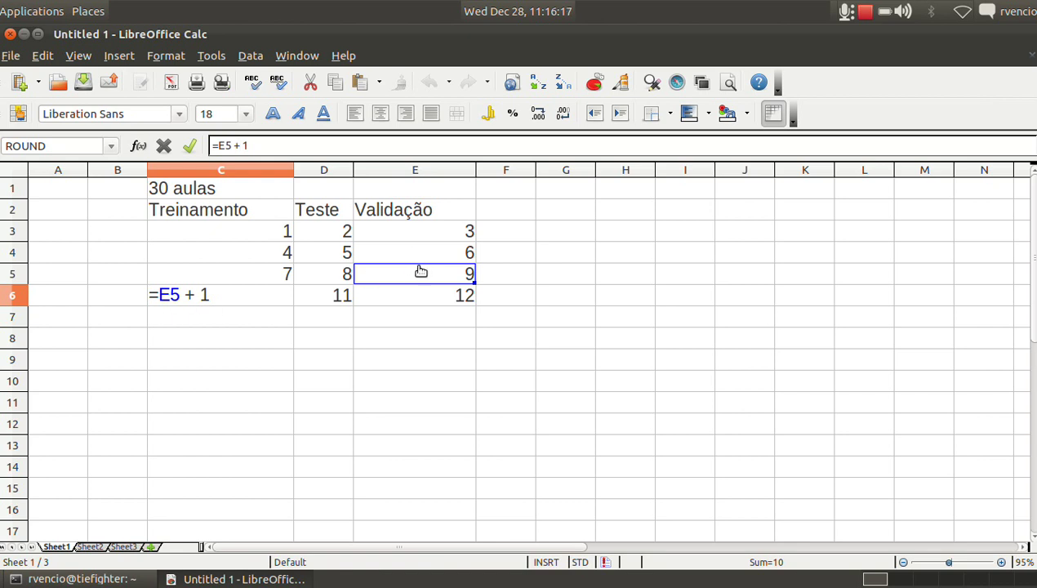
Re-commit the C6, D6 and E6 formulas so row 6 shows 10, 11, 12
{"action": "key", "text": "Return"}
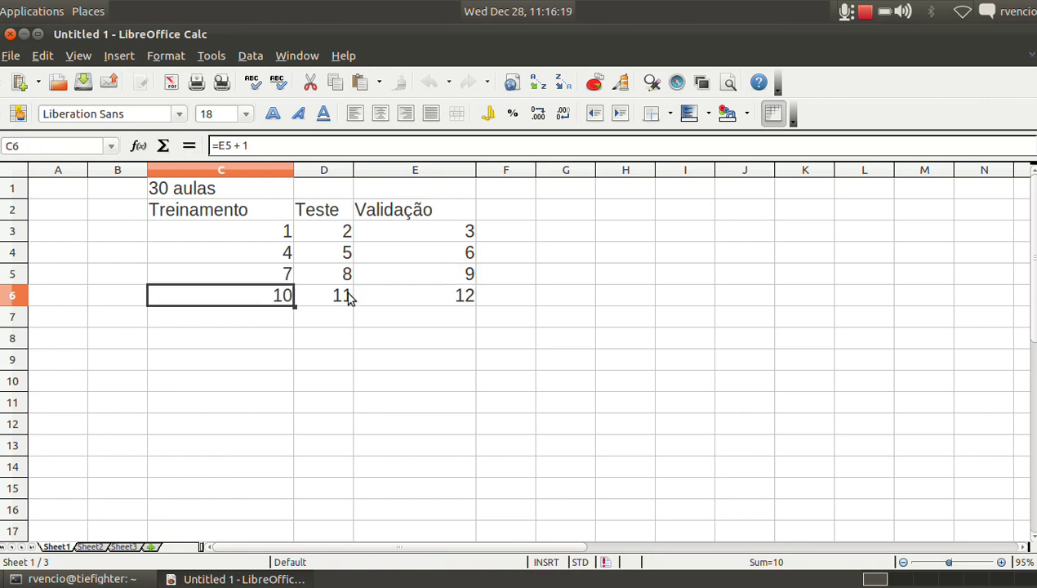
{"action": "left_click", "coordinate": [317, 314]}
{"action": "left_click", "coordinate": [319, 295]}
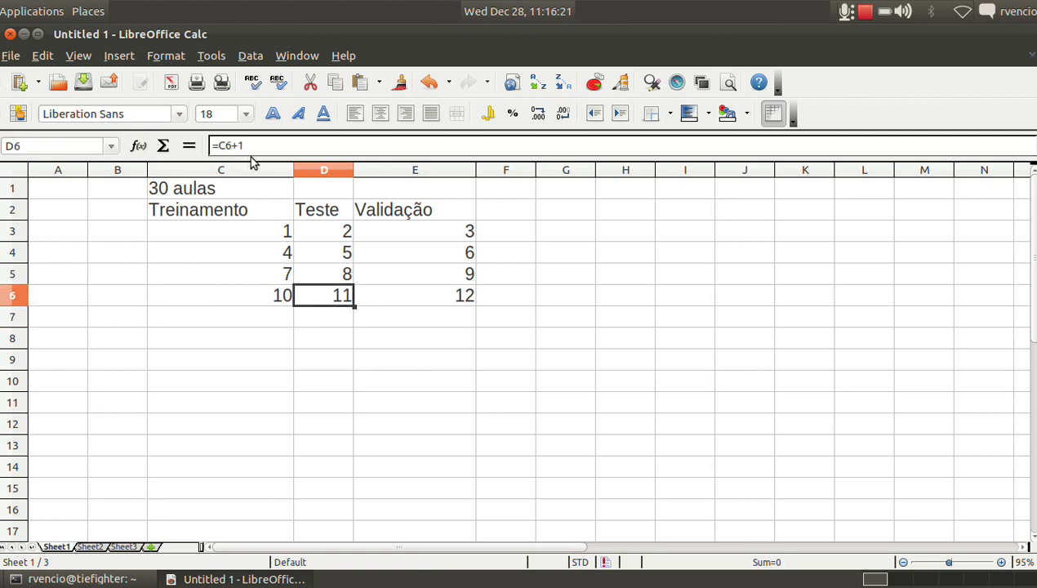
{"action": "left_click", "coordinate": [233, 144]}
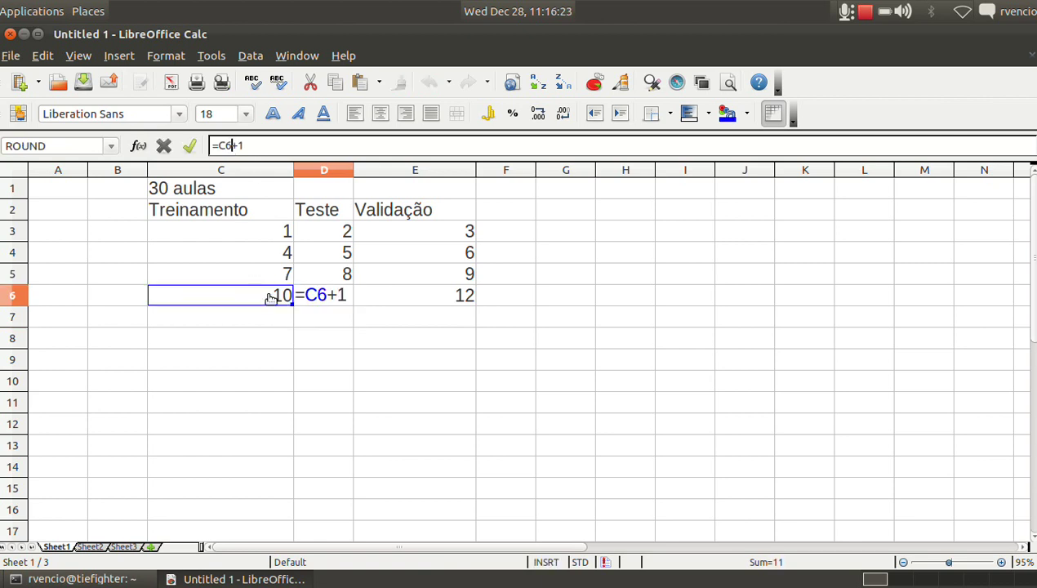
{"action": "key", "text": "Return"}
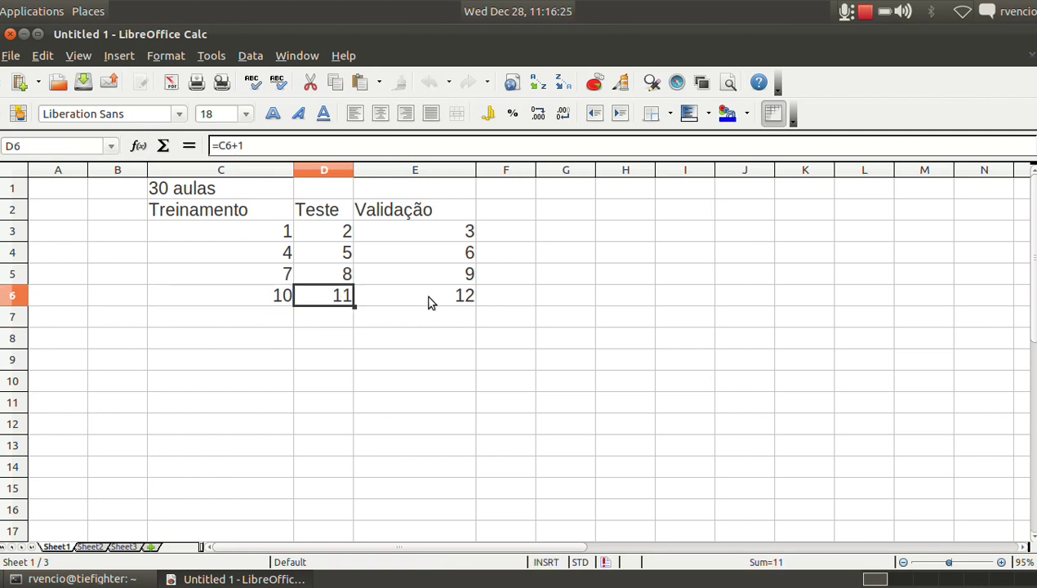
{"action": "left_click", "coordinate": [430, 304]}
{"action": "left_click", "coordinate": [252, 145]}
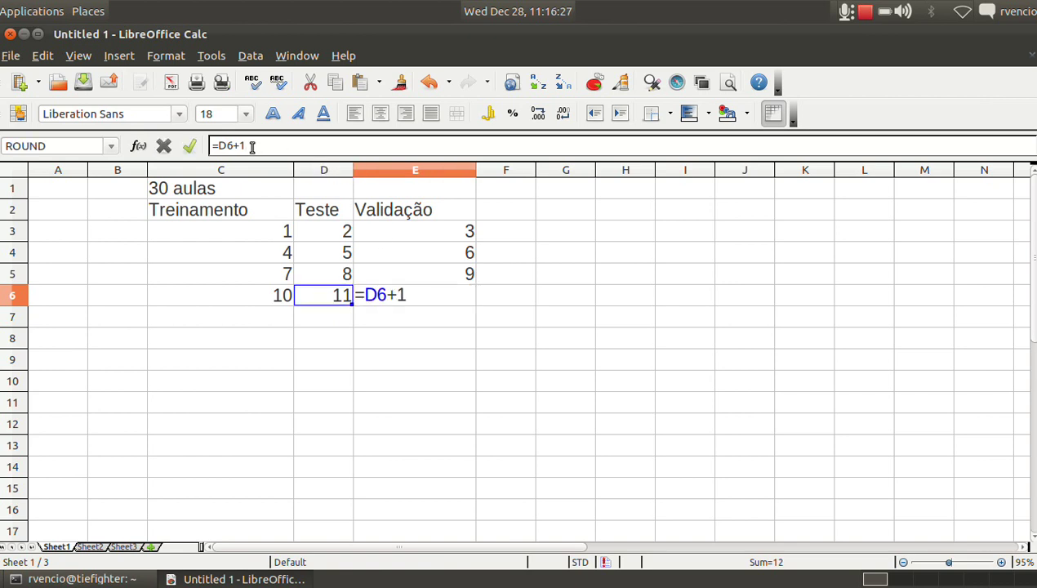
{"action": "key", "text": "Return"}
{"action": "left_click", "coordinate": [292, 390]}
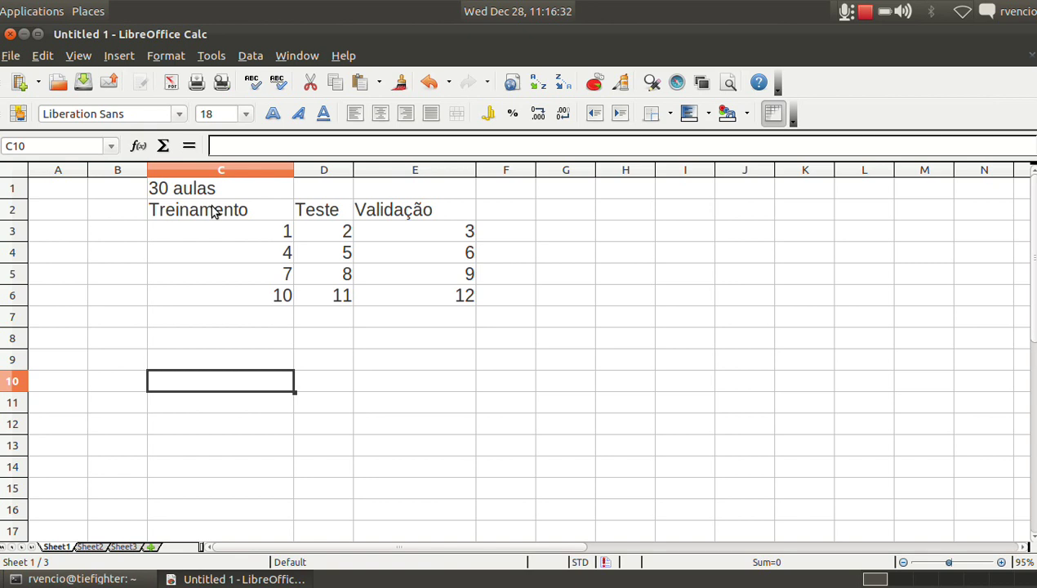
Check the +1 formulas in D3, E3, C4, D4 and E4 under each heading
{"action": "left_click", "coordinate": [335, 239]}
{"action": "left_click", "coordinate": [412, 209]}
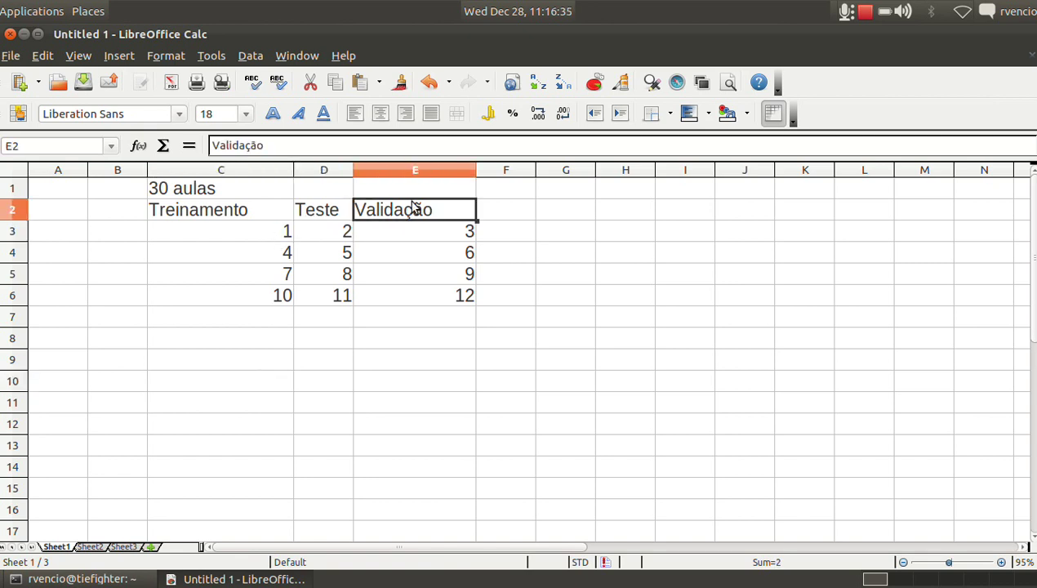
{"action": "left_click", "coordinate": [423, 234]}
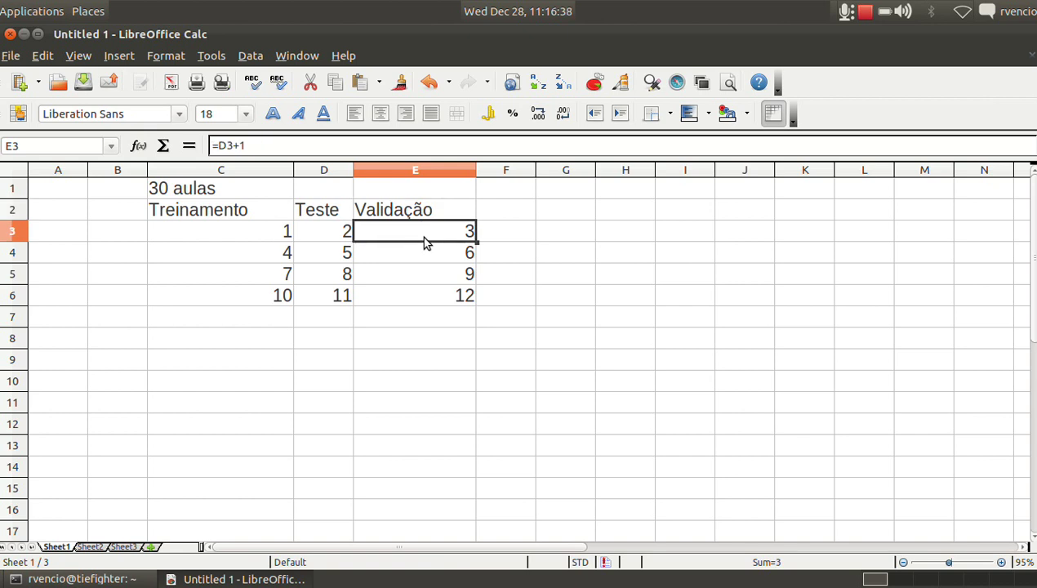
{"action": "left_click", "coordinate": [241, 216]}
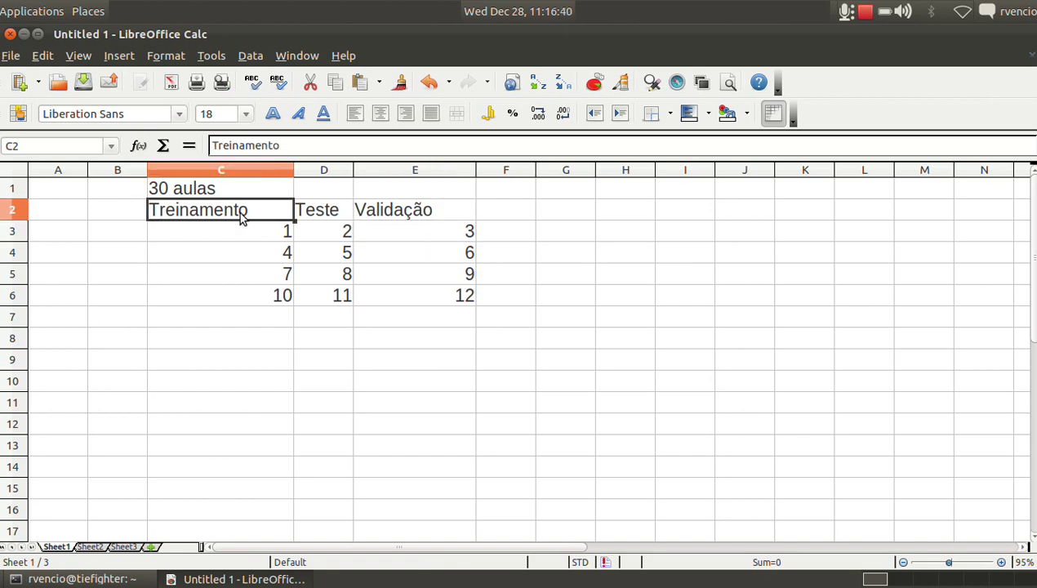
{"action": "left_click", "coordinate": [262, 261]}
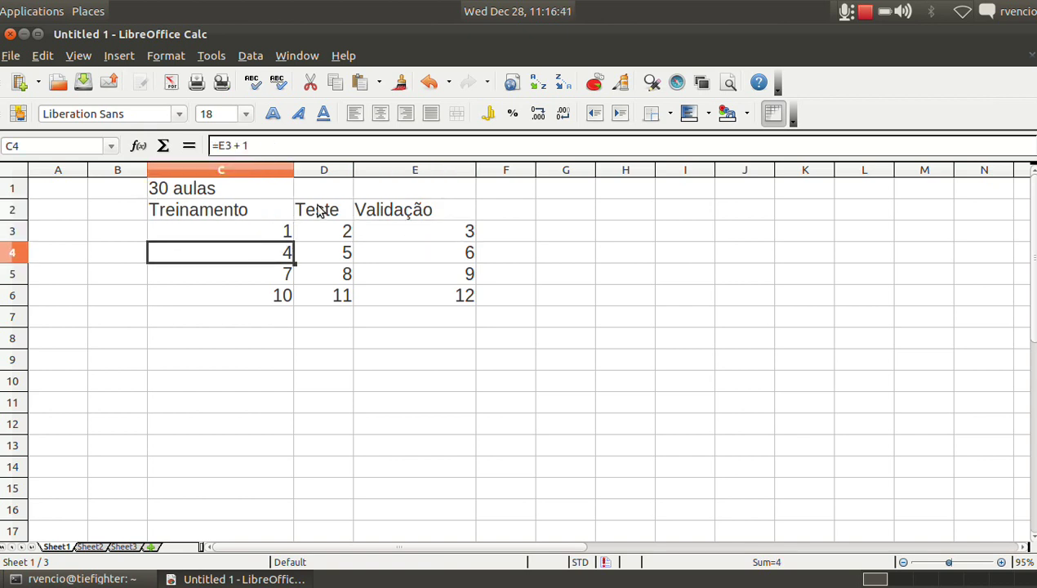
{"action": "left_click", "coordinate": [318, 211]}
{"action": "left_click", "coordinate": [339, 258]}
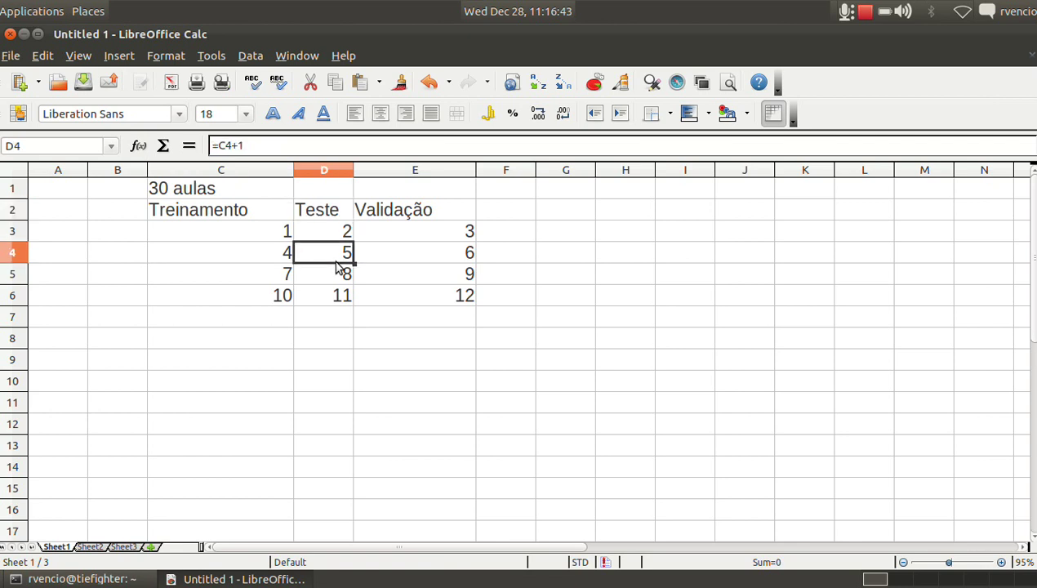
{"action": "left_click", "coordinate": [415, 216]}
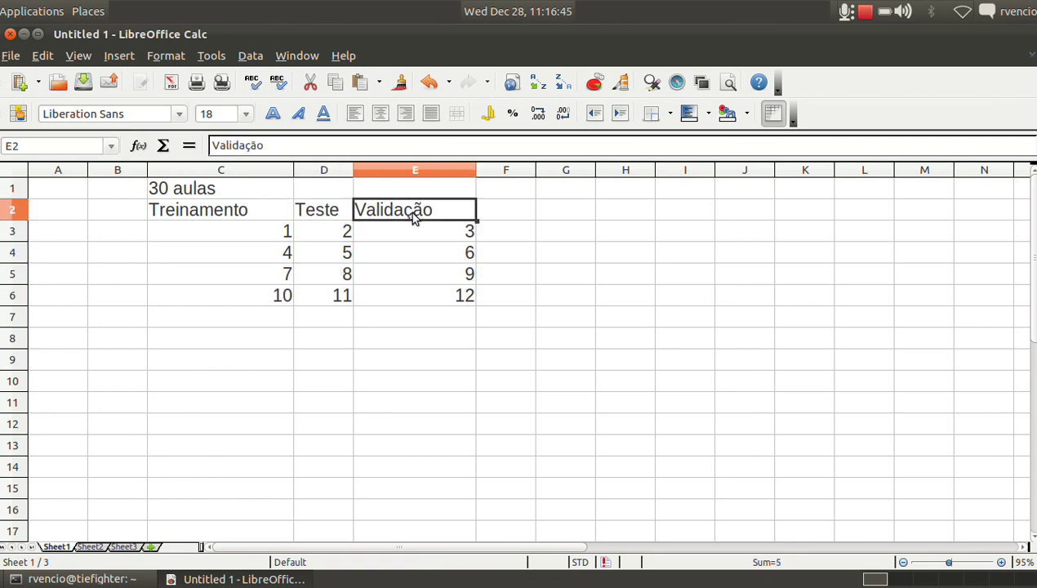
{"action": "left_click", "coordinate": [421, 258]}
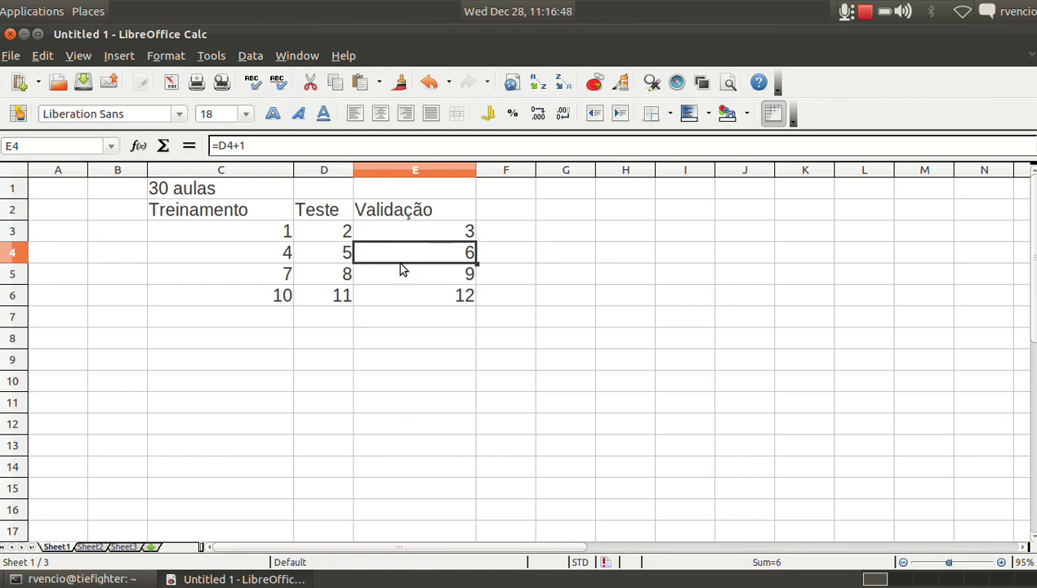
{"action": "left_click", "coordinate": [268, 317]}
Copy the row 6 formulas (C6:E6) into C7:E11
{"action": "key", "text": "Up"}
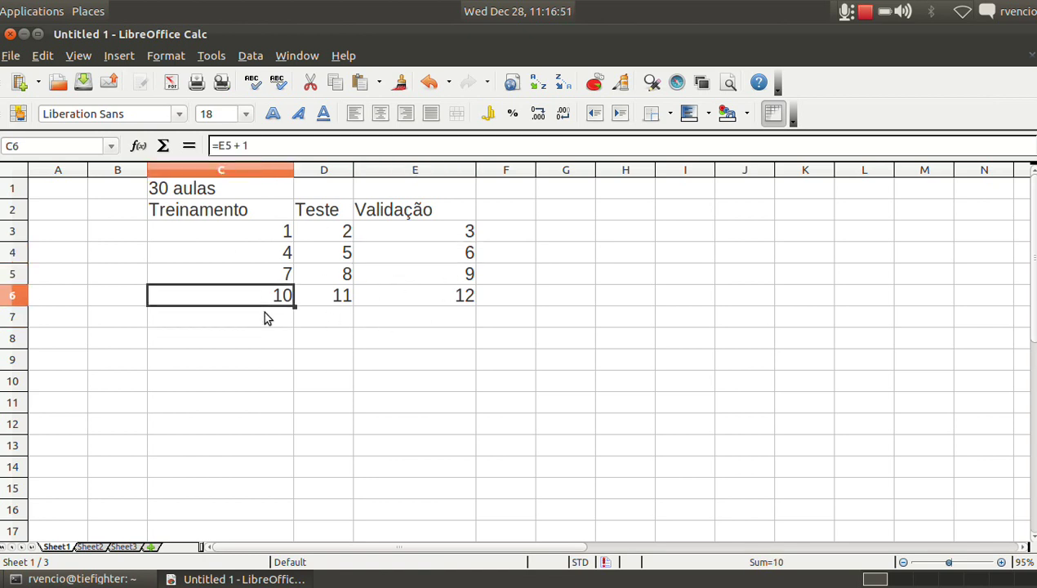
{"action": "key", "text": "shift+Right"}
{"action": "key", "text": "shift+Right"}
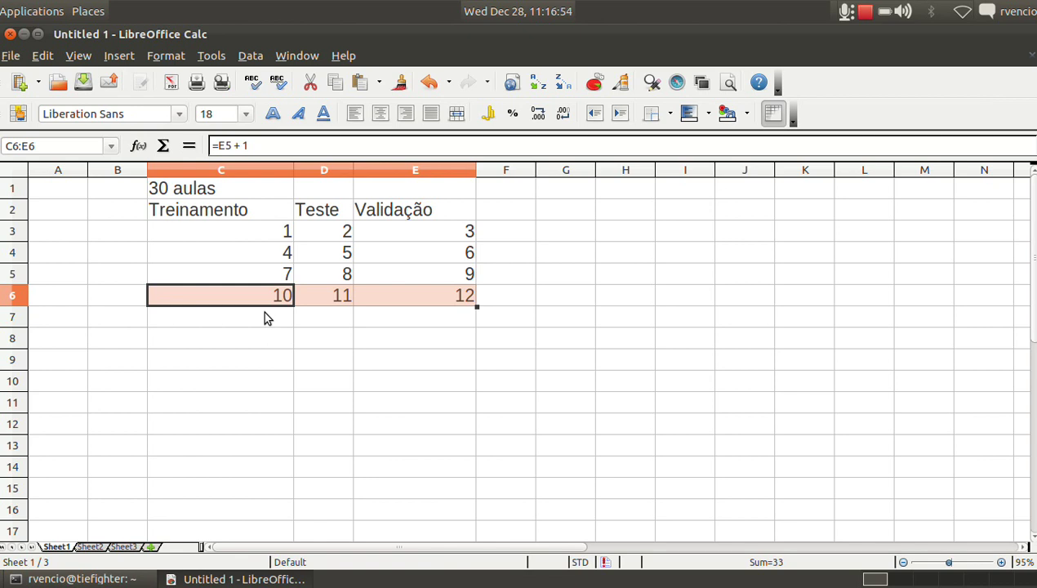
{"action": "key", "text": "ctrl+c"}
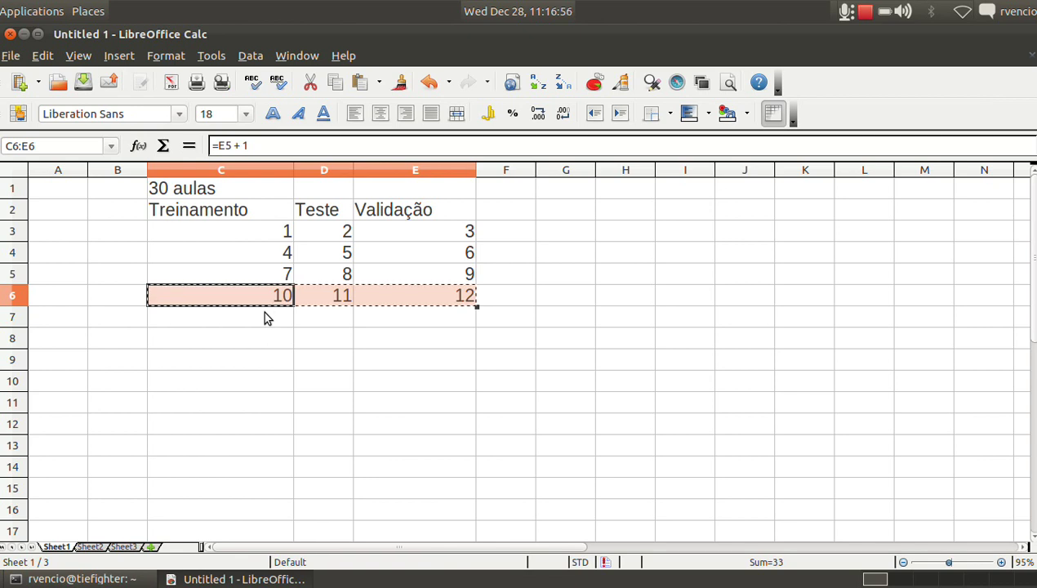
{"action": "left_click", "coordinate": [265, 318]}
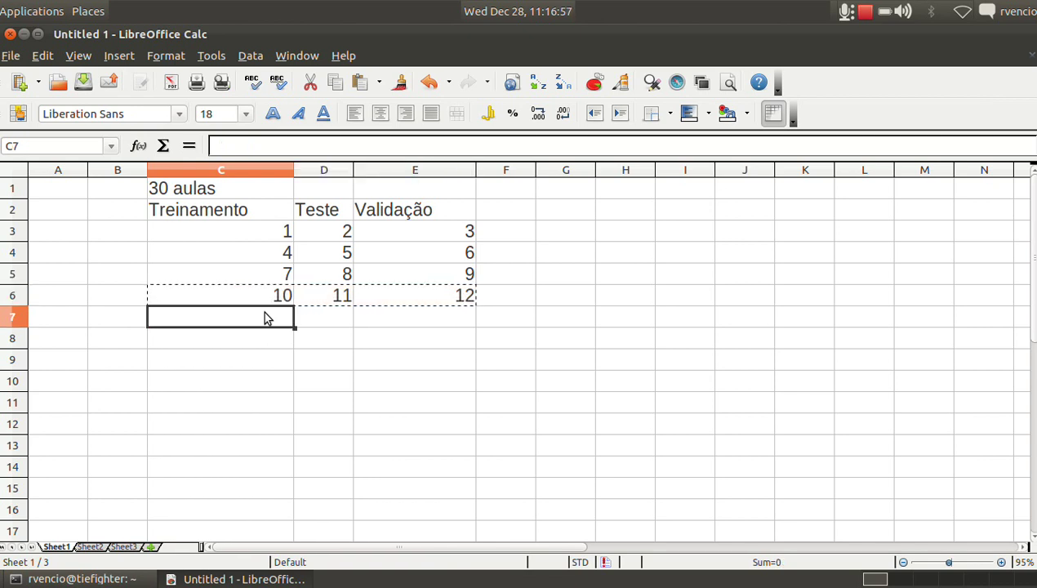
{"action": "key", "text": "shift+Down"}
{"action": "key", "text": "shift+Down"}
{"action": "key", "text": "shift+Down"}
{"action": "key", "text": "shift+Down"}
{"action": "key", "text": "shift+Right"}
{"action": "key", "text": "shift+Right"}
{"action": "key", "text": "shift+Right"}
{"action": "key", "text": "shift+Left"}
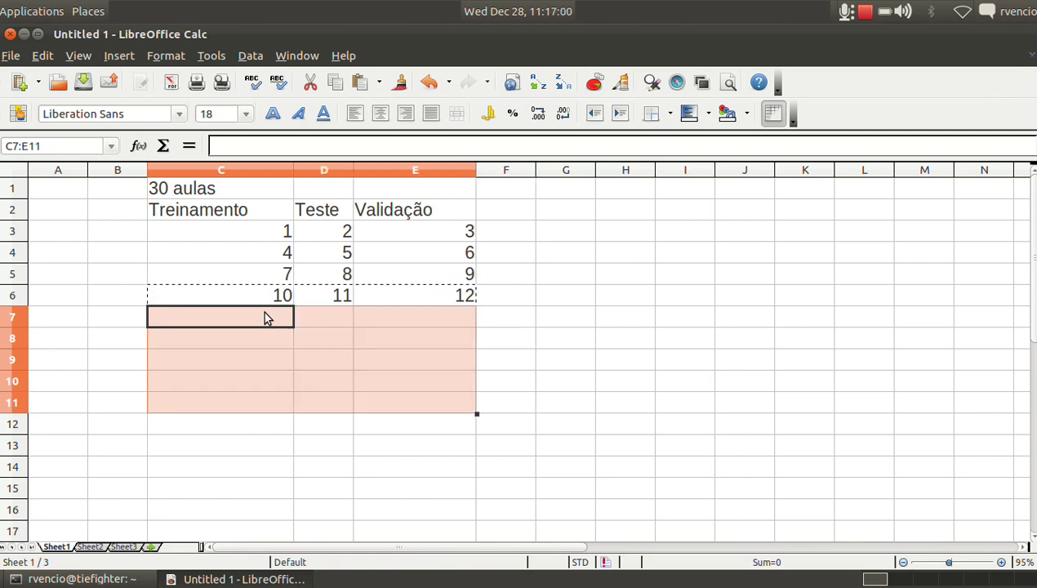
{"action": "key", "text": "ctrl+v"}
Paste the formulas into C12:E12 so the count ends at 28, 29, 30
{"action": "key", "text": "Down"}
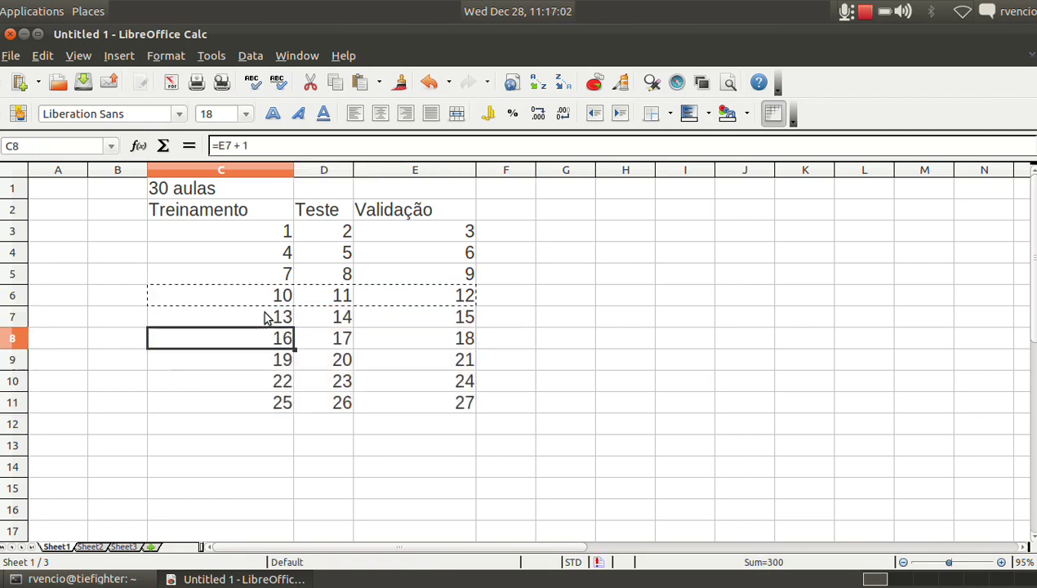
{"action": "key", "text": "Down"}
{"action": "key", "text": "Down"}
{"action": "key", "text": "Down"}
{"action": "key", "text": "Down"}
{"action": "key", "text": "shift+Right"}
{"action": "key", "text": "shift+Right"}
{"action": "key", "text": "ctrl+v"}
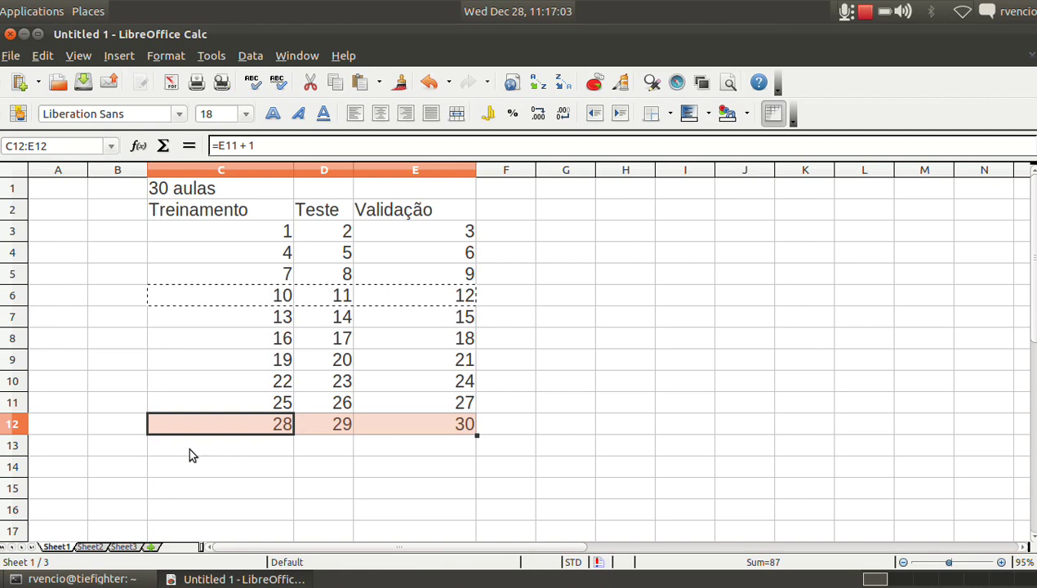
{"action": "key", "text": "Escape"}
{"action": "left_click", "coordinate": [258, 472]}
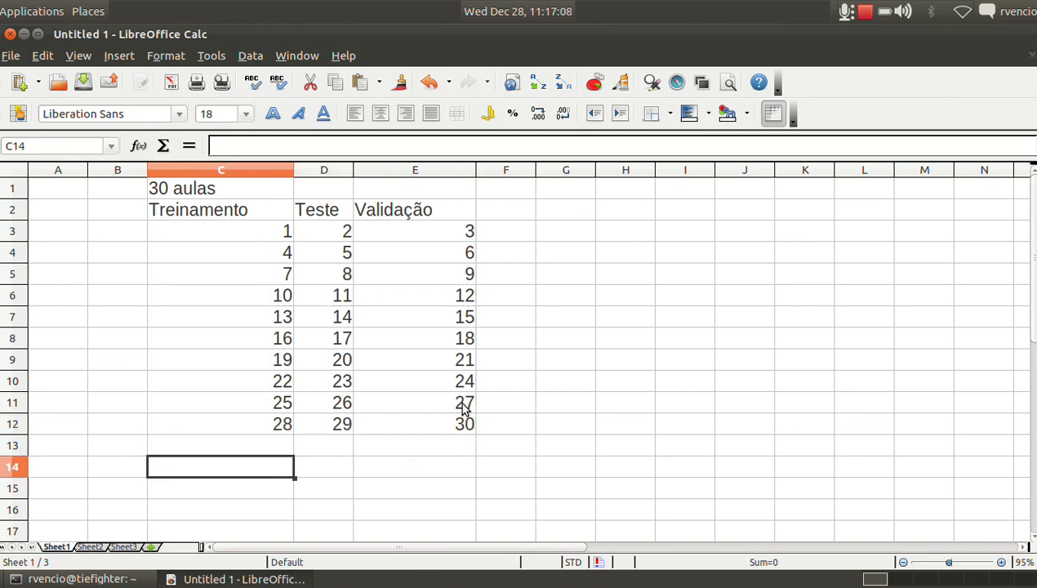
{"action": "left_click", "coordinate": [374, 464]}
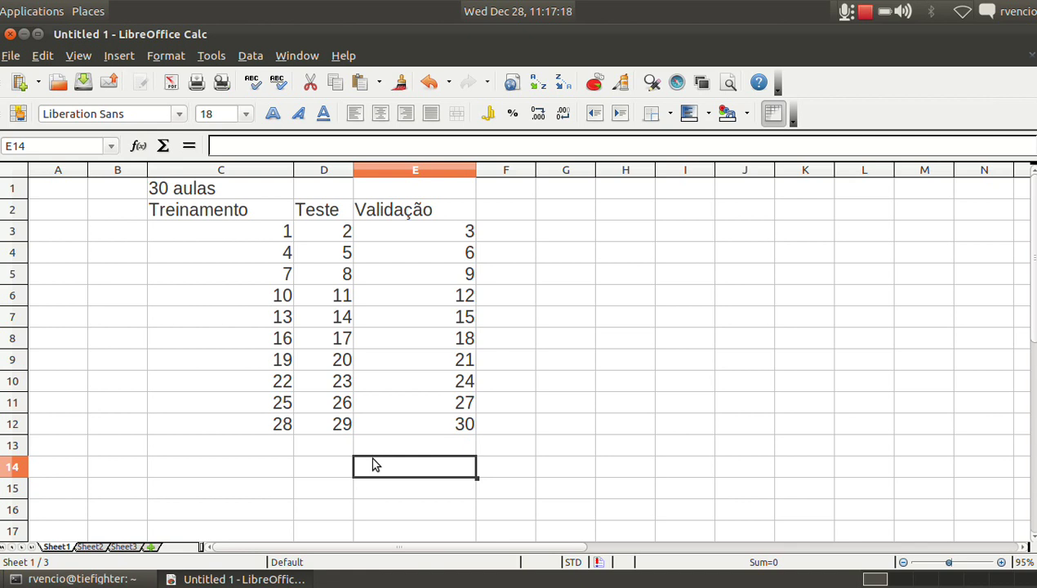
{"action": "left_click", "coordinate": [333, 232]}
{"action": "left_click", "coordinate": [331, 259]}
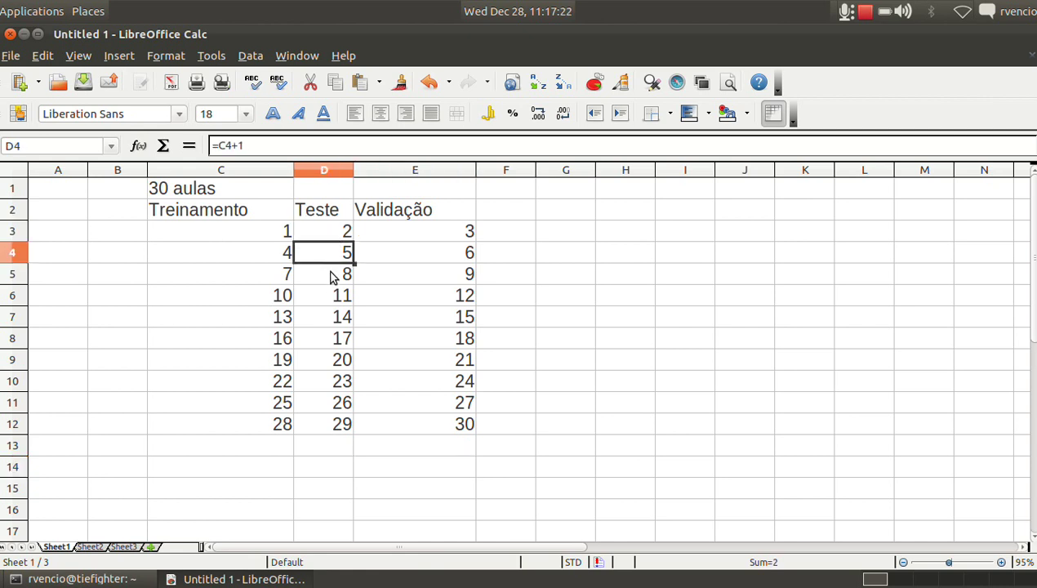
{"action": "left_click", "coordinate": [331, 275]}
{"action": "left_click", "coordinate": [334, 299]}
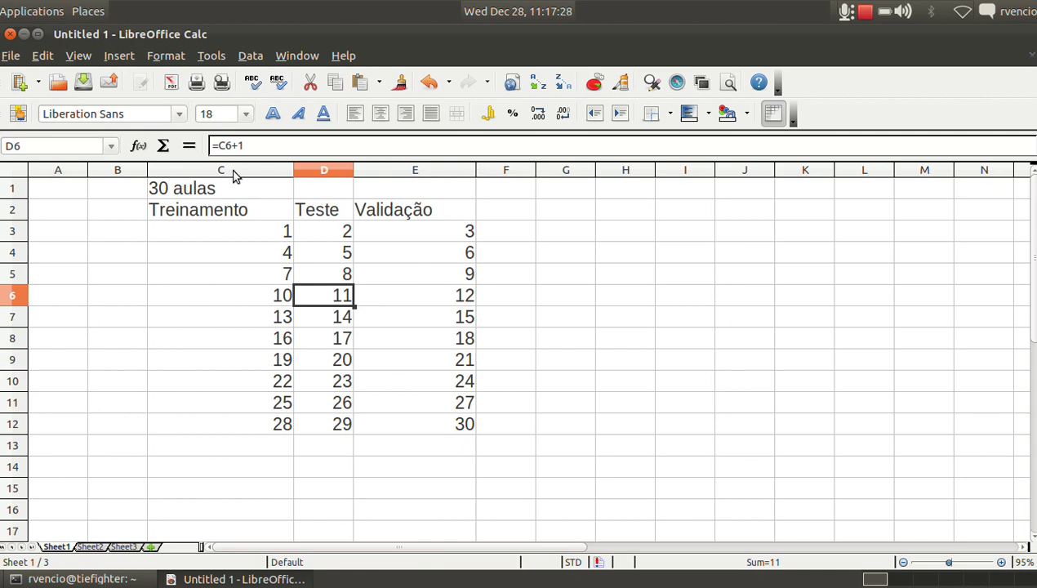
Resize columns C, D and E to the same narrower width
{"action": "left_click_drag", "start_coordinate": [217, 173], "coordinate": [375, 168]}
{"action": "left_click", "coordinate": [479, 252]}
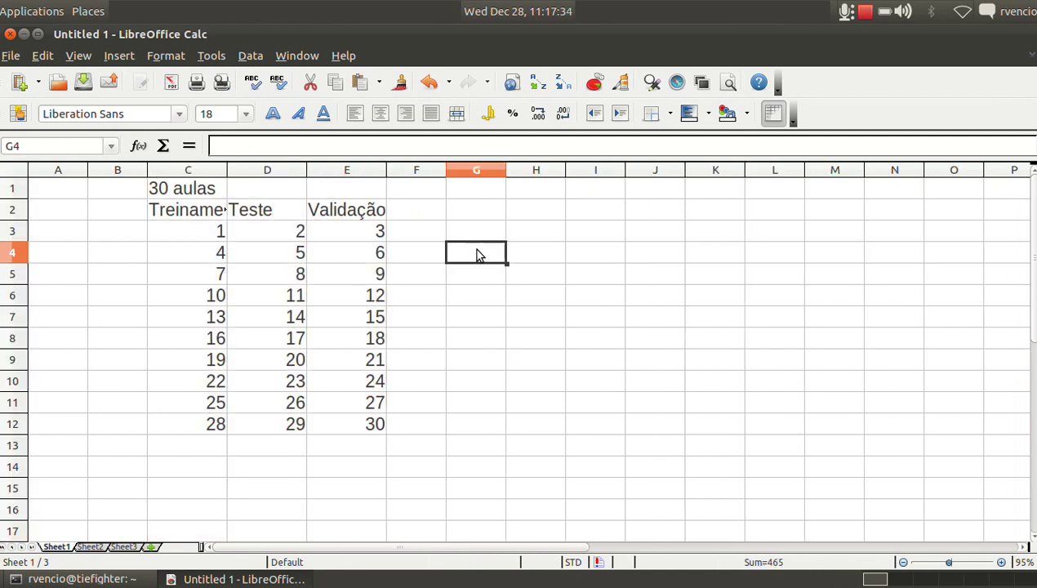
{"action": "left_click", "coordinate": [338, 237]}
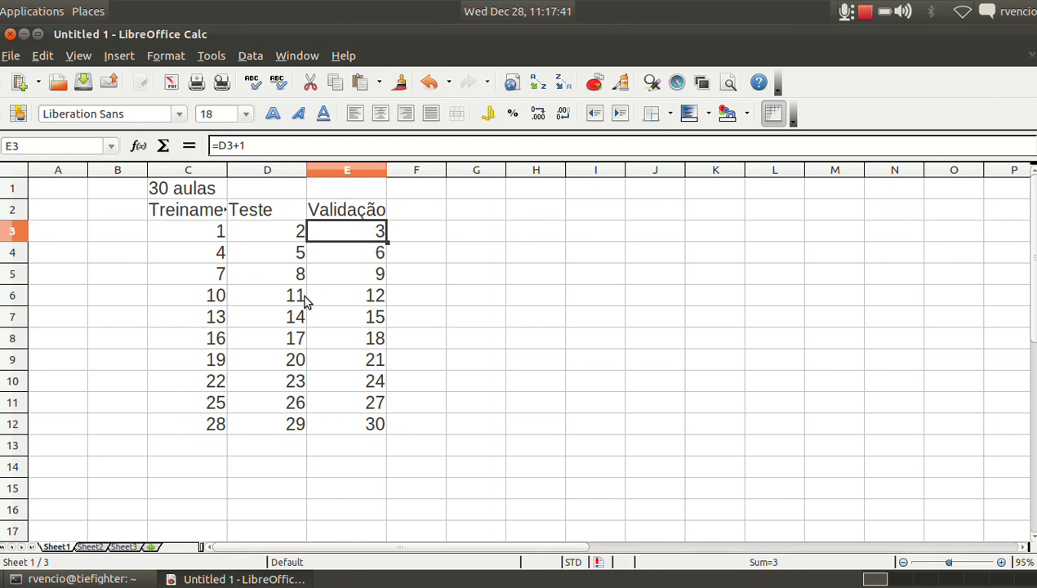
Check that E11 still holds =D11+1, showing 27, leaving it unchanged
{"action": "left_click", "coordinate": [282, 384]}
{"action": "left_click", "coordinate": [365, 409]}
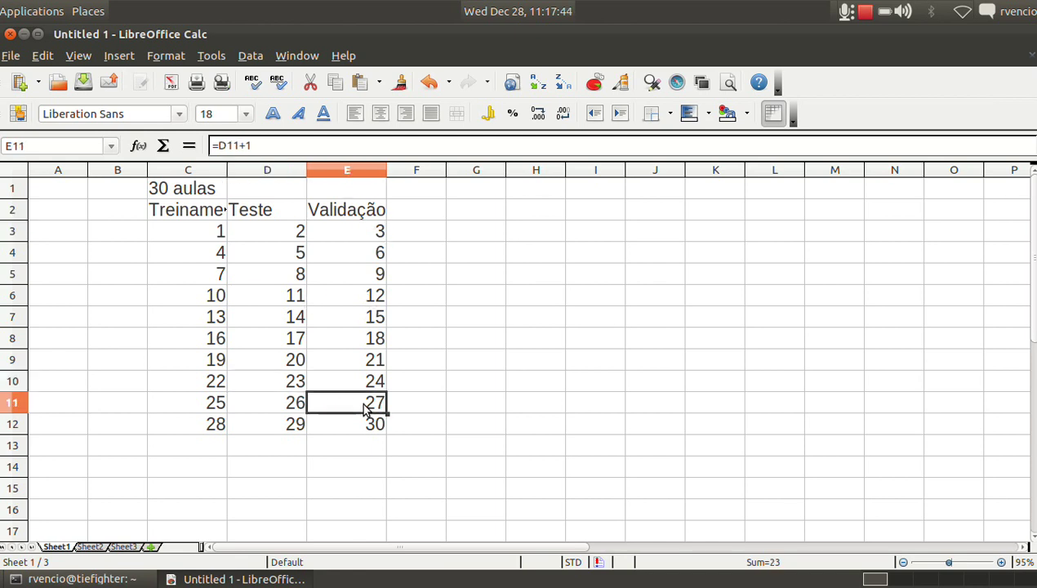
{"action": "left_click", "coordinate": [230, 146]}
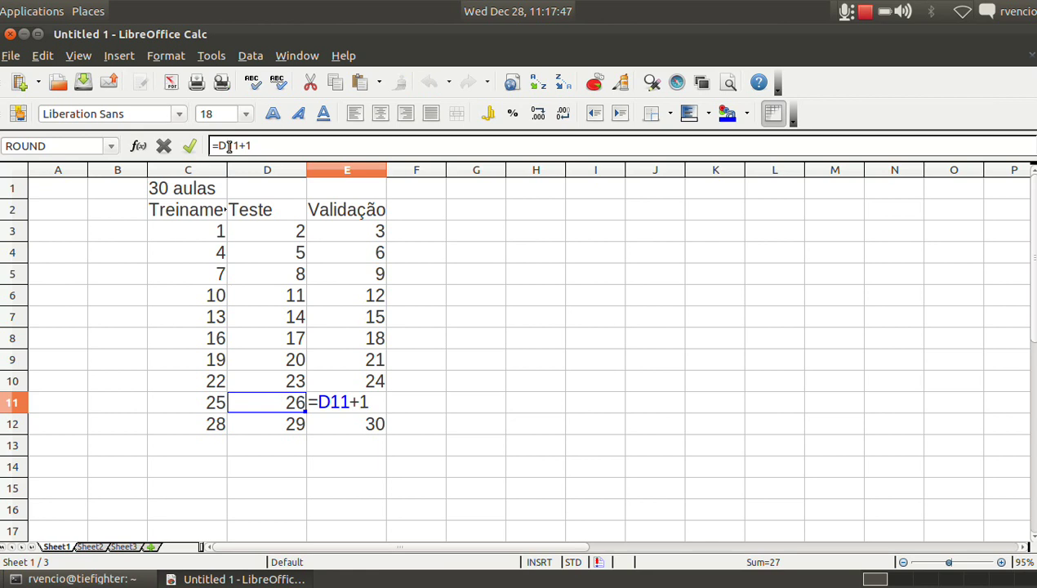
{"action": "left_click", "coordinate": [188, 145]}
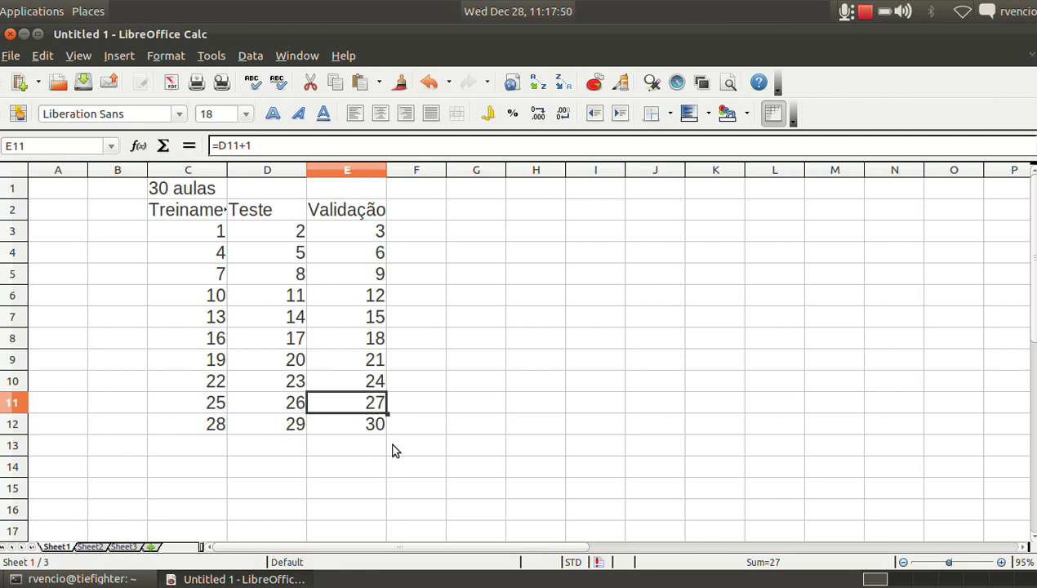